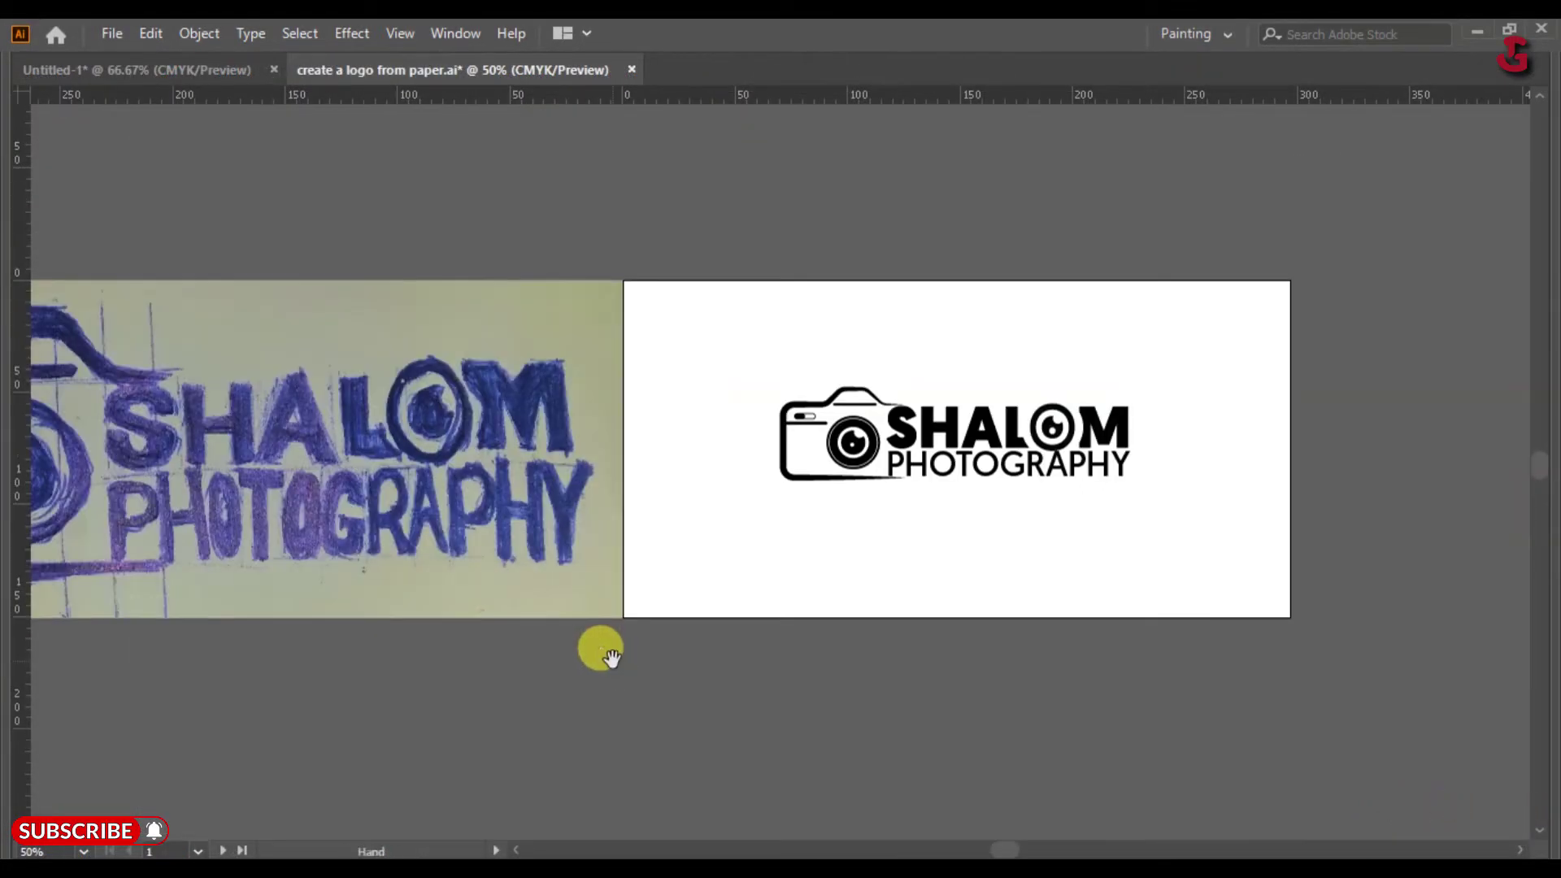
- Pan and zoom the canvas to view the placed paper sketch beside the finished logo
drag(606, 586, 736, 584)
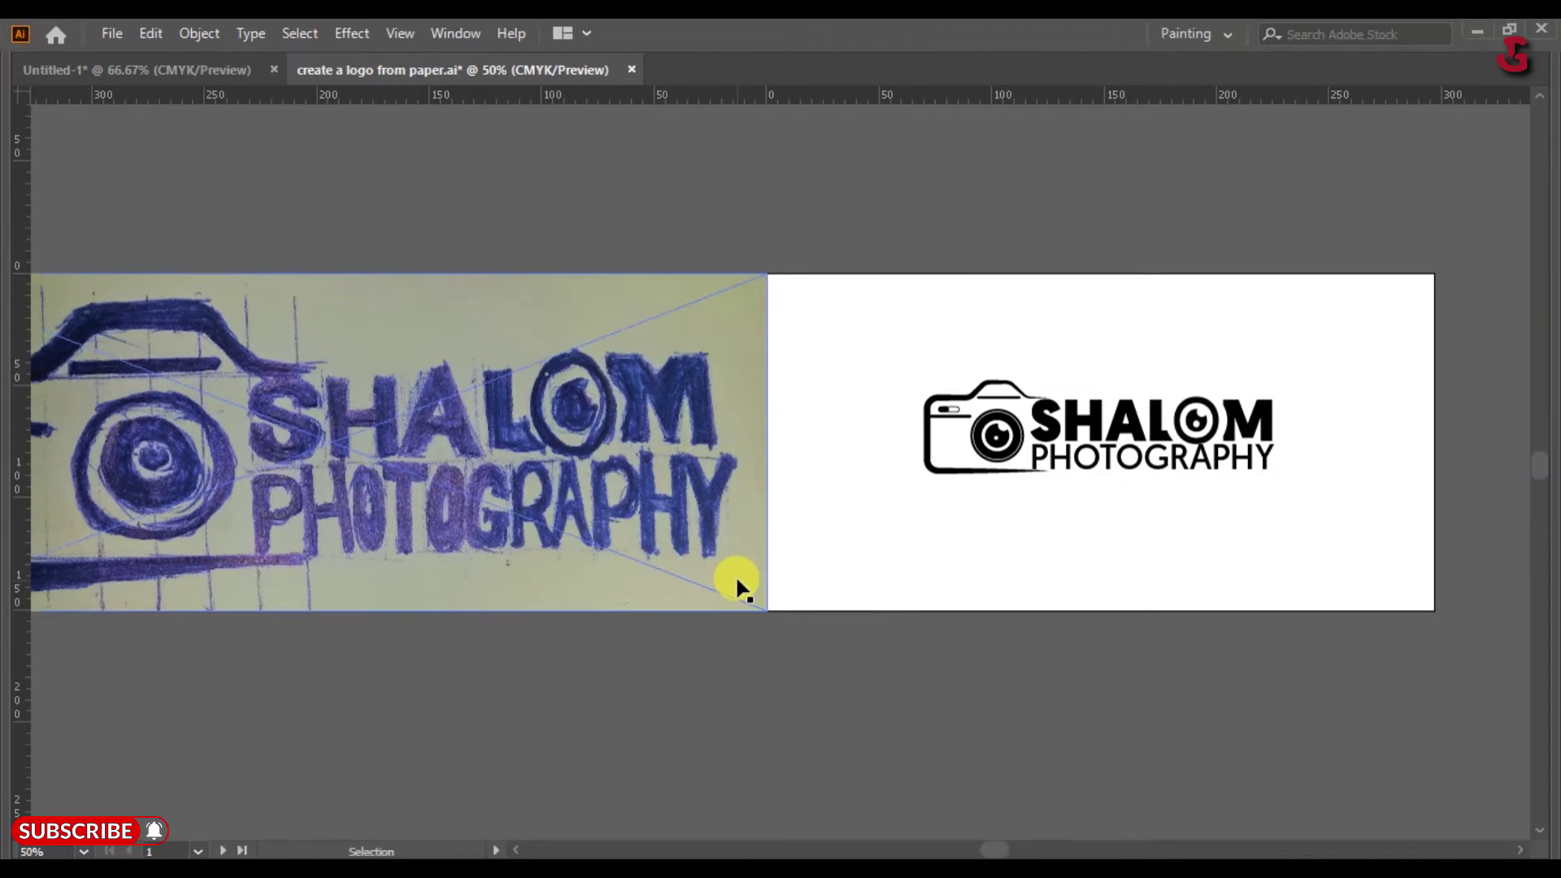
key(ctrl+minus)
drag(742, 536, 742, 553)
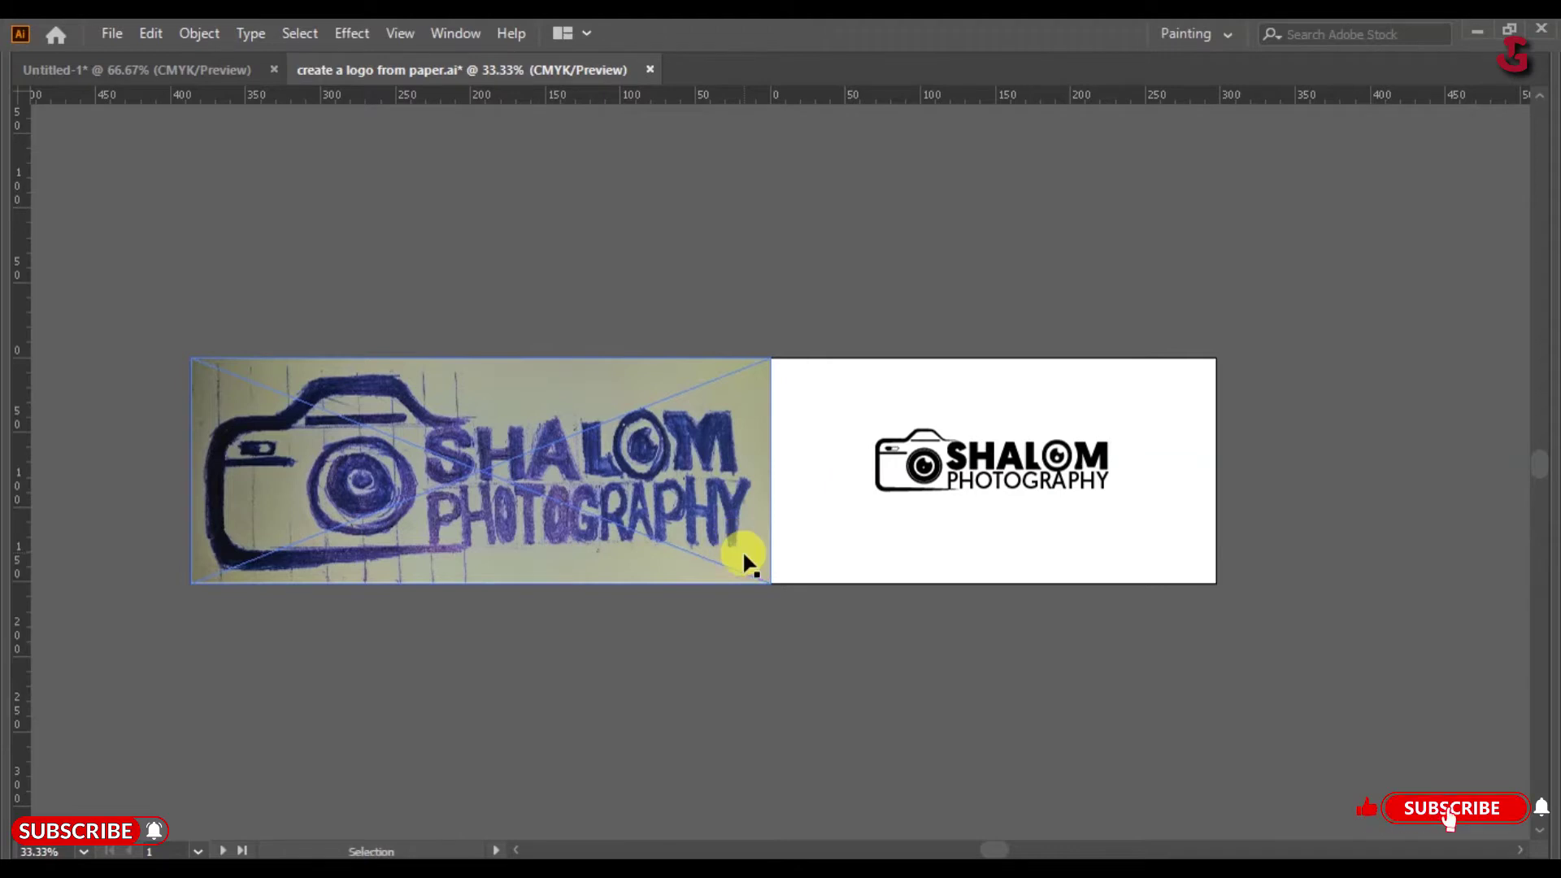
key(ctrl+minus)
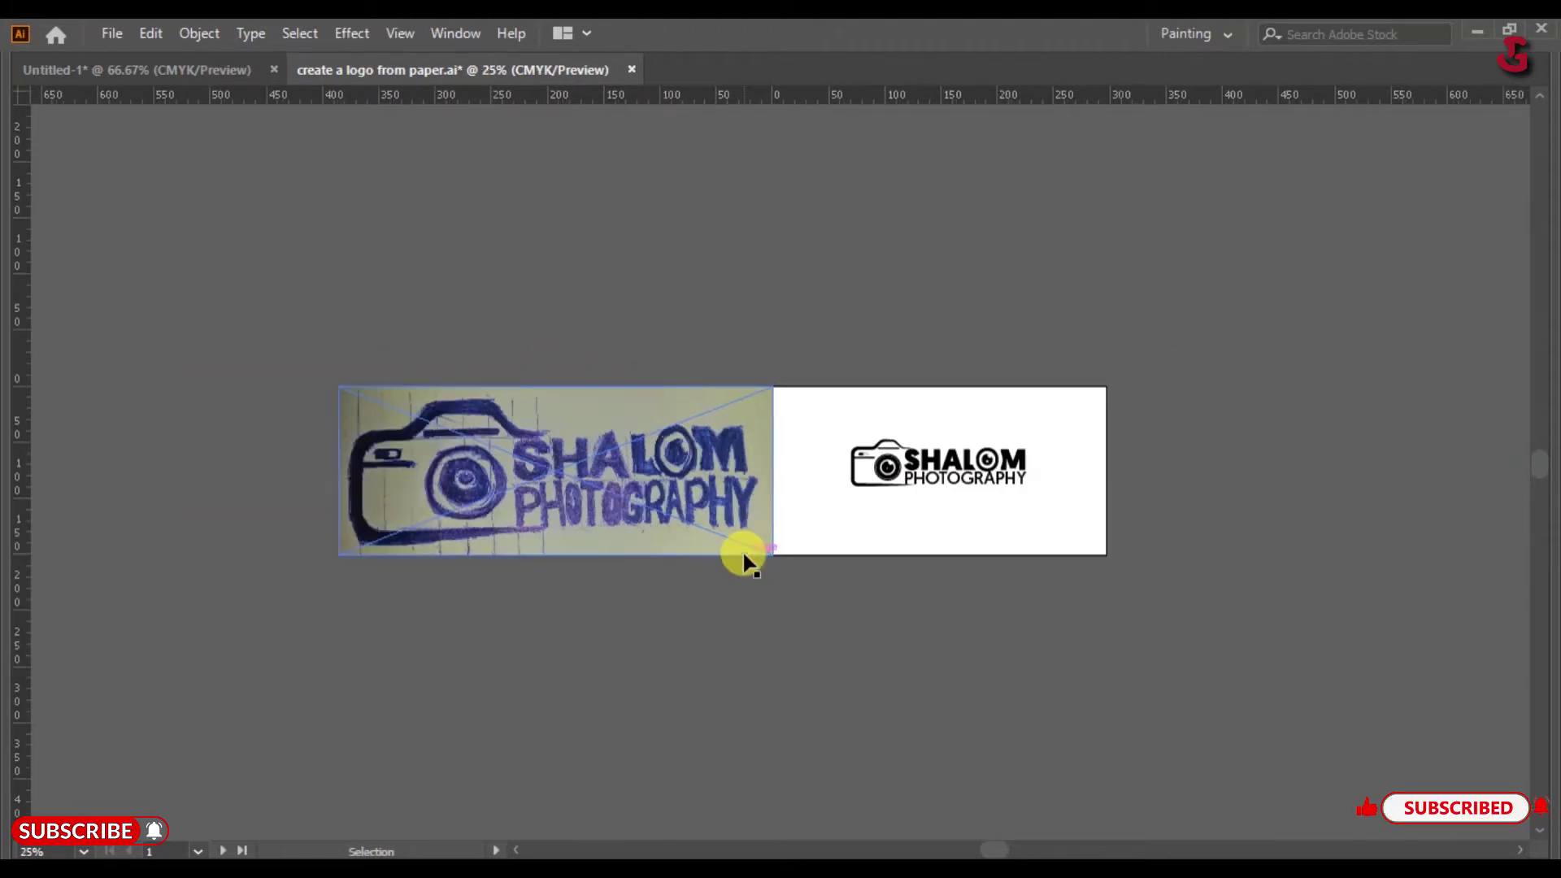
key(ctrl+plus)
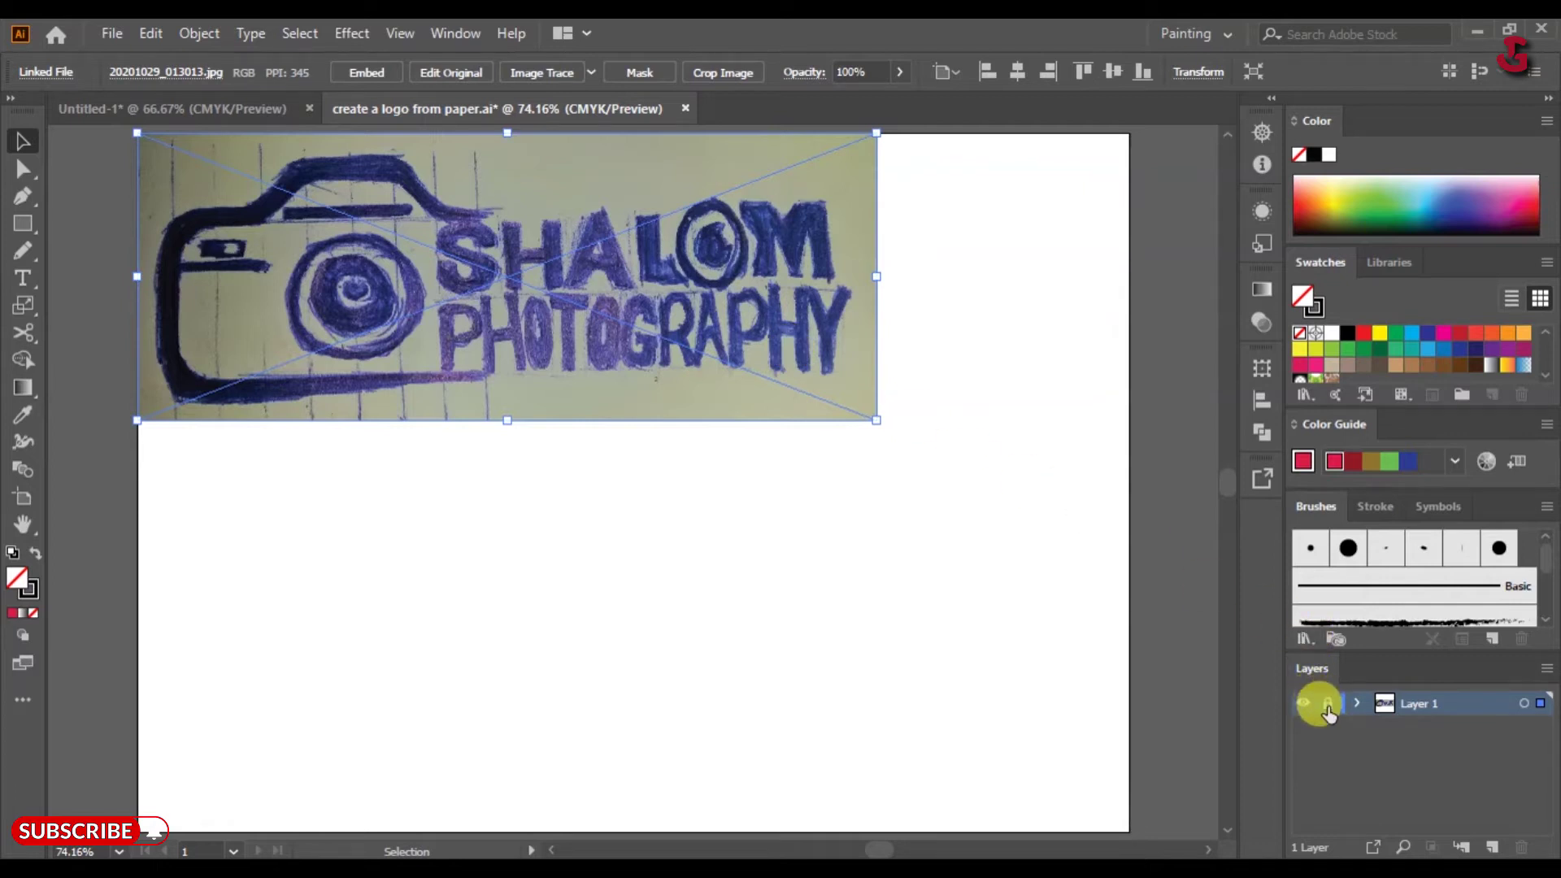
- Lock the sketch's Layer 1, add a new Layer 2, and turn on the rulers
click(1326, 706)
click(1477, 850)
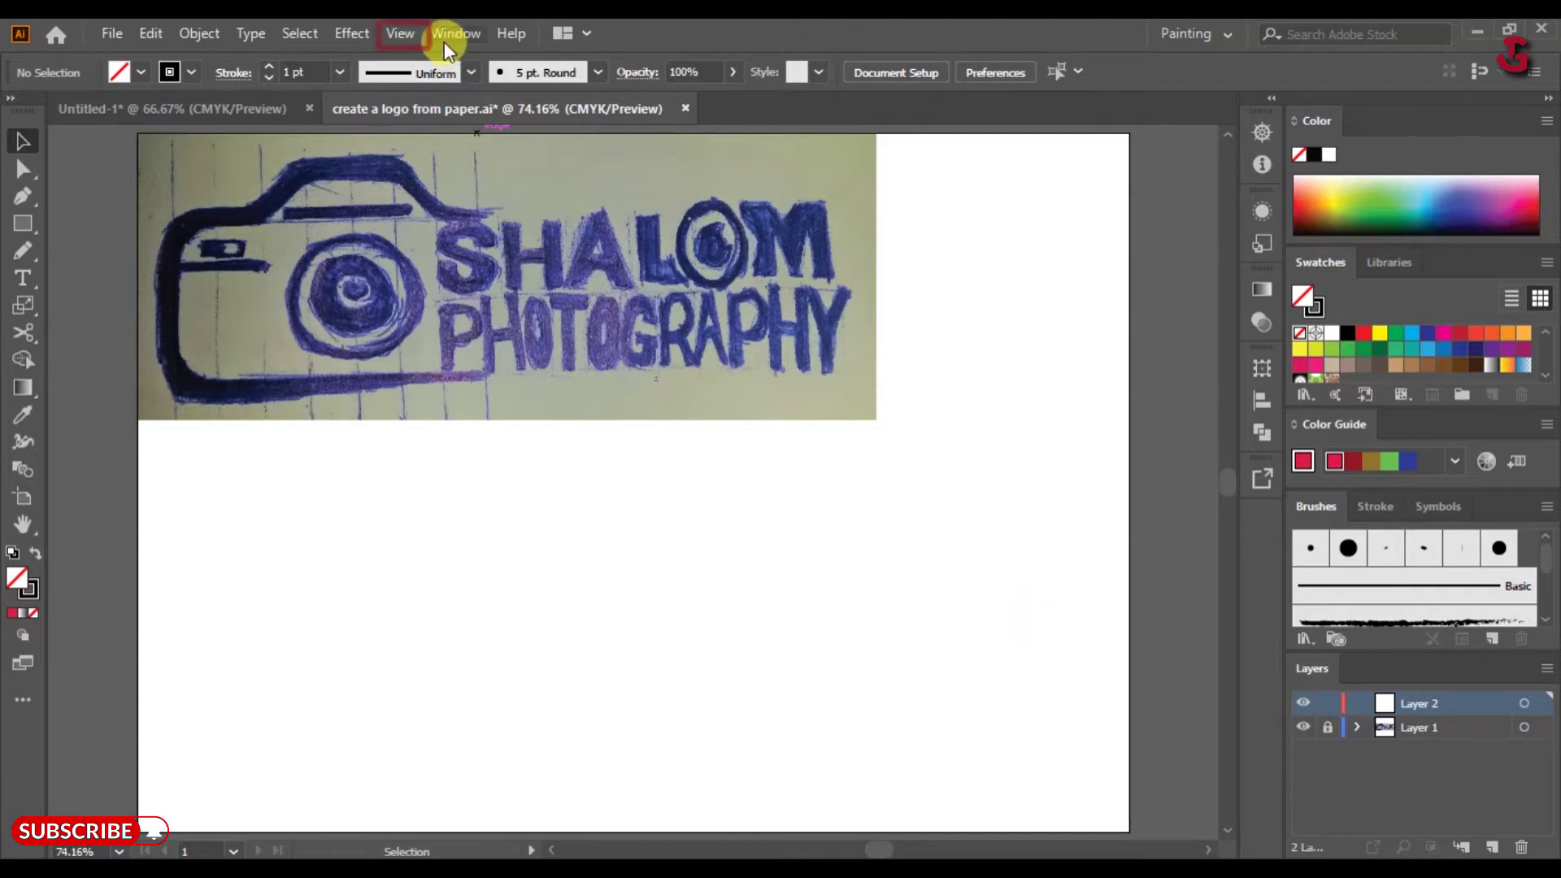
click(400, 34)
mouse_move(616, 786)
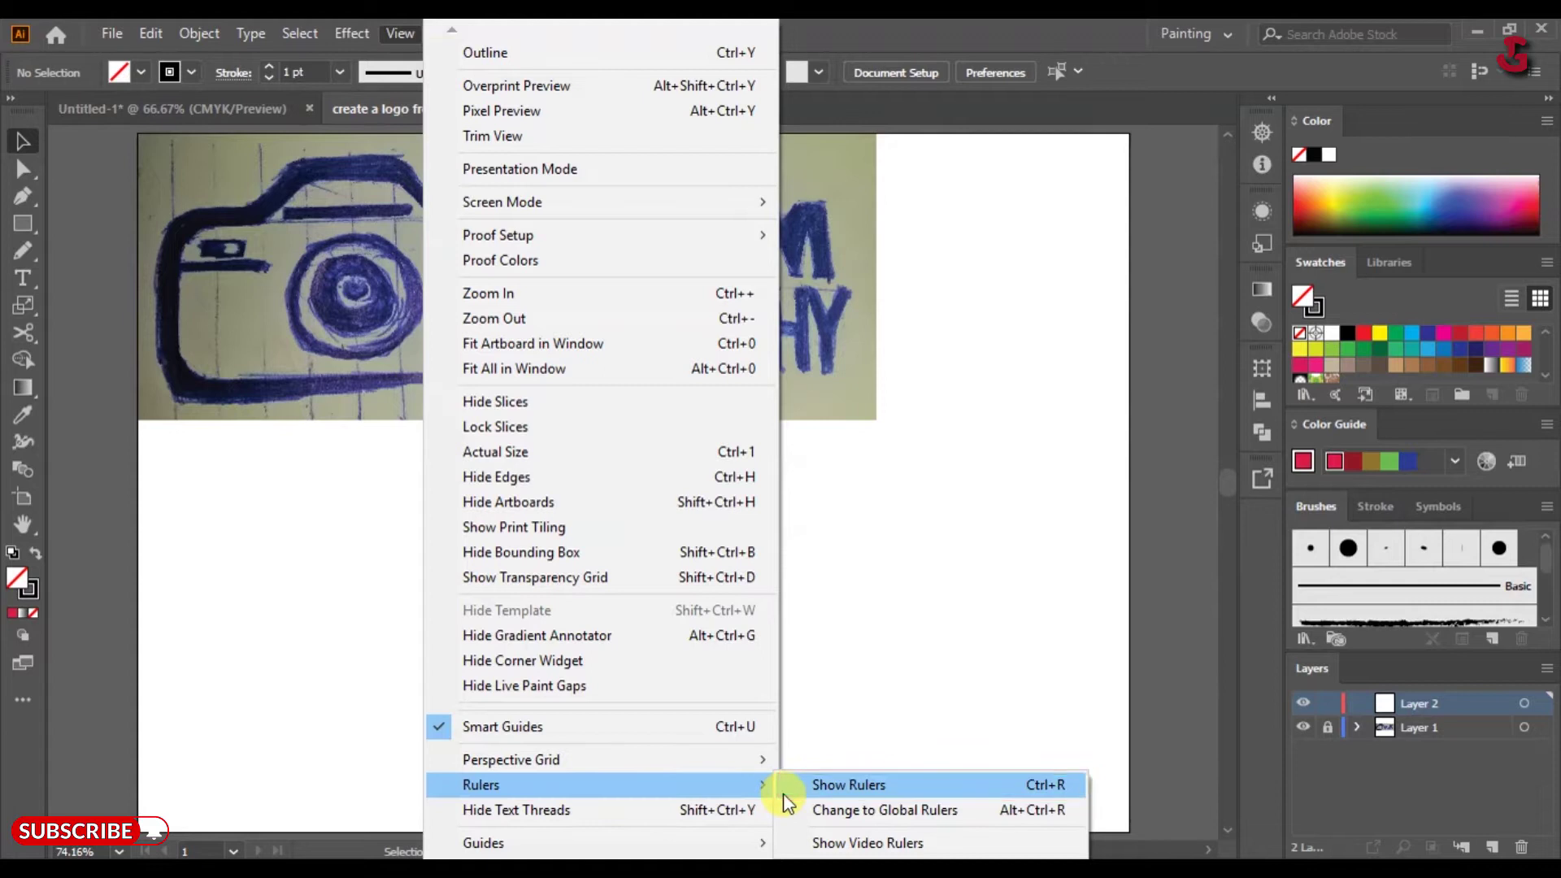
click(809, 786)
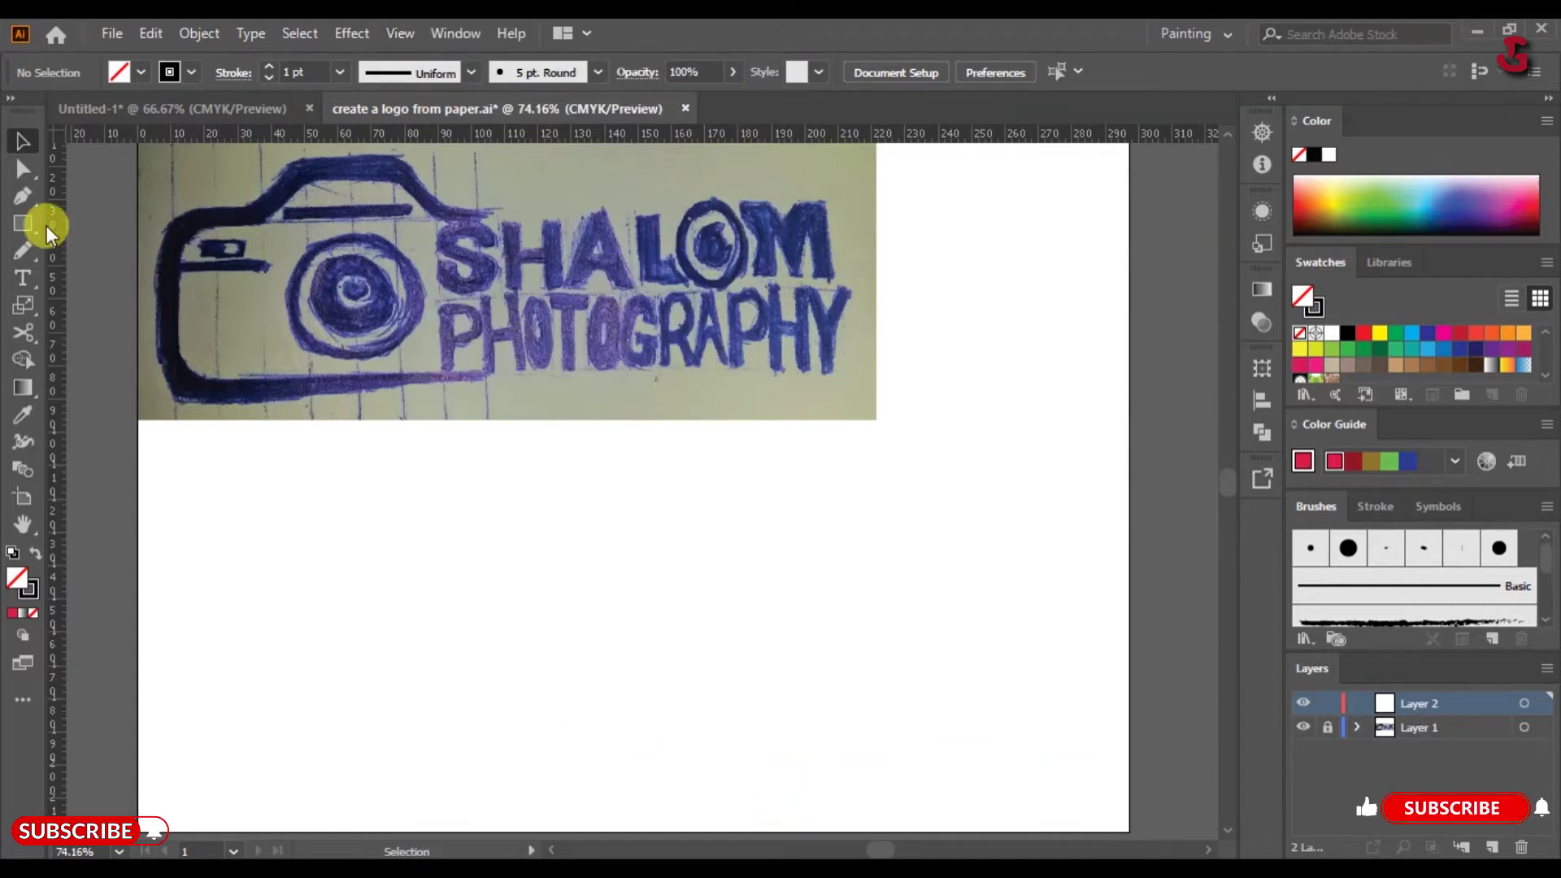
- Draw a 96.8 × 37.8 mm rectangle and give it a 4 pt stroke
click(23, 223)
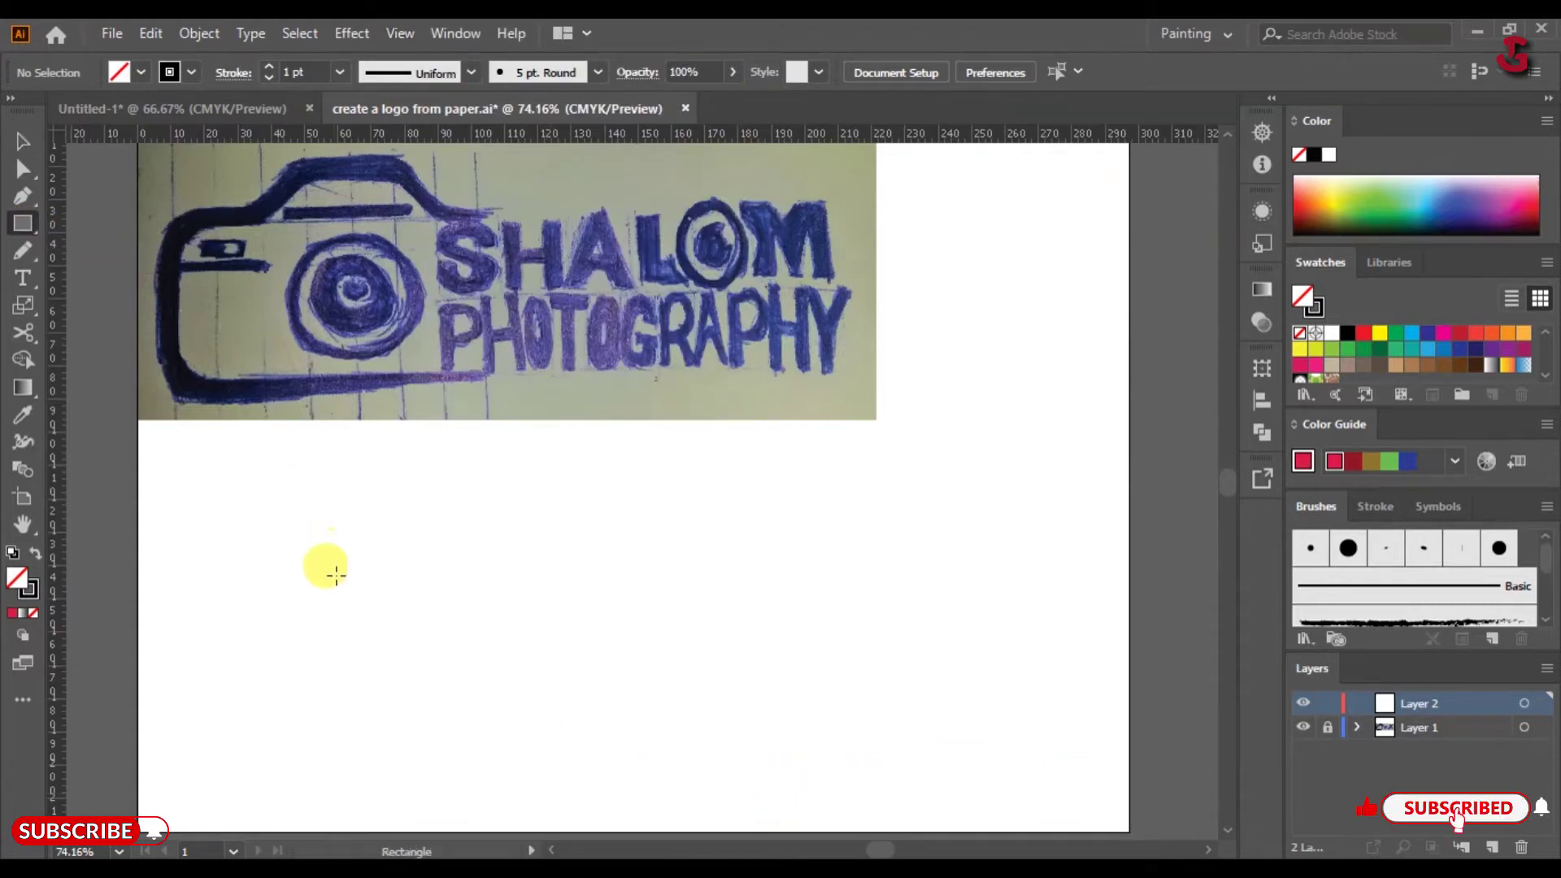
click(381, 587)
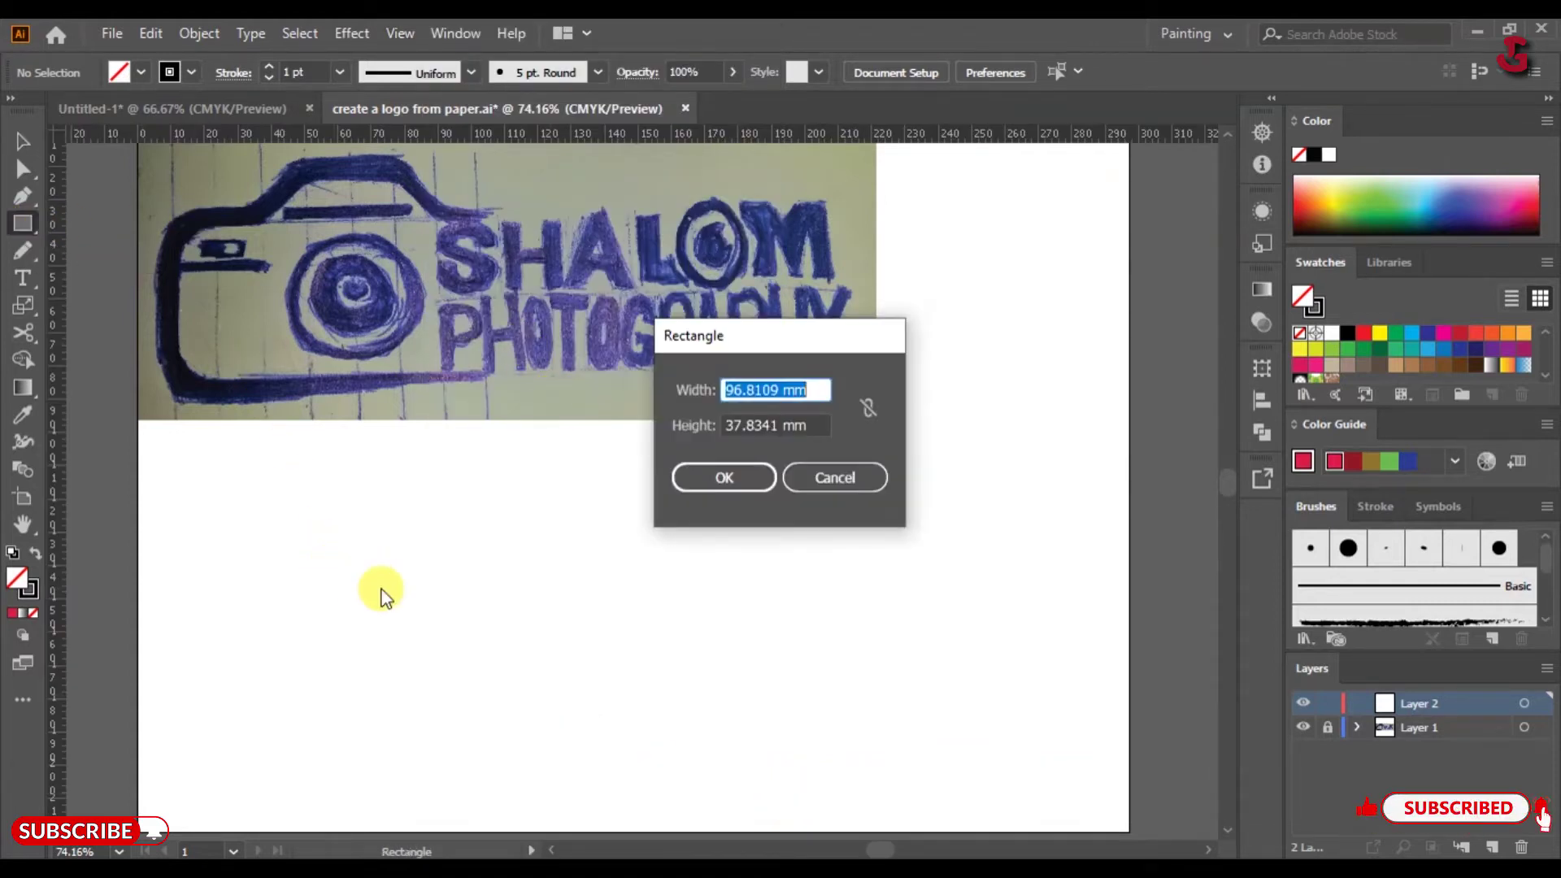
click(724, 478)
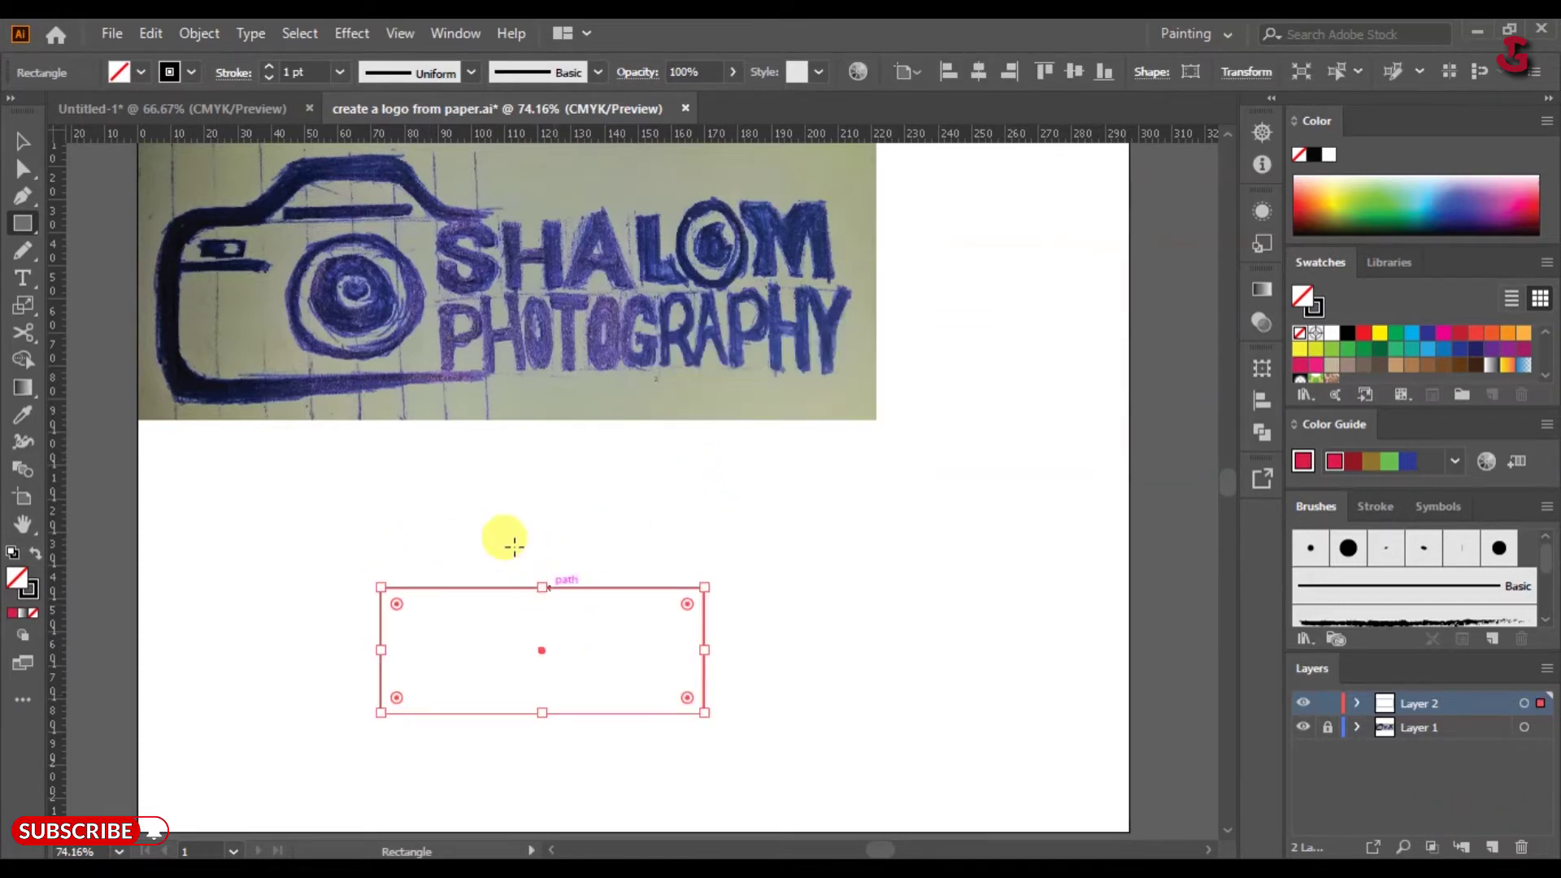
click(270, 68)
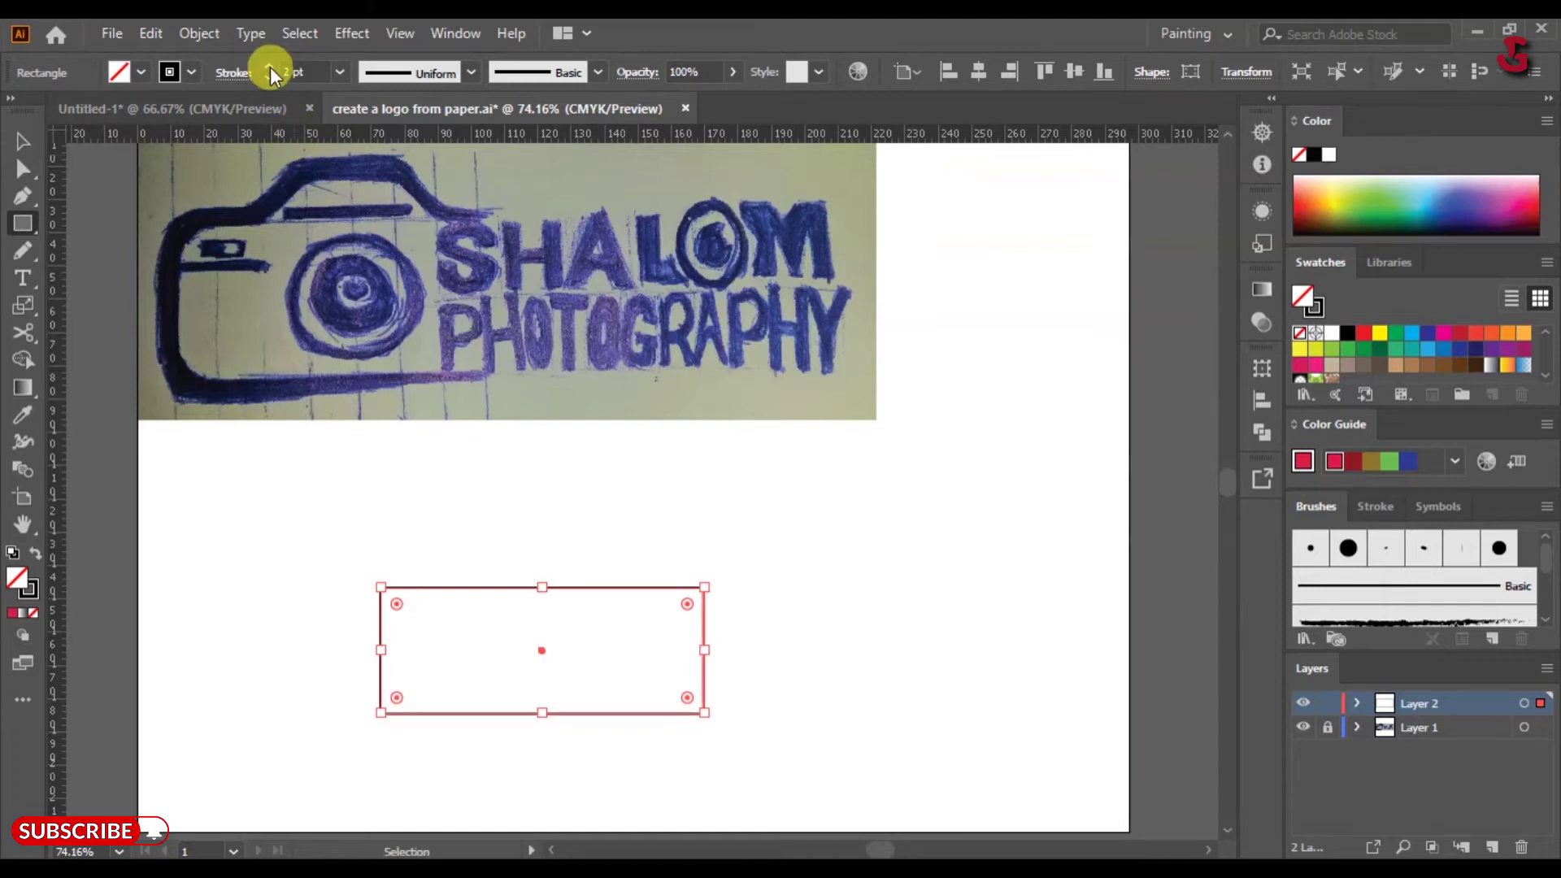
click(270, 68)
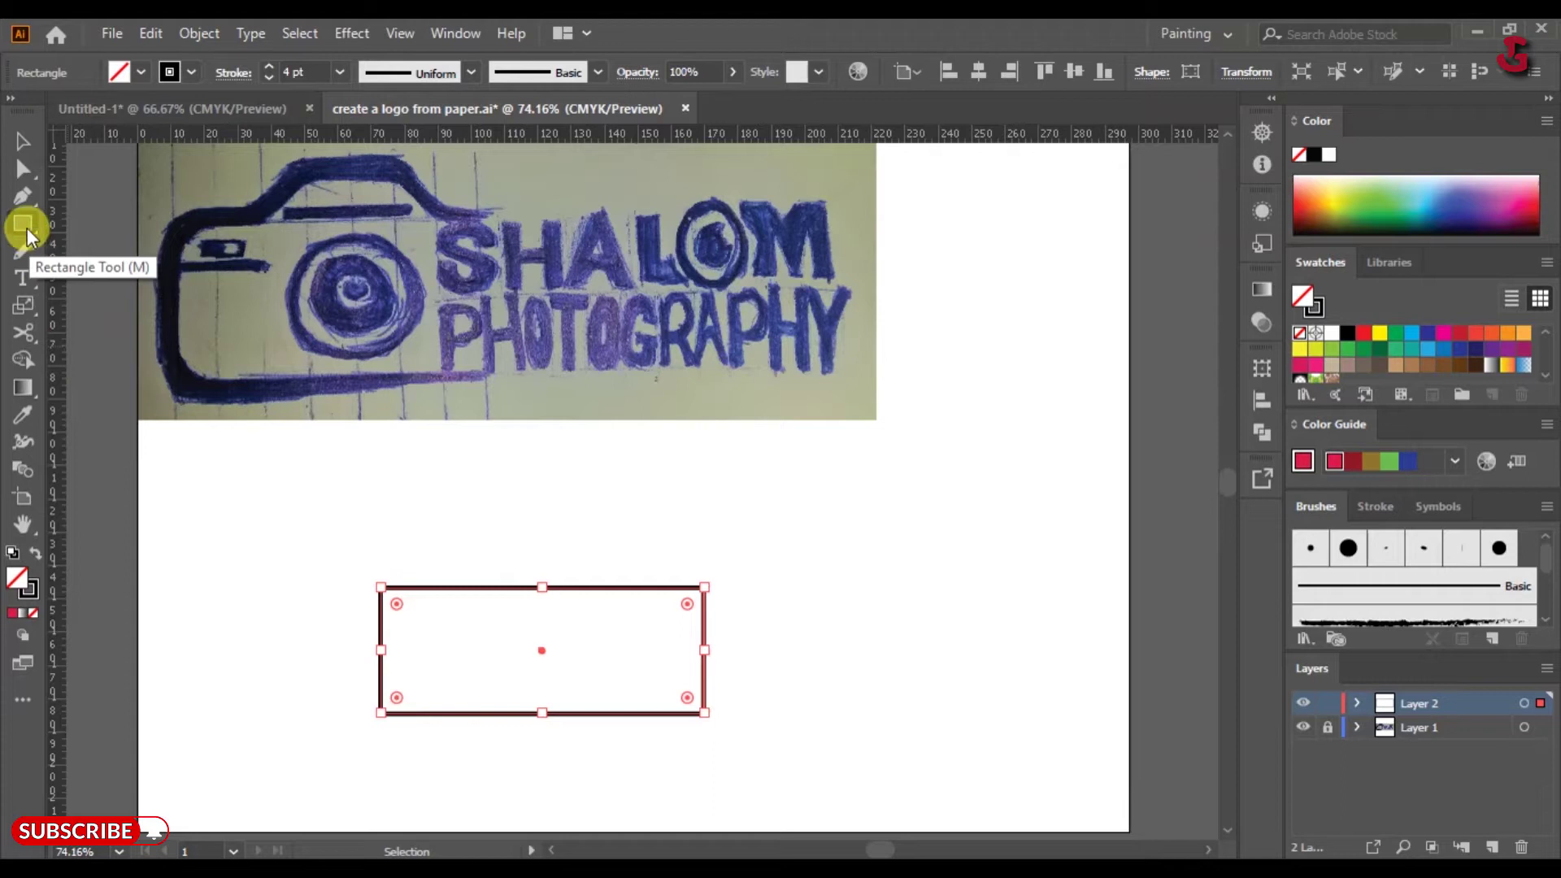
click(23, 197)
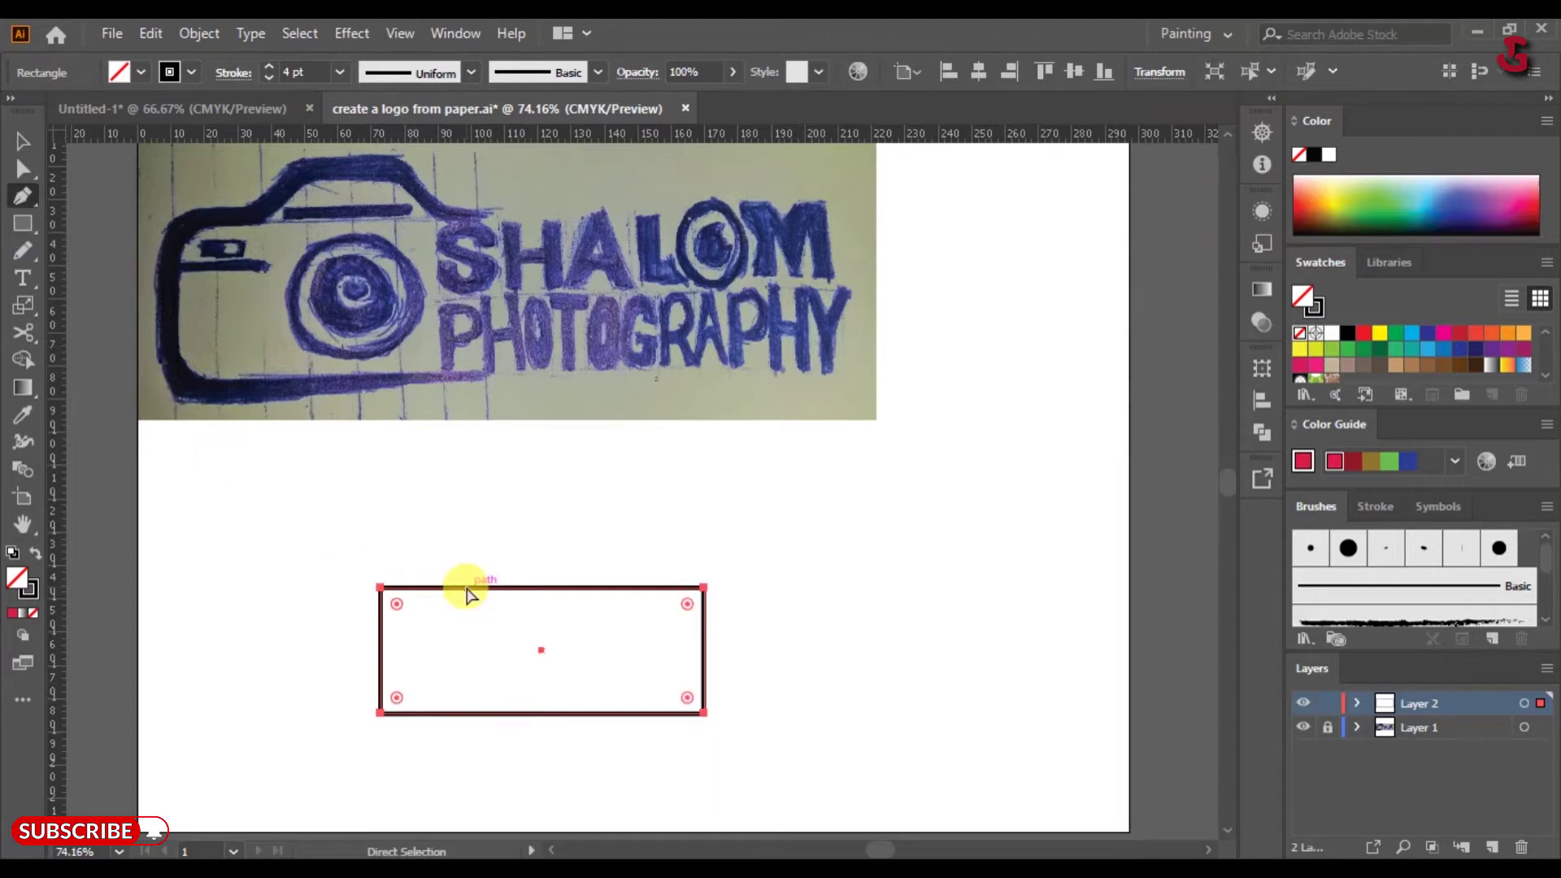
- Add five anchor points along the rectangle's top edge and one on its bottom edge
key(ctrl+plus)
key(ctrl+plus)
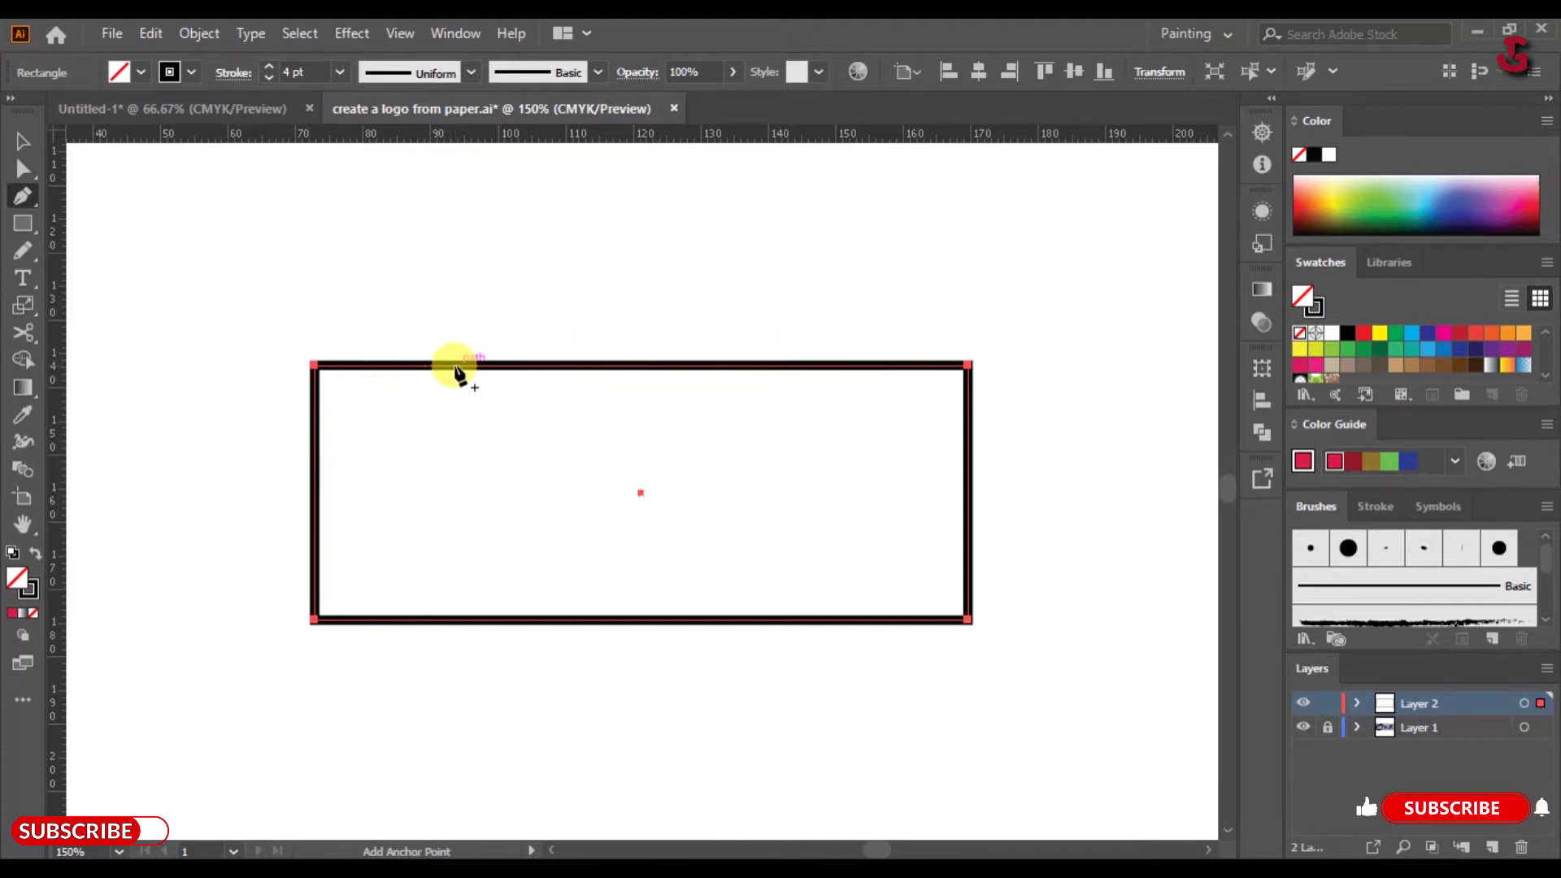
click(453, 365)
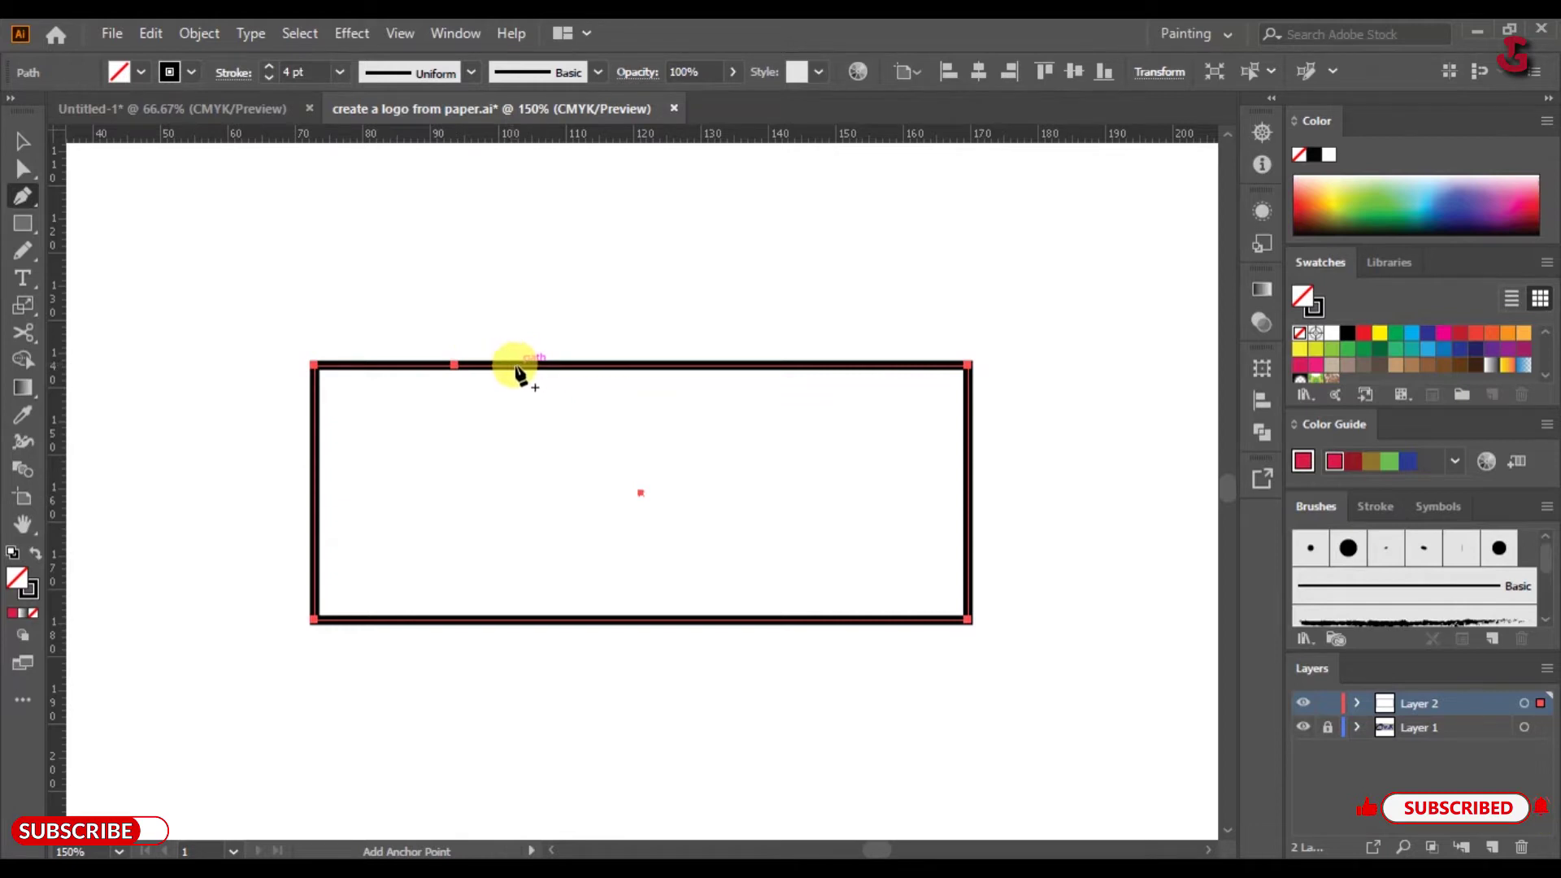
click(512, 366)
click(588, 365)
click(651, 366)
click(713, 365)
click(718, 620)
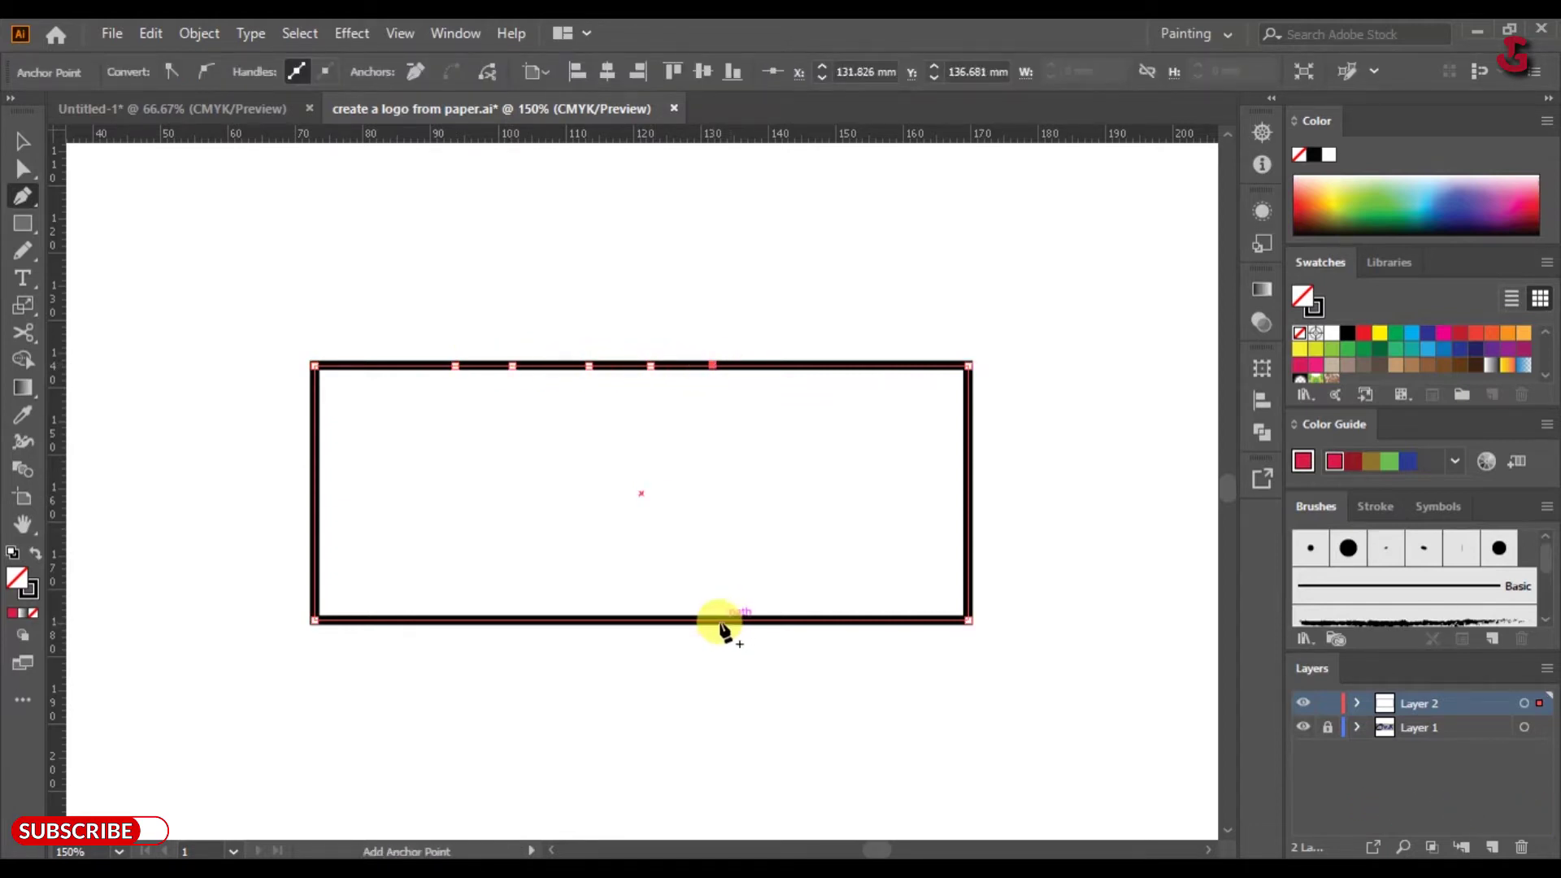
- Cut the path at the top-right and bottom anchors with Scissors and delete the right piece
click(23, 334)
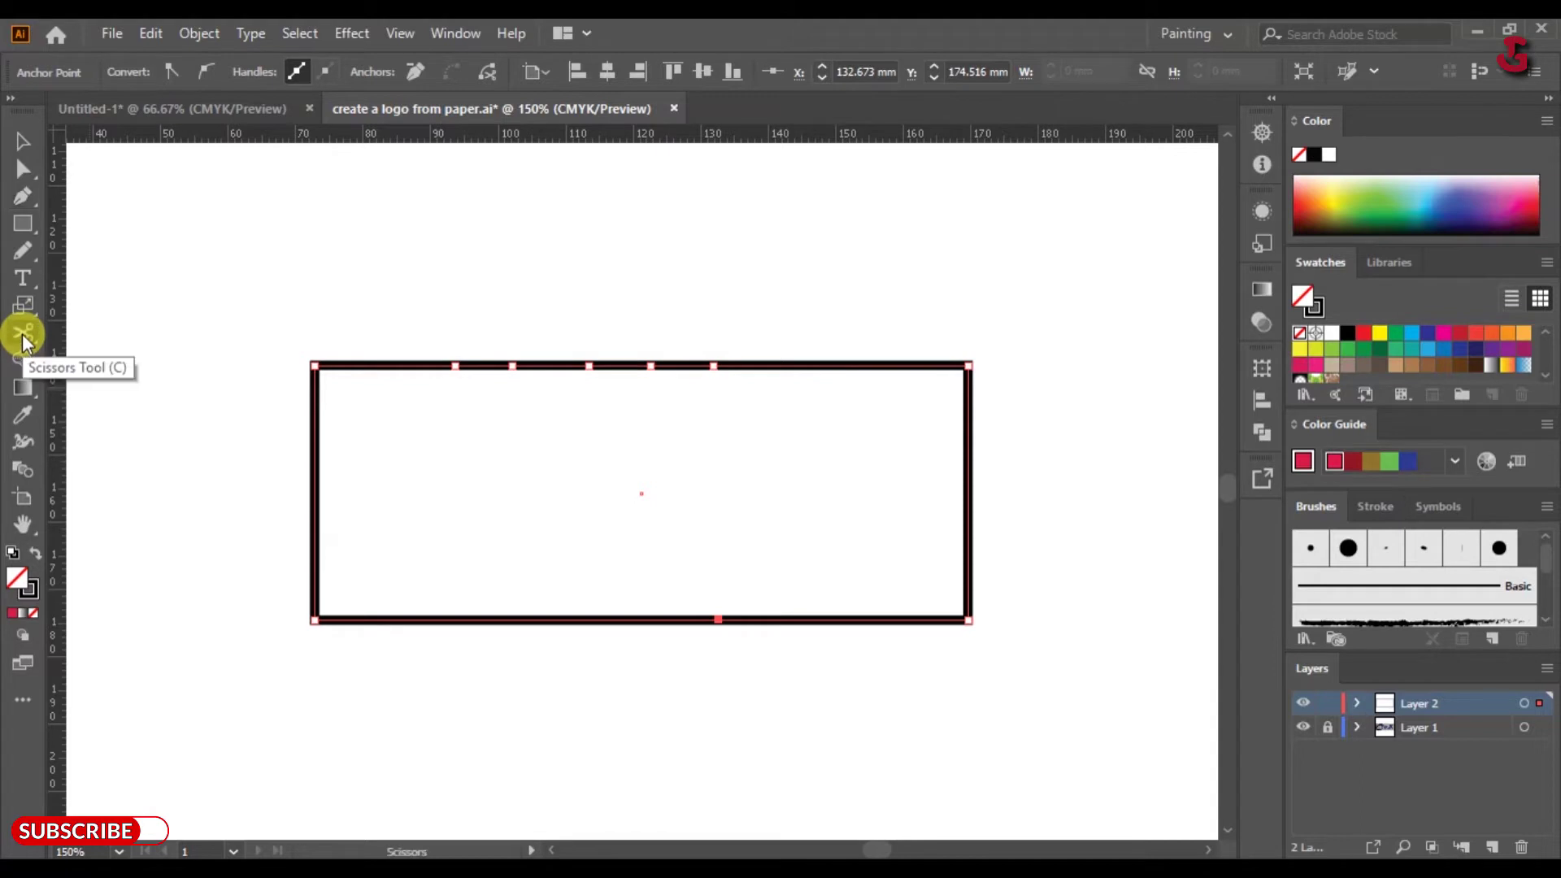
click(713, 366)
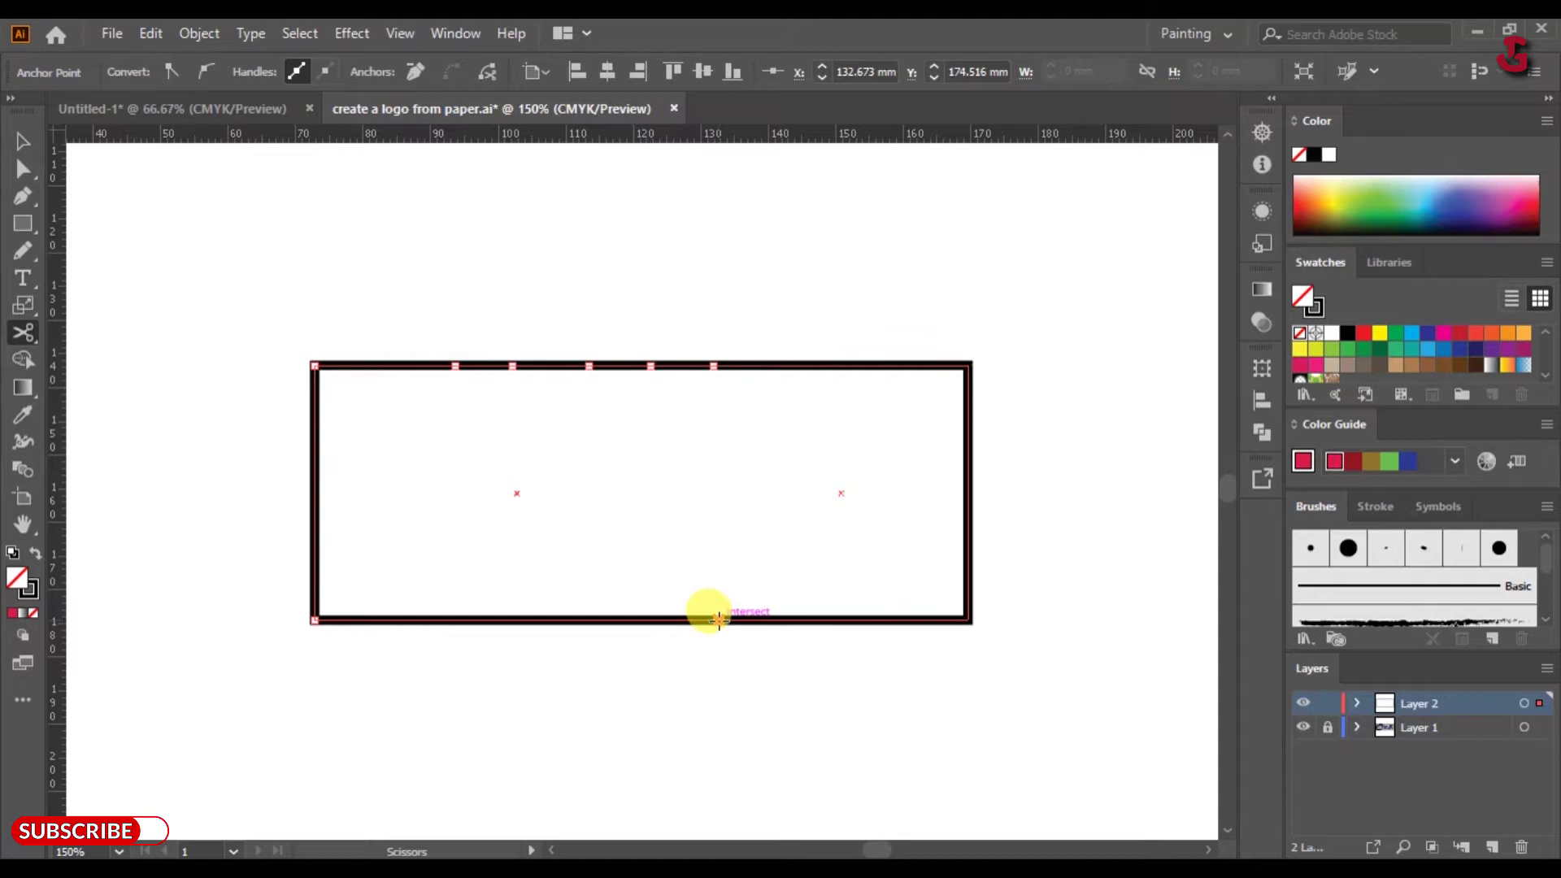
click(719, 619)
click(24, 142)
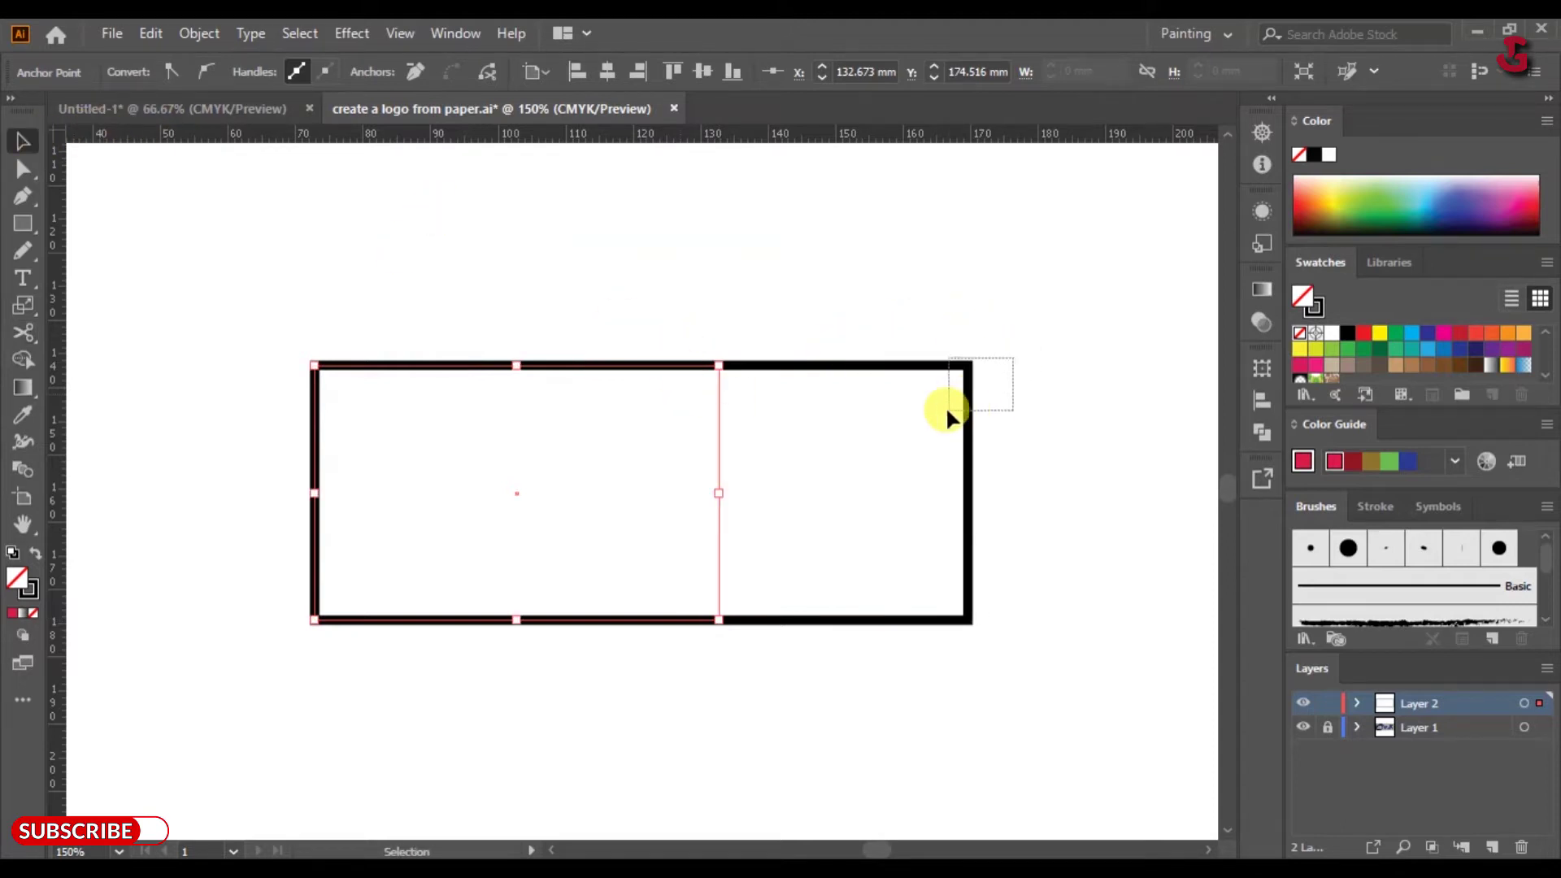
click(963, 406)
key(Delete)
- Raise the middle top anchors into a viewfinder hump and round all the path's corners
click(648, 365)
click(23, 169)
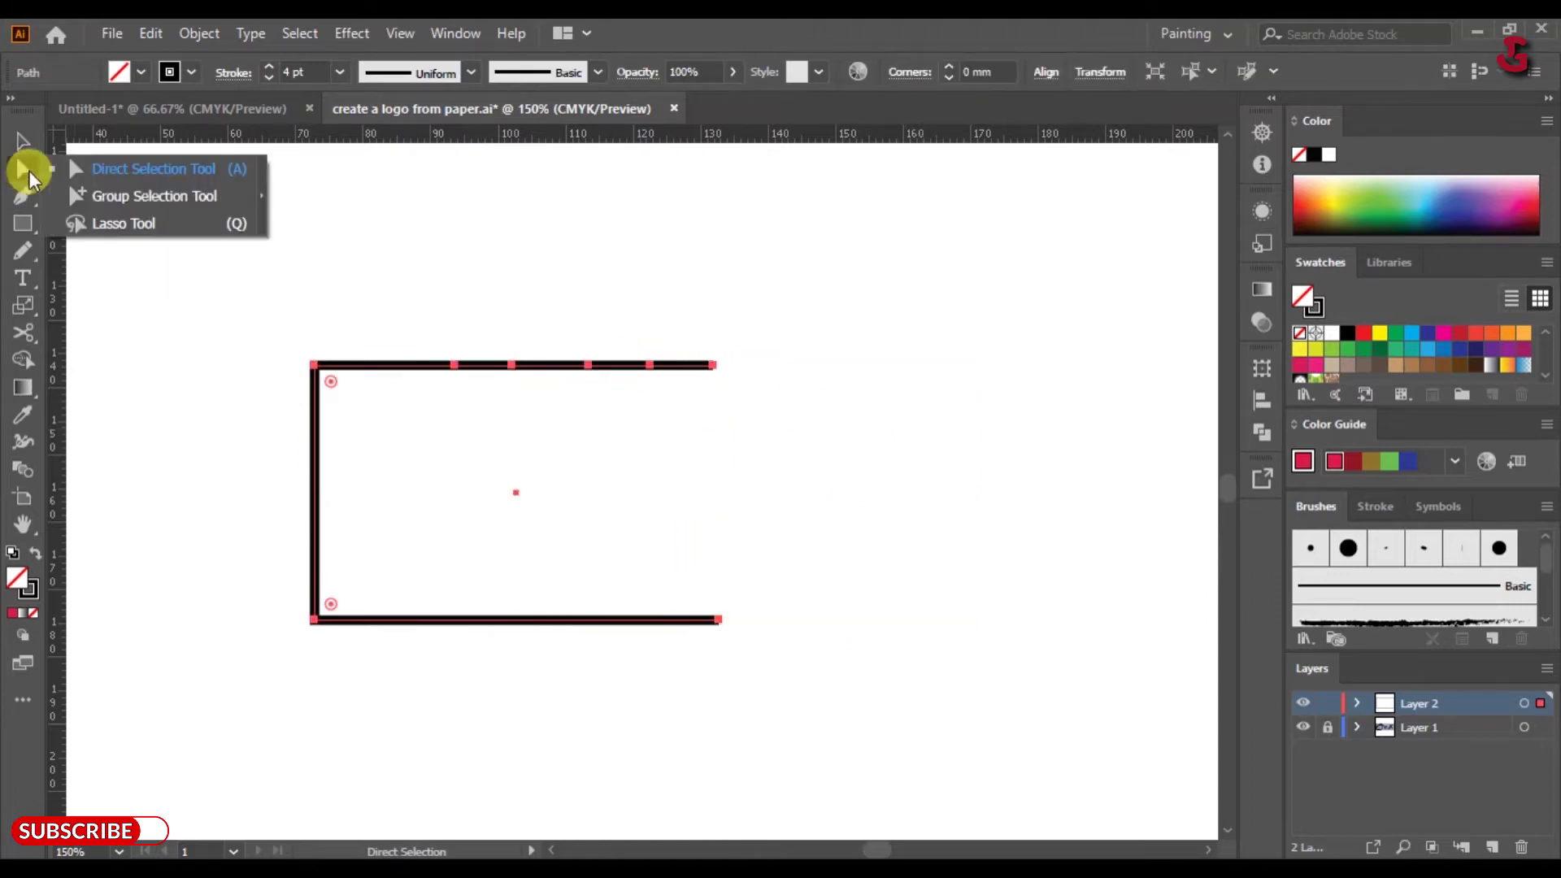
click(112, 170)
drag(498, 349, 587, 325)
drag(251, 289, 825, 715)
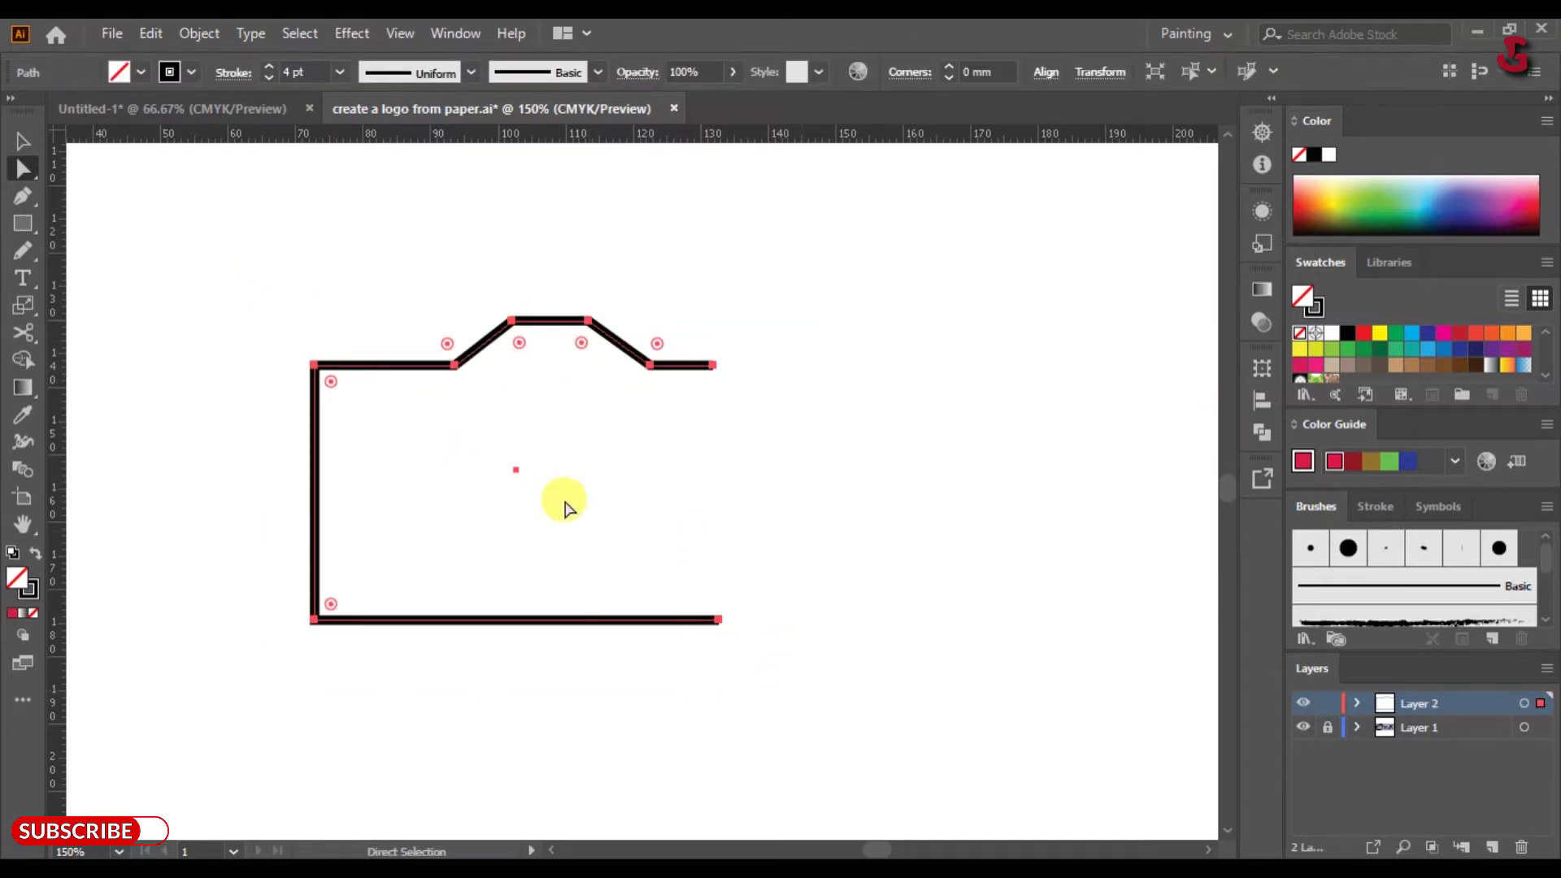
drag(330, 382, 358, 401)
click(687, 498)
- Apply Width Profile 1 to the body path and set its stroke to 8 pt
click(20, 143)
drag(279, 301, 515, 300)
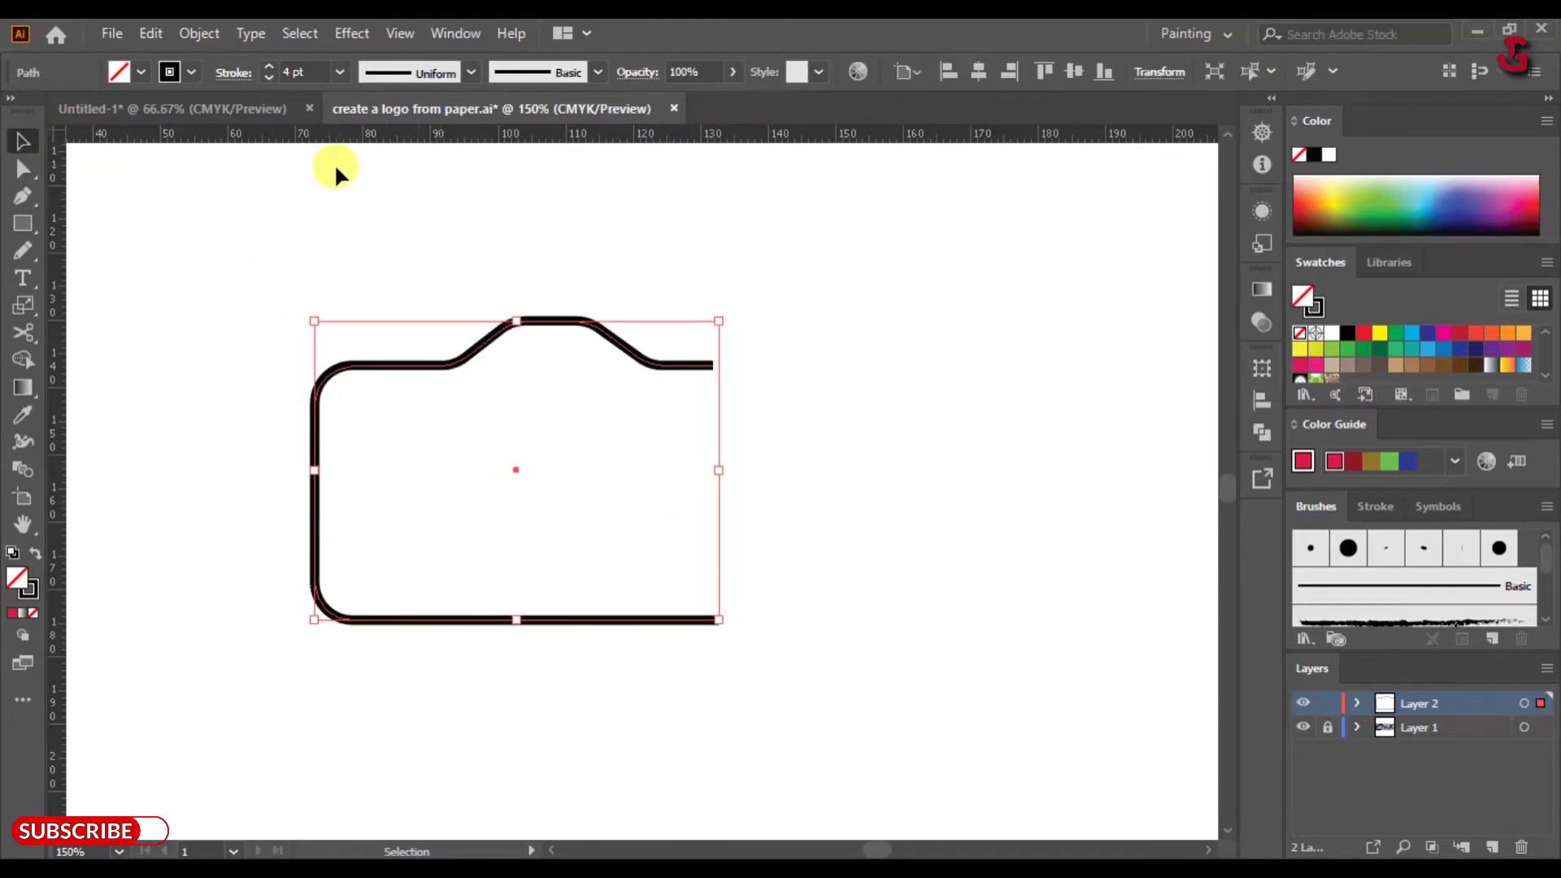
click(471, 72)
click(425, 142)
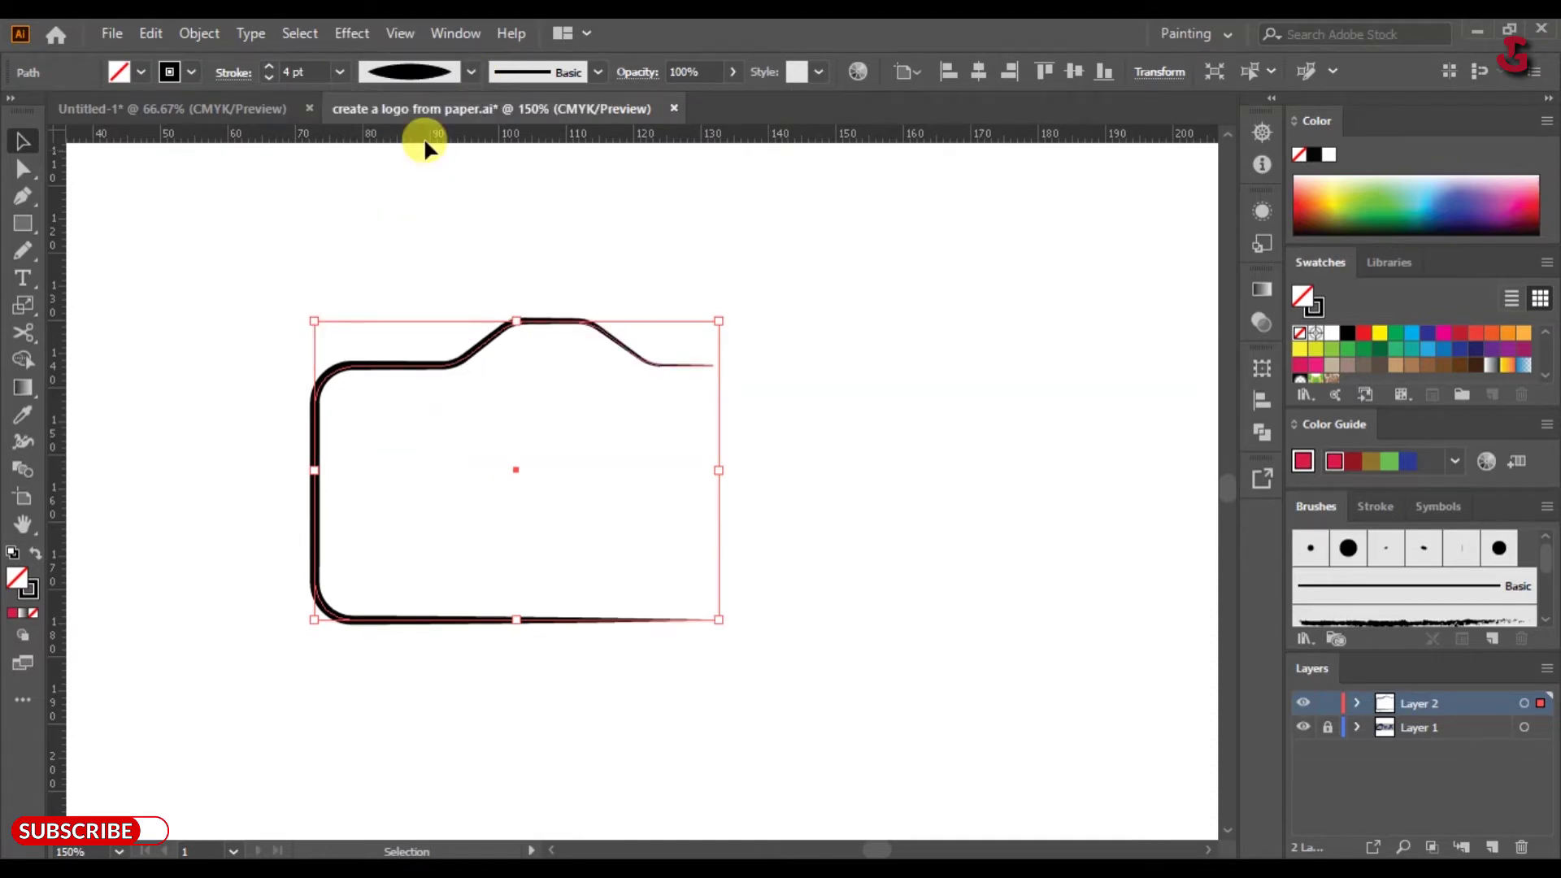
click(269, 67)
click(269, 66)
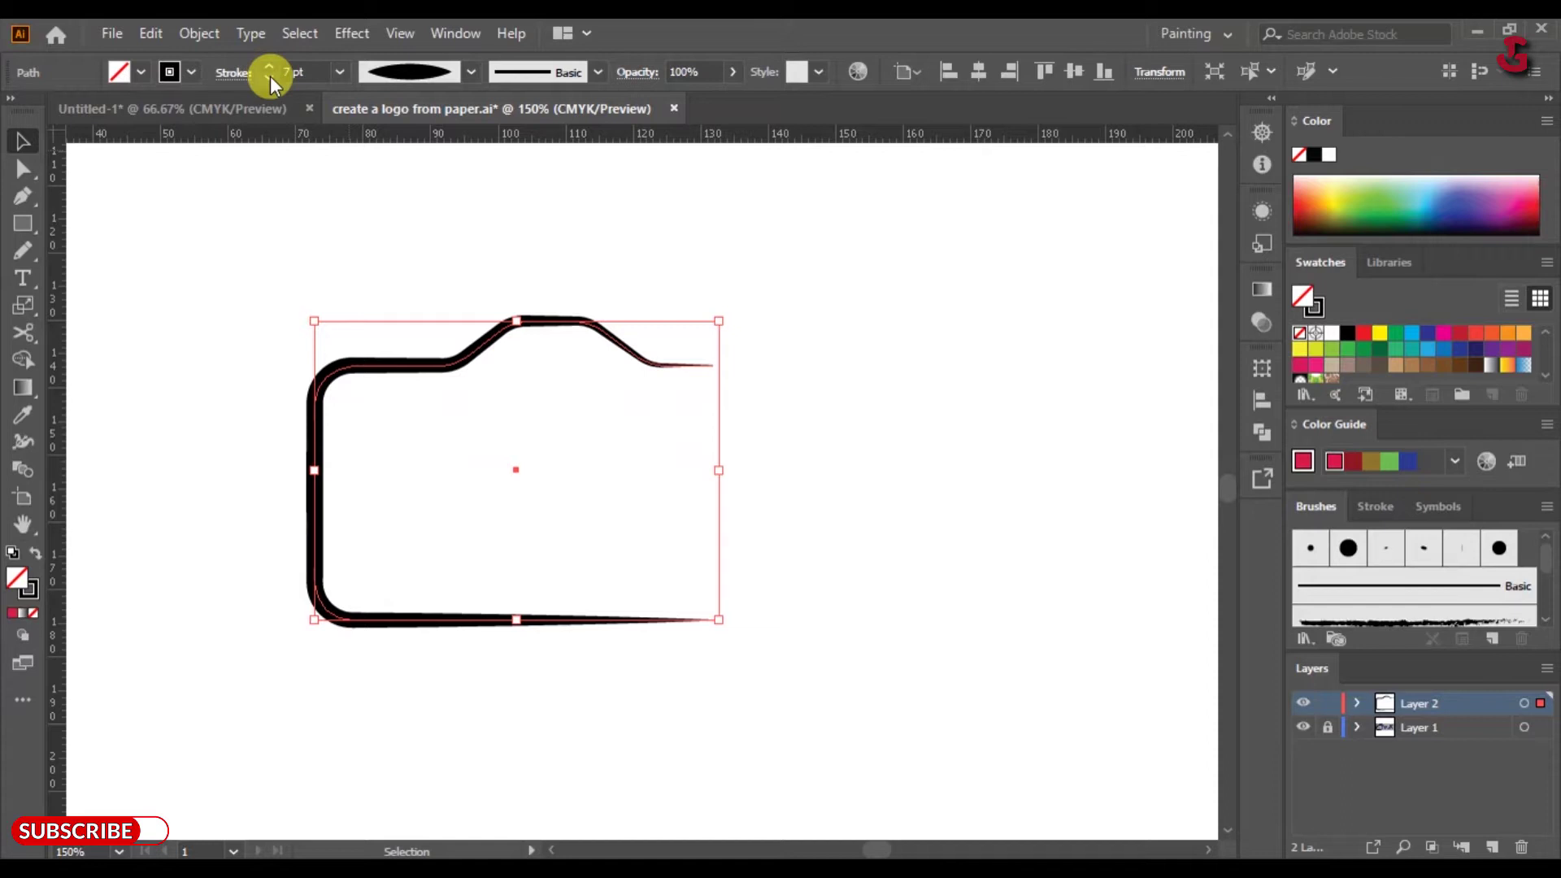
click(270, 69)
click(883, 504)
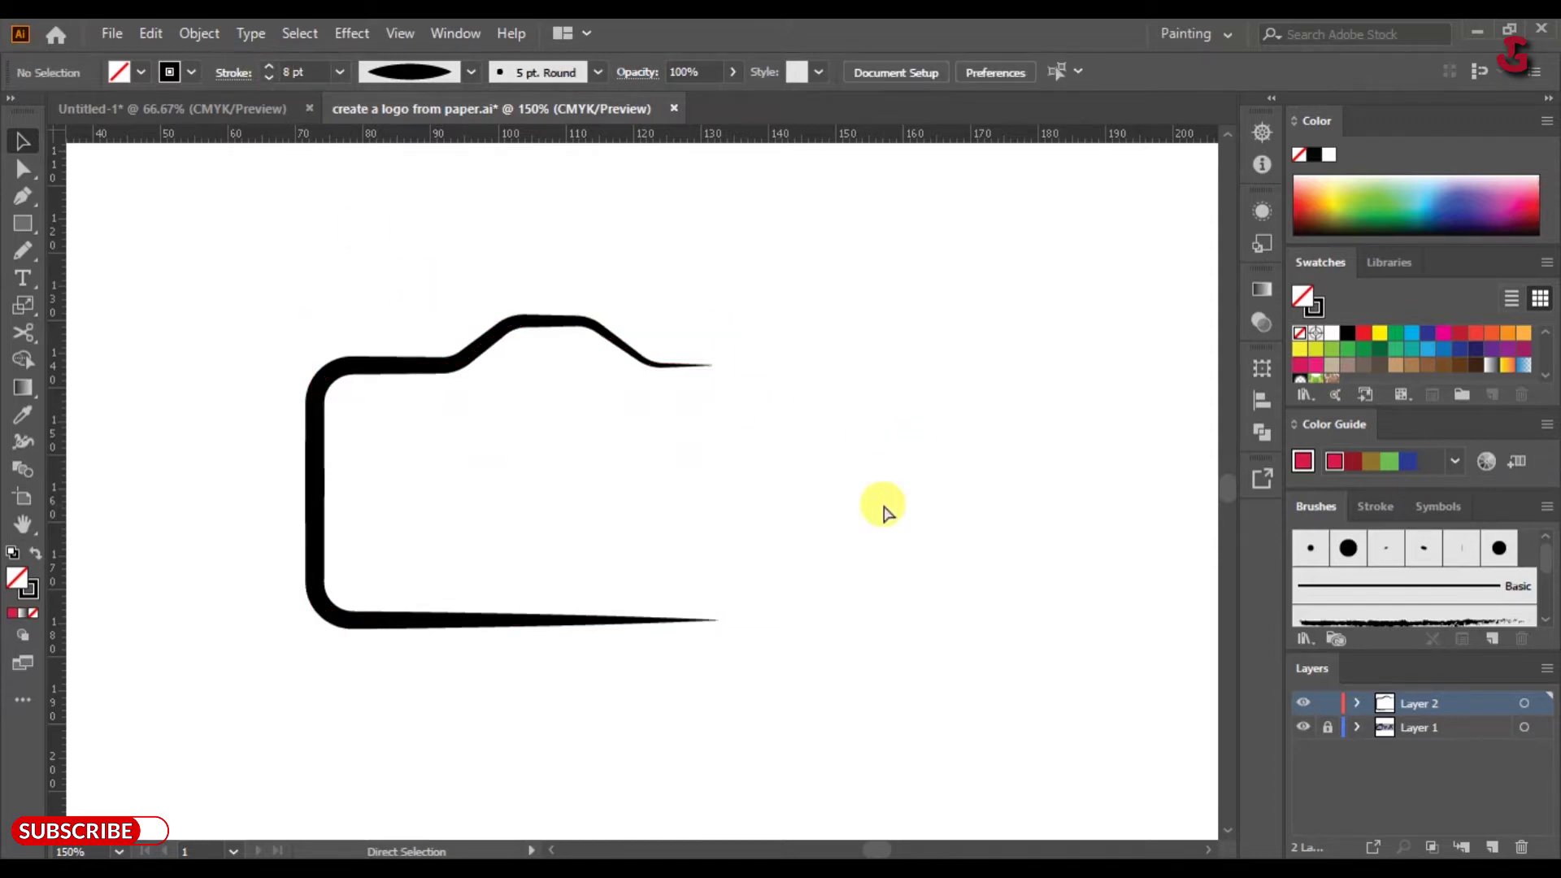
key(ctrl+0)
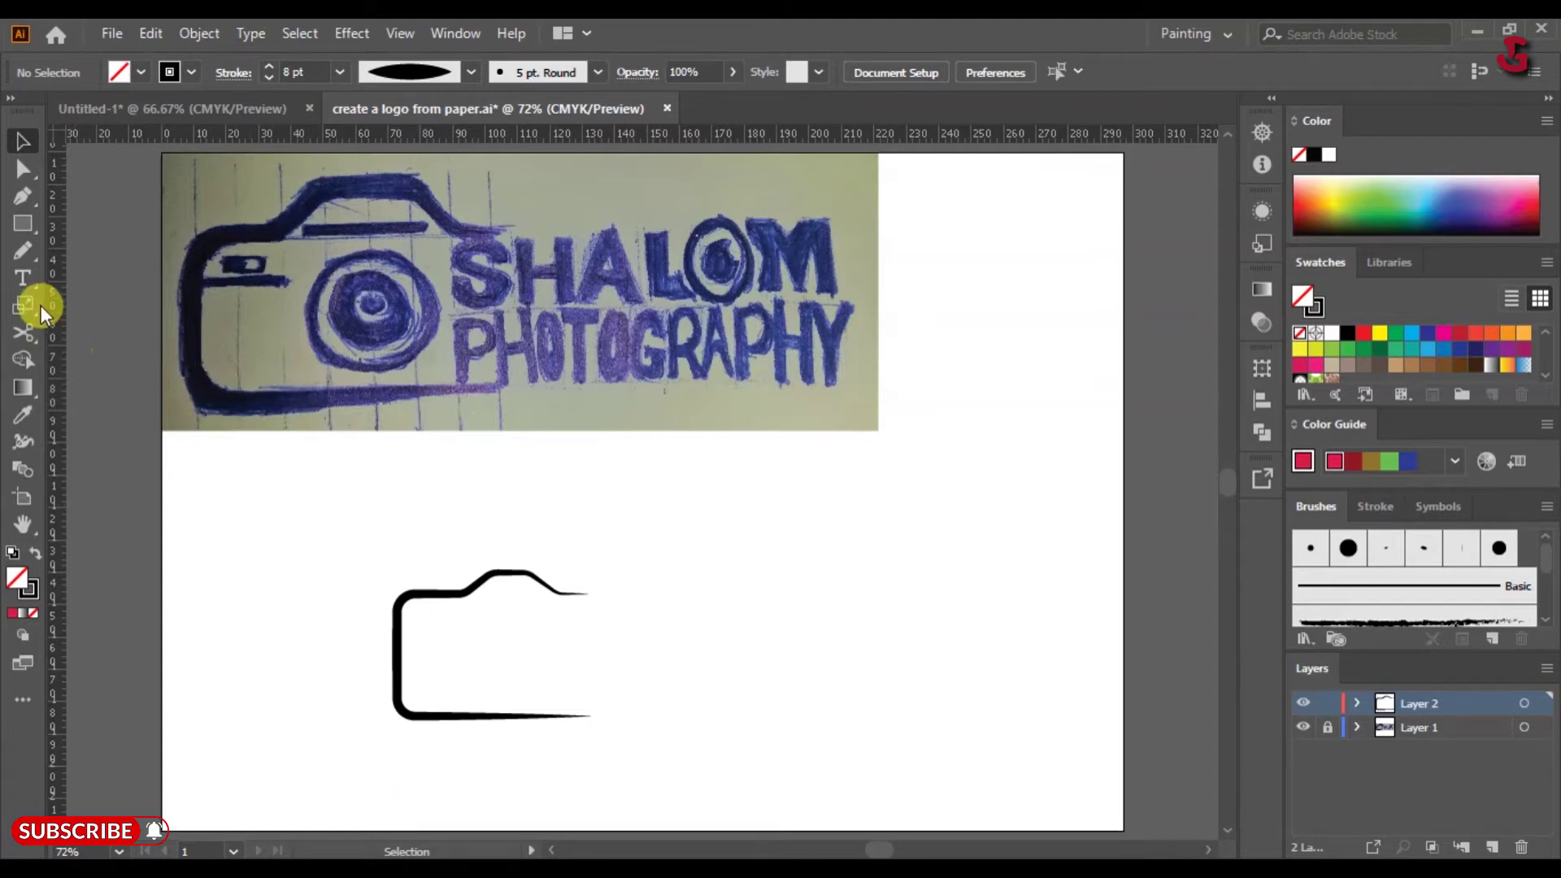
- Type SHALOM in Geomanist Black at 74 pt and move it beside the camera outline
click(30, 287)
click(682, 616)
text(SH)
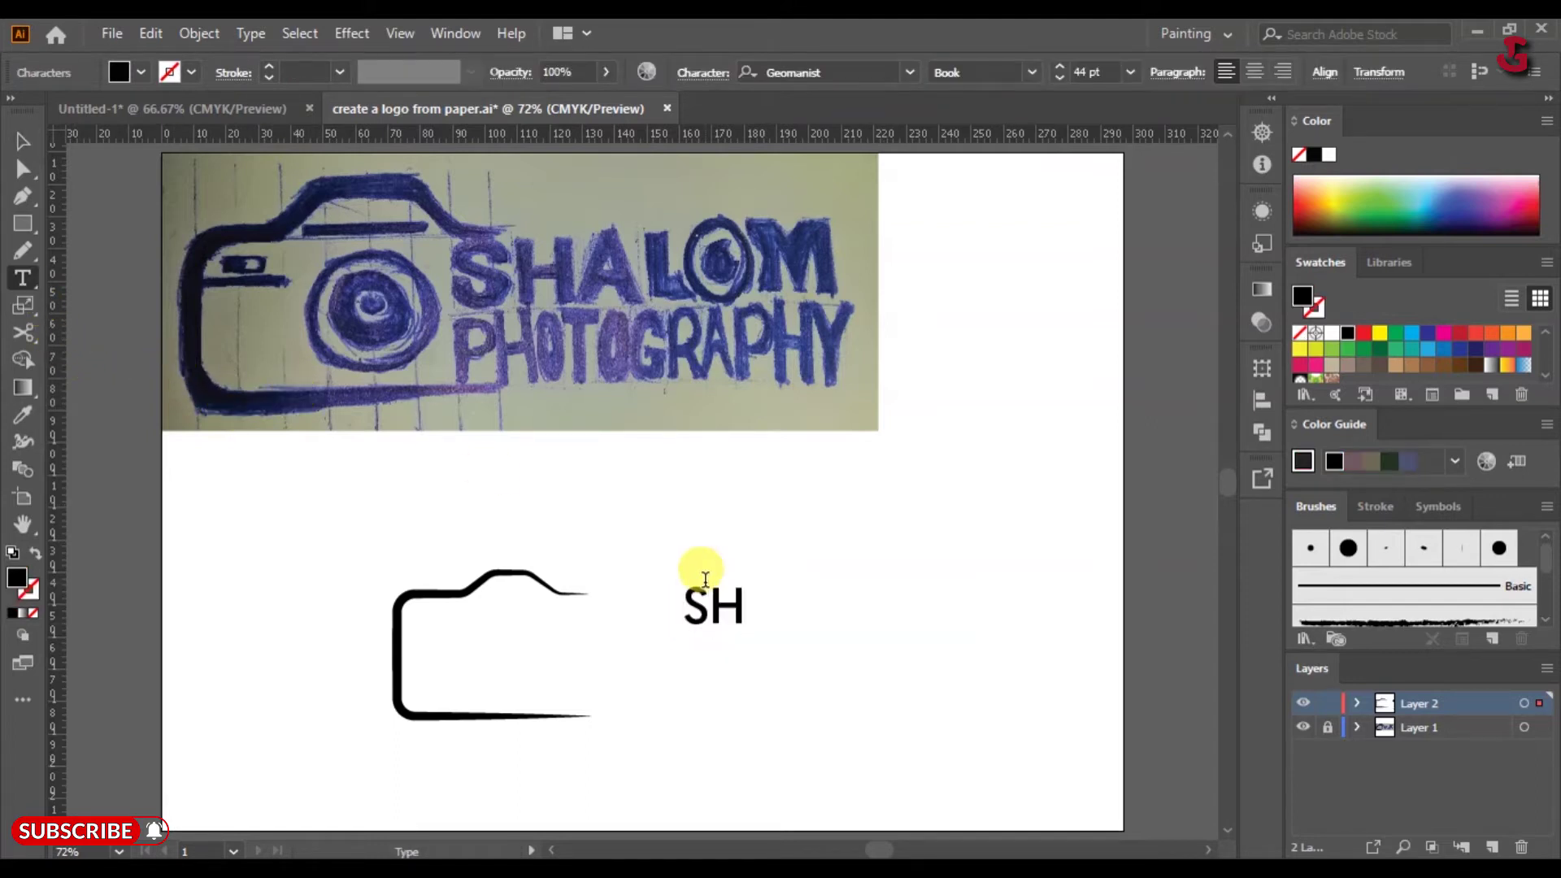
text(ALOM)
key(ctrl+a)
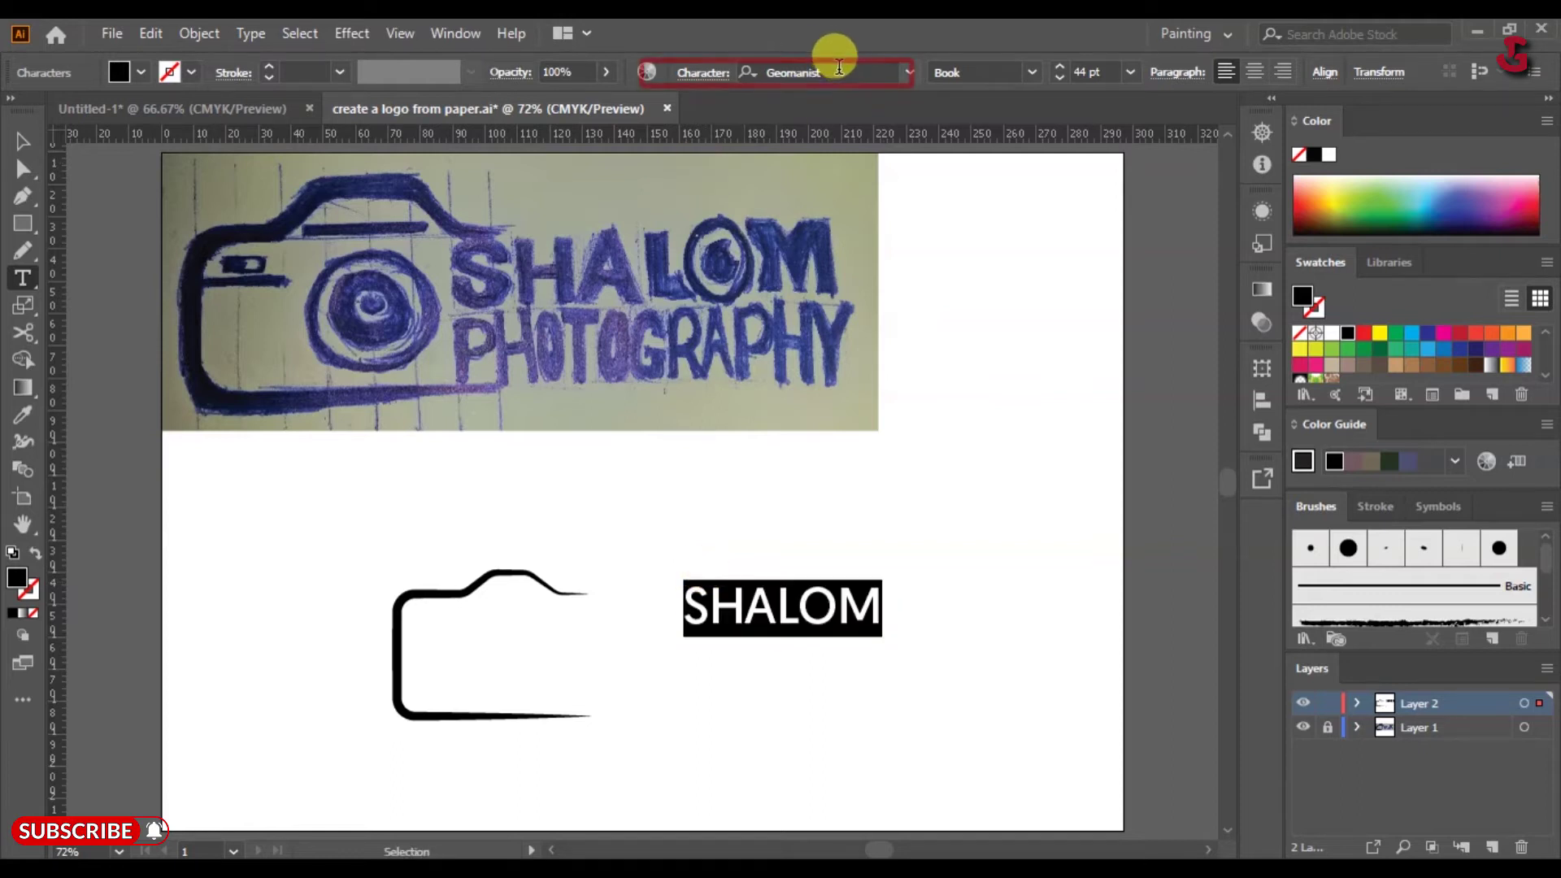
click(1032, 72)
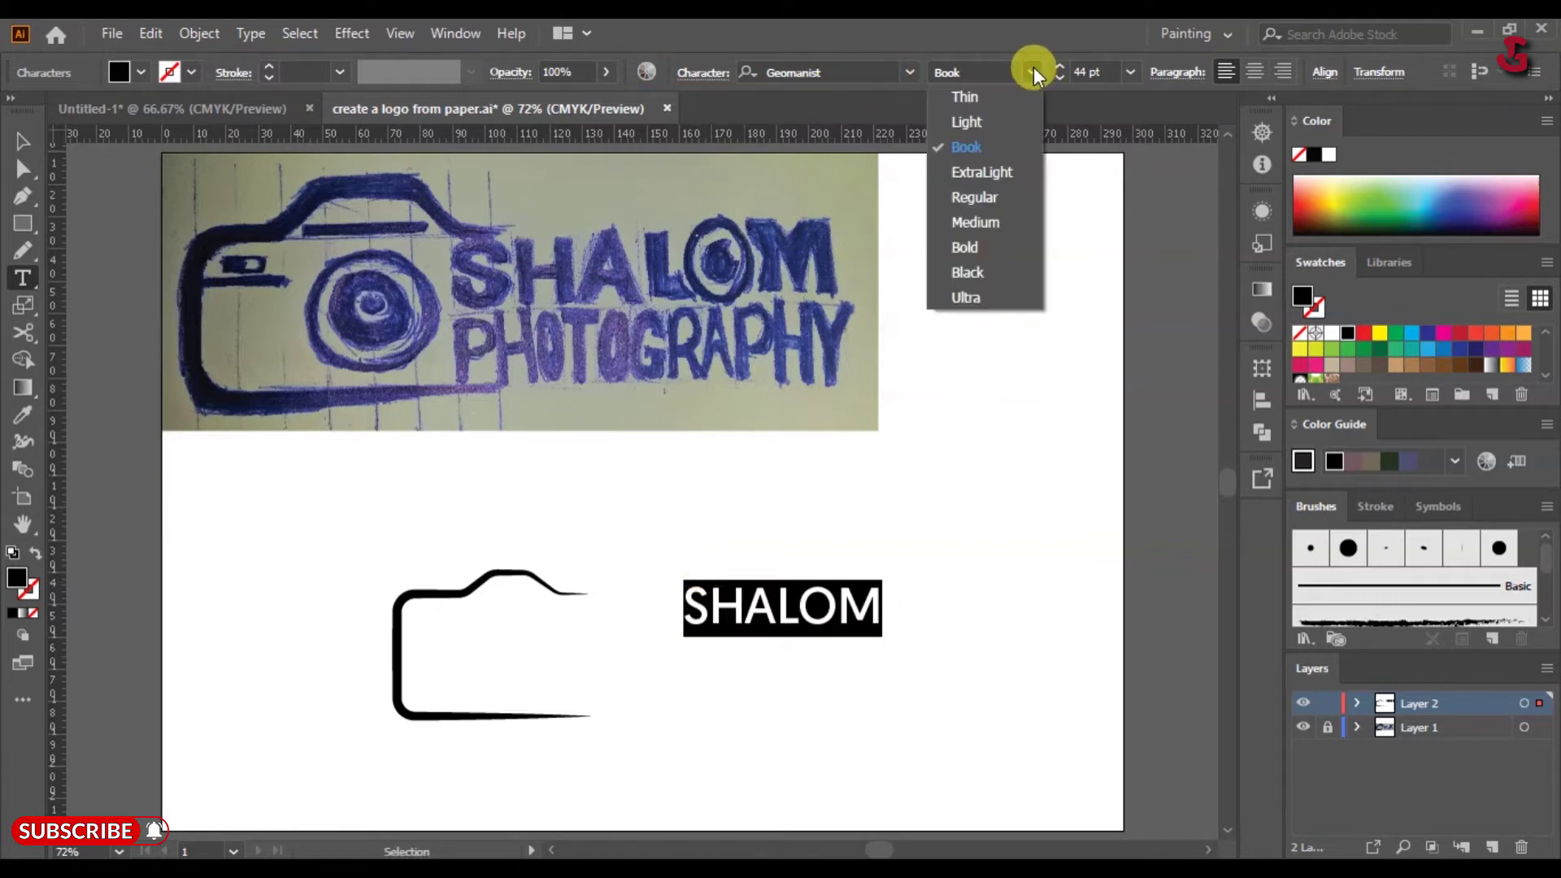
click(979, 272)
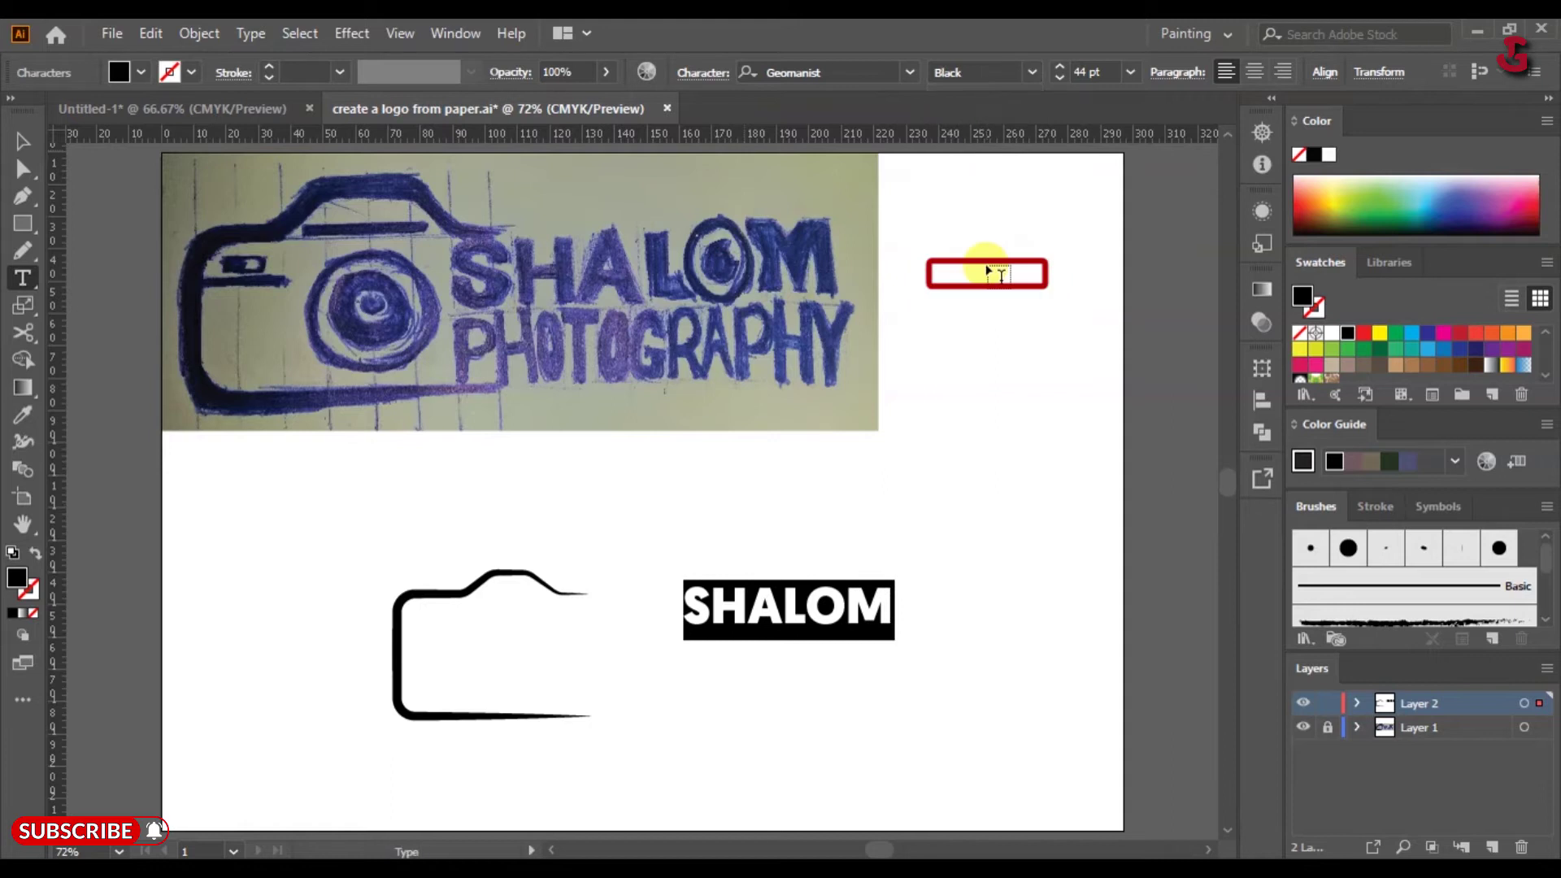
click(1088, 72)
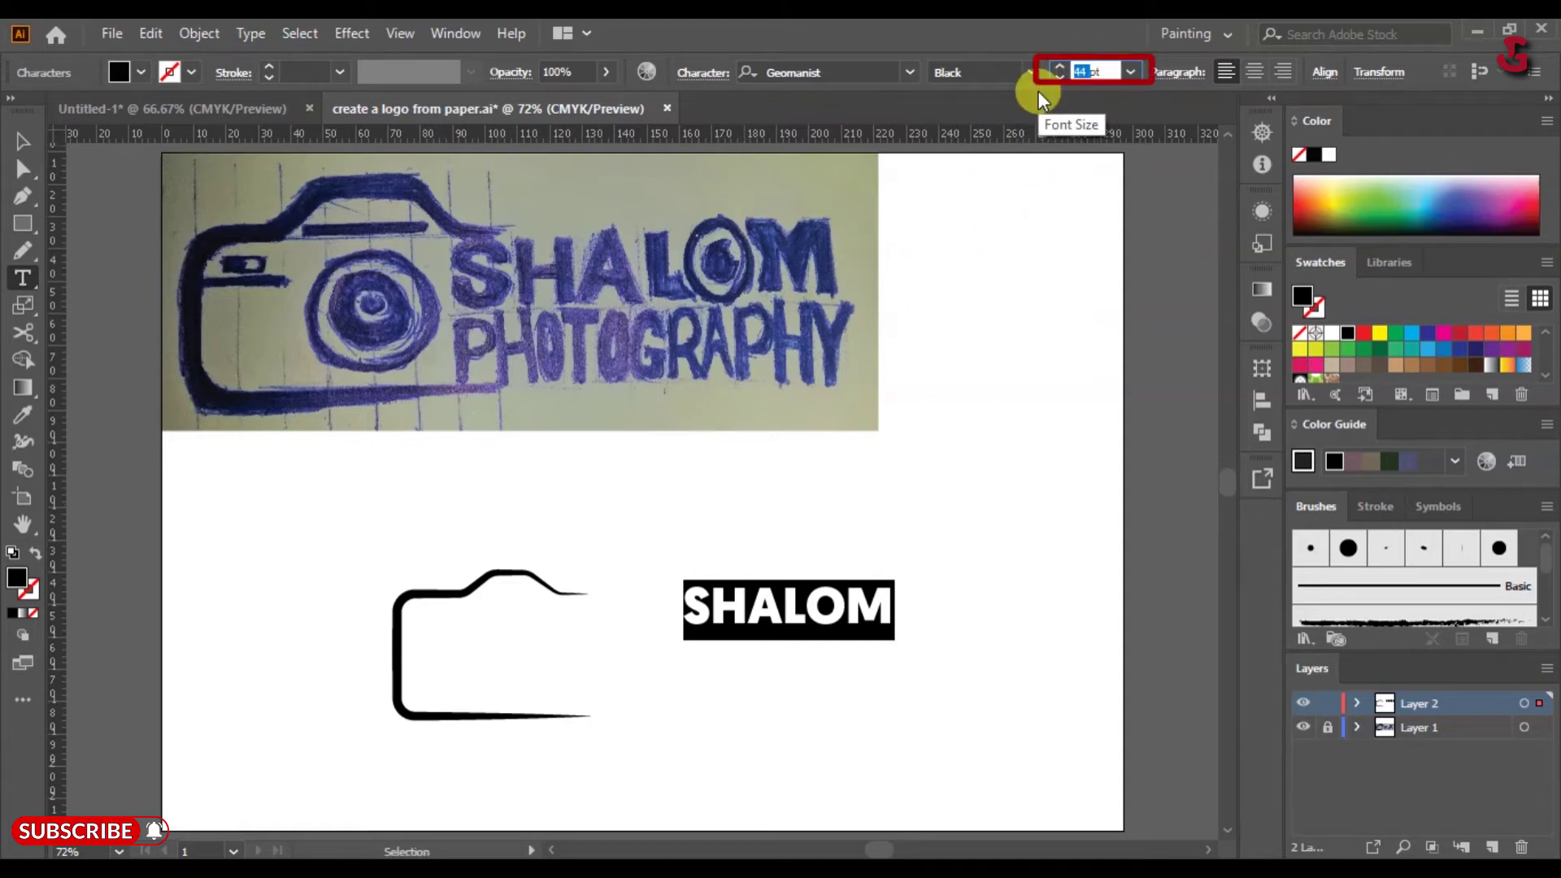
text(74)
key(Return)
key(Escape)
drag(781, 592, 664, 707)
- Retype the copied line as PHOTOGRAPHY and set it to Book weight at 44 pt
key(t)
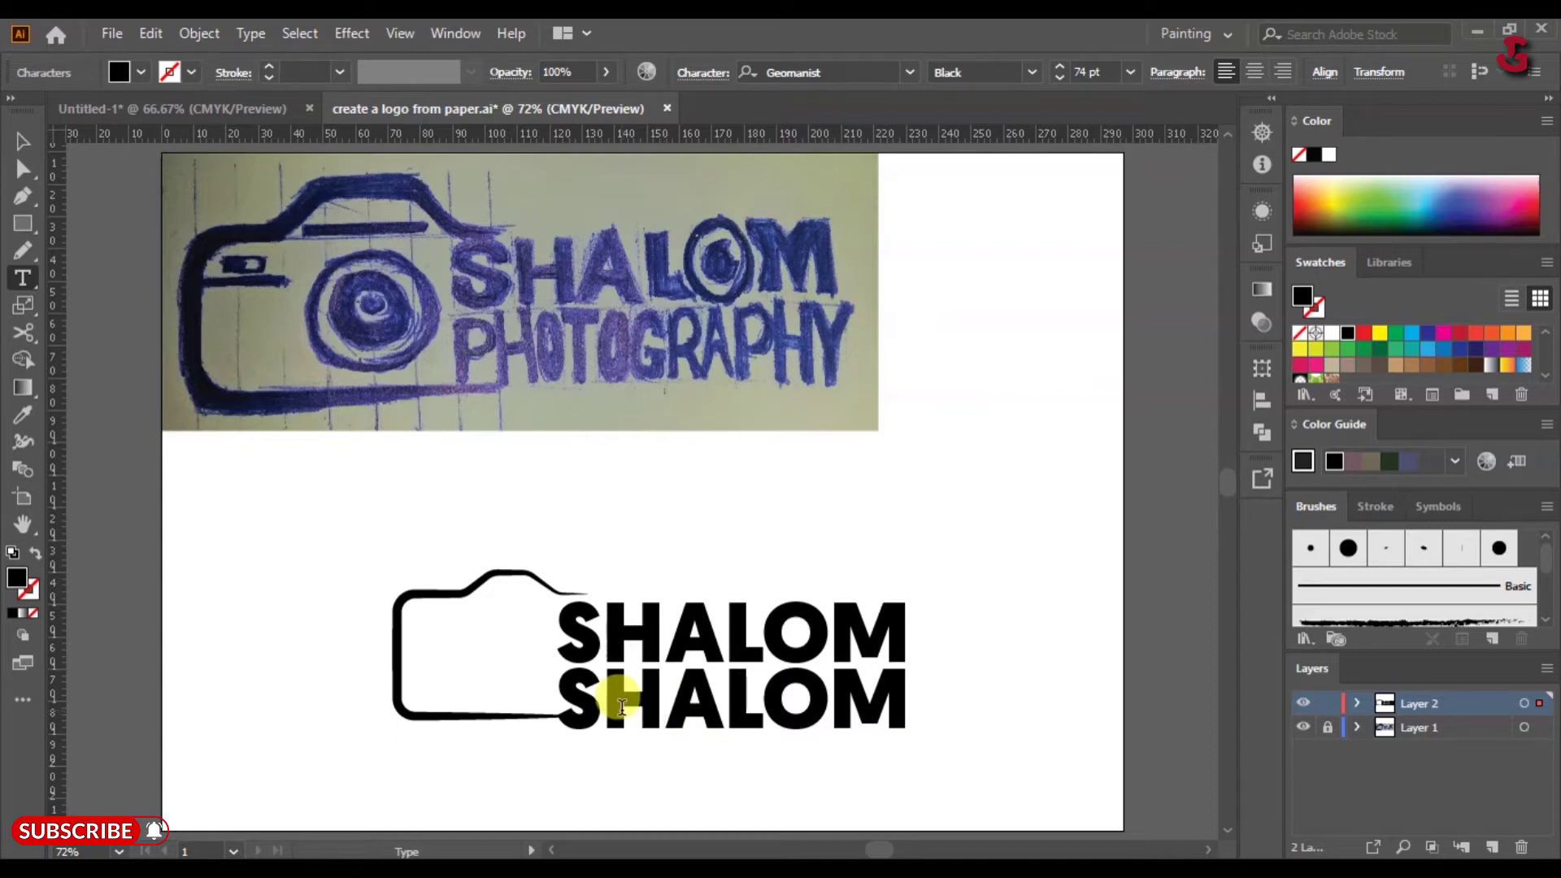
drag(559, 710, 895, 708)
text(P)
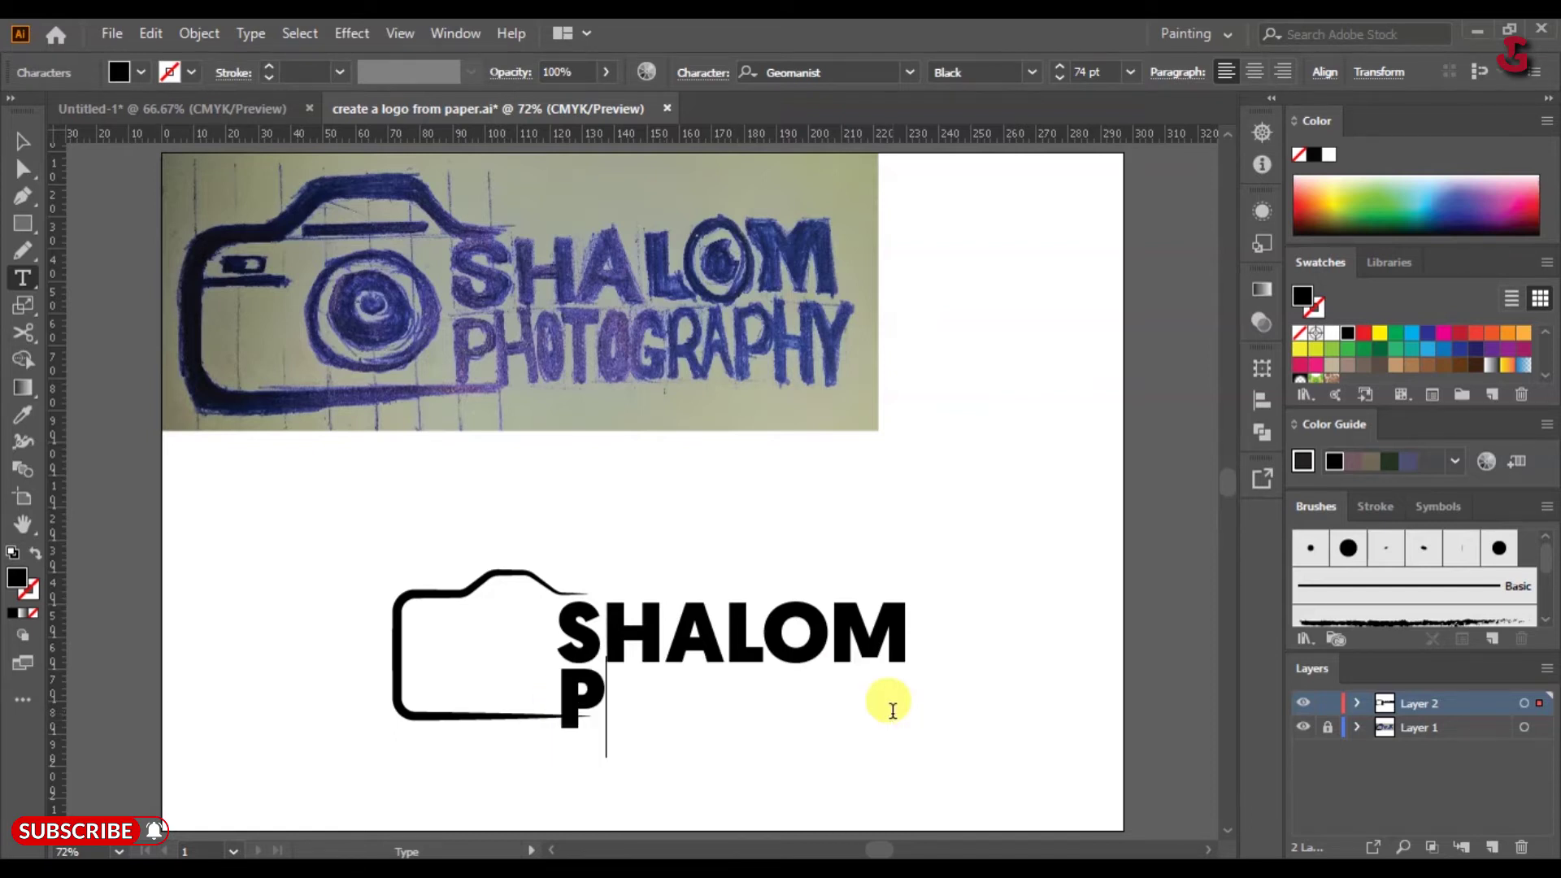
text(HOTOGRAPHY)
key(ctrl+a)
click(1031, 72)
click(976, 199)
click(1090, 72)
text(44)
key(Return)
click(23, 141)
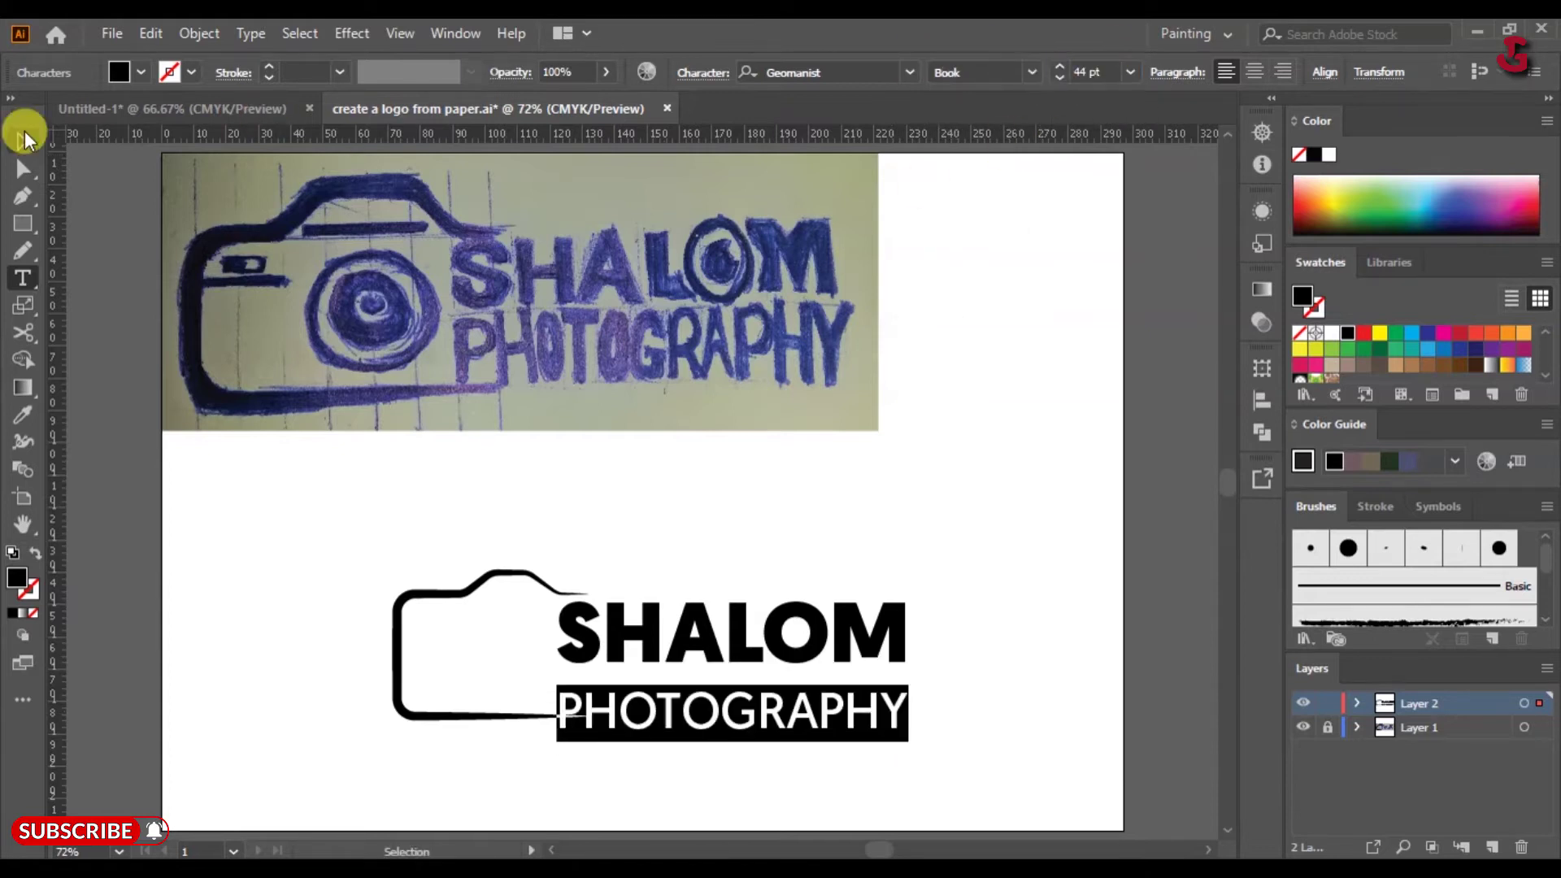
- Move PHOTOGRAPHY up under SHALOM and adjust the camera outline's top, bottom and left edges
drag(679, 735, 671, 707)
click(493, 579)
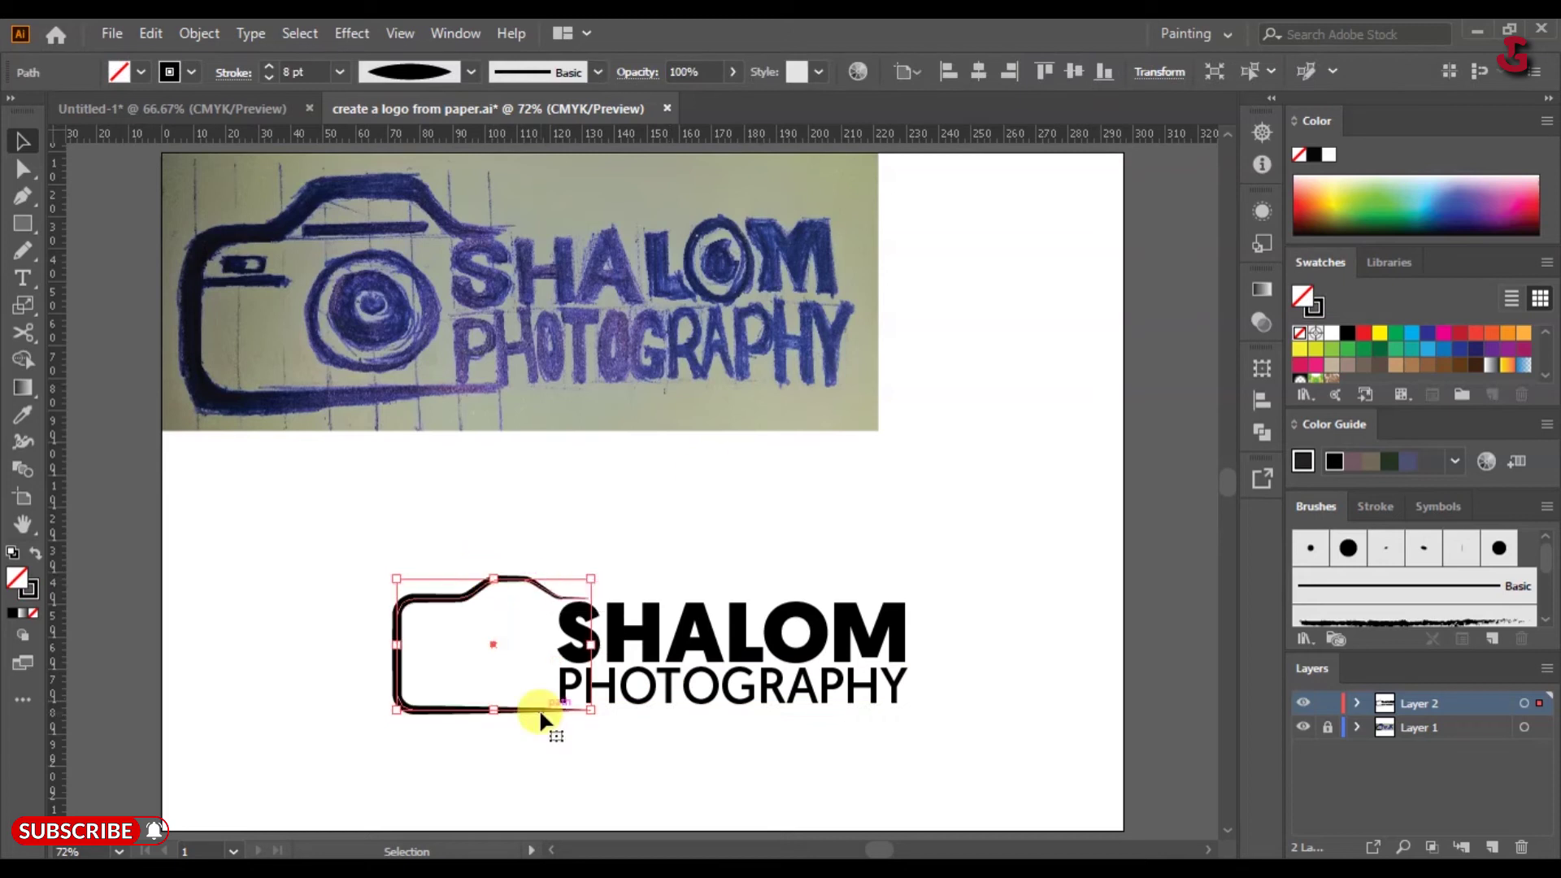
key(ctrl+equal)
key(ctrl+equal)
drag(643, 627, 642, 617)
mouse_move(642, 354)
mouse_down()
mouse_move(634, 342)
mouse_move(642, 358)
mouse_up()
drag(436, 471, 452, 480)
click(651, 488)
key(ctrl+minus)
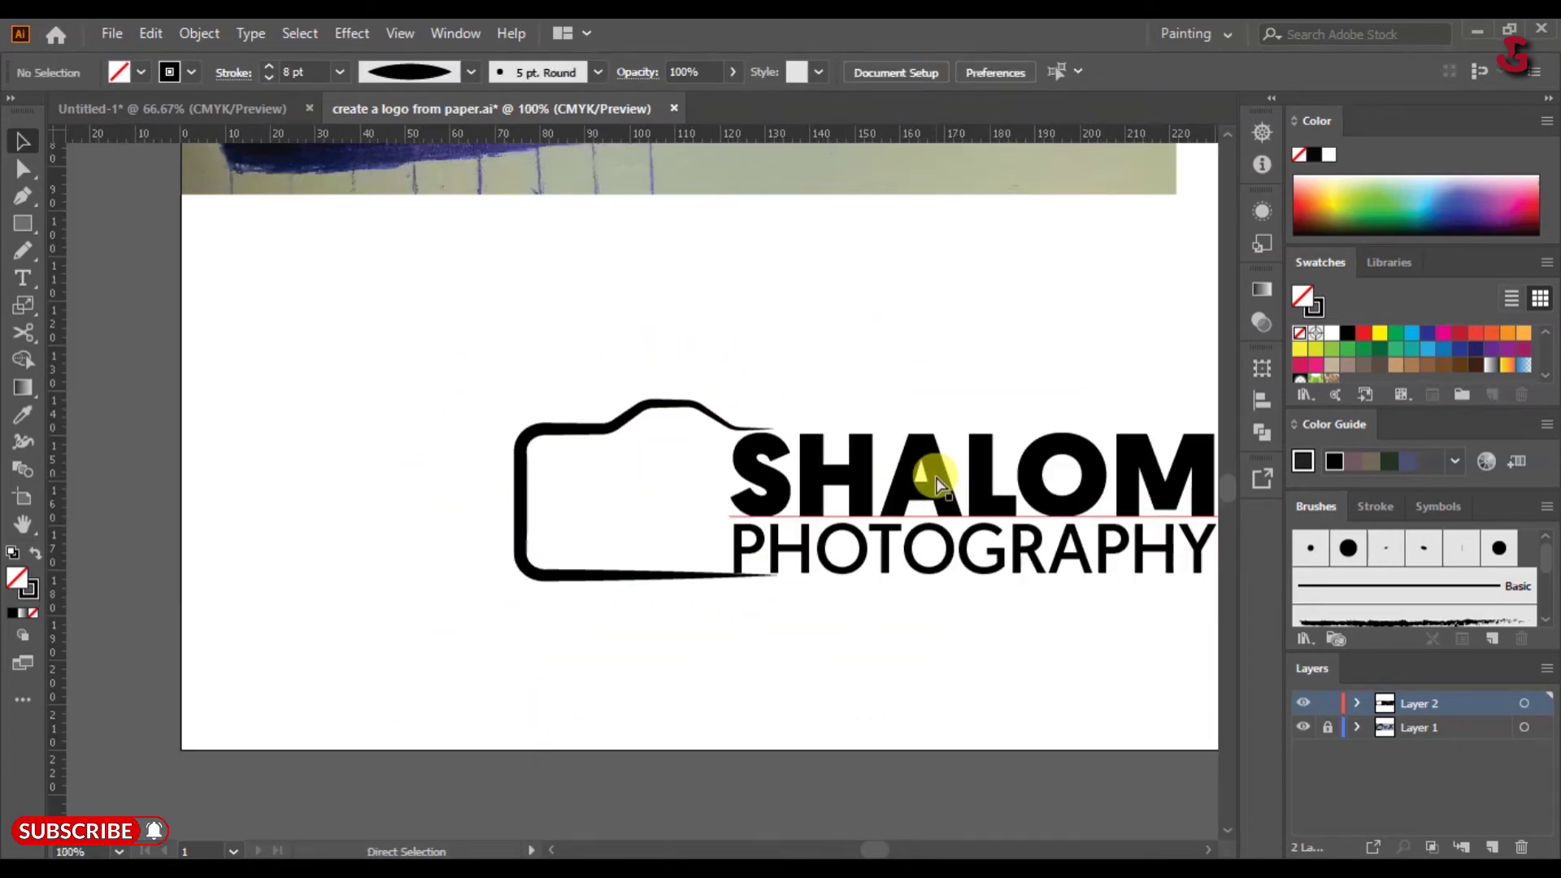
key(ctrl+minus)
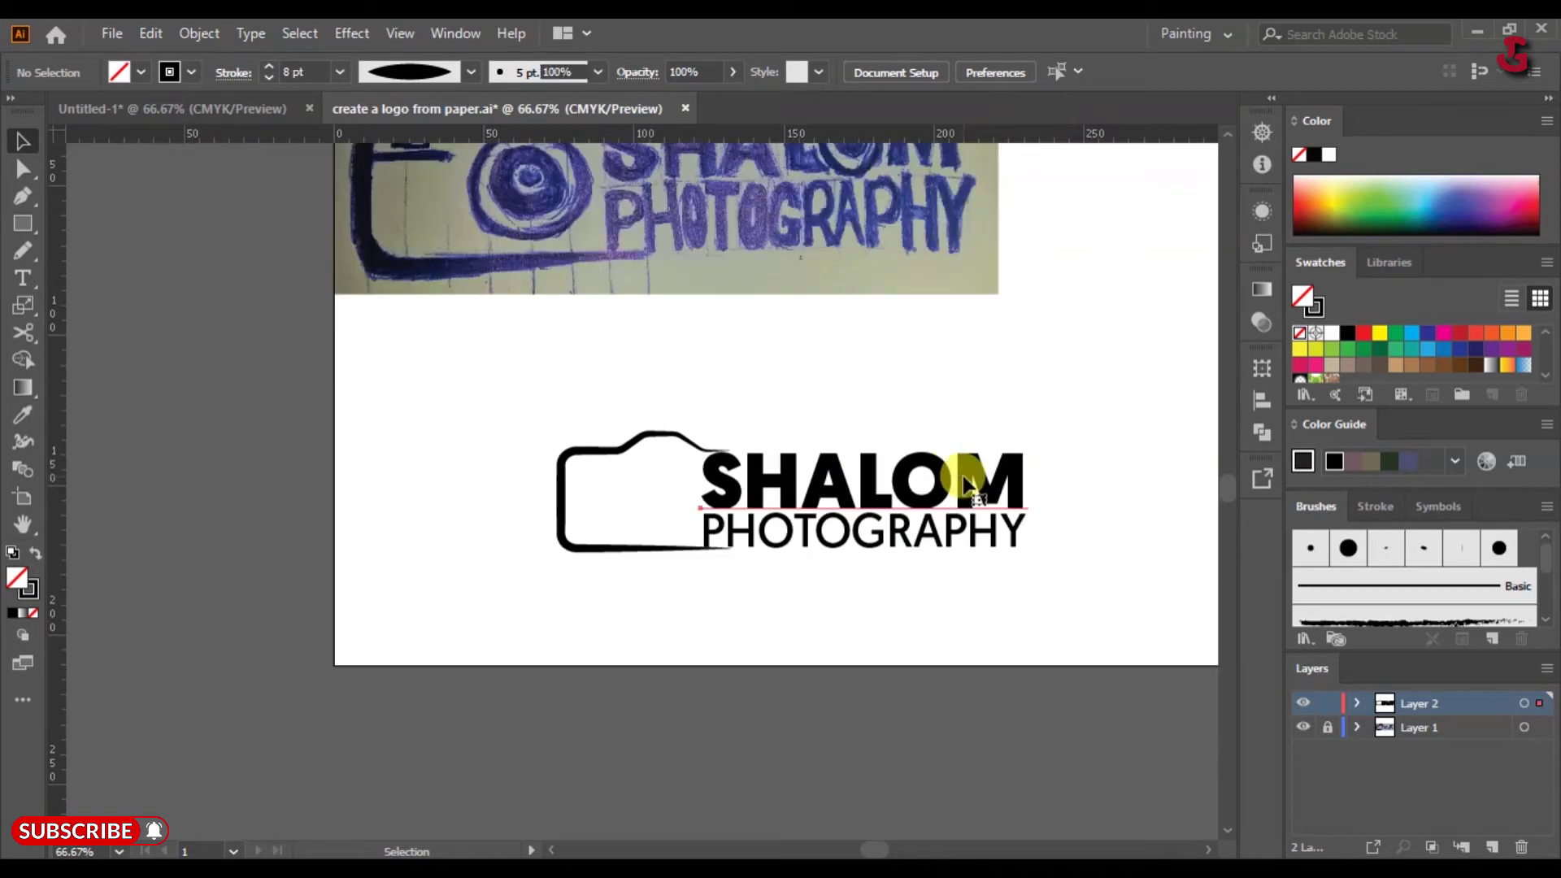
- Convert the SHALOM PHOTOGRAPHY text to outlines, ungroup the letters, and select the O
click(967, 485)
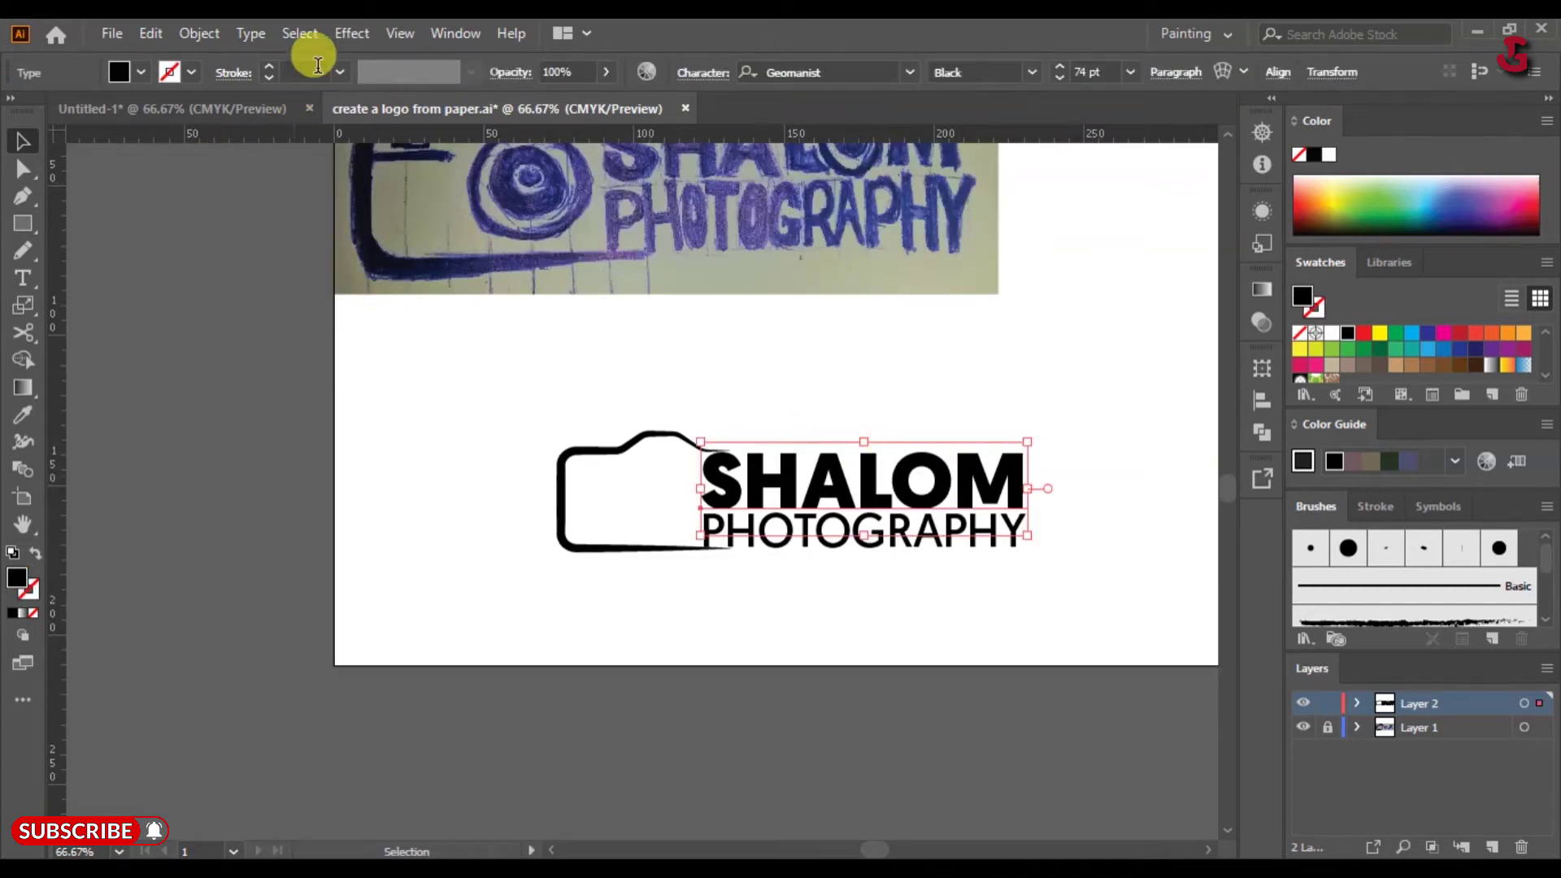
click(258, 35)
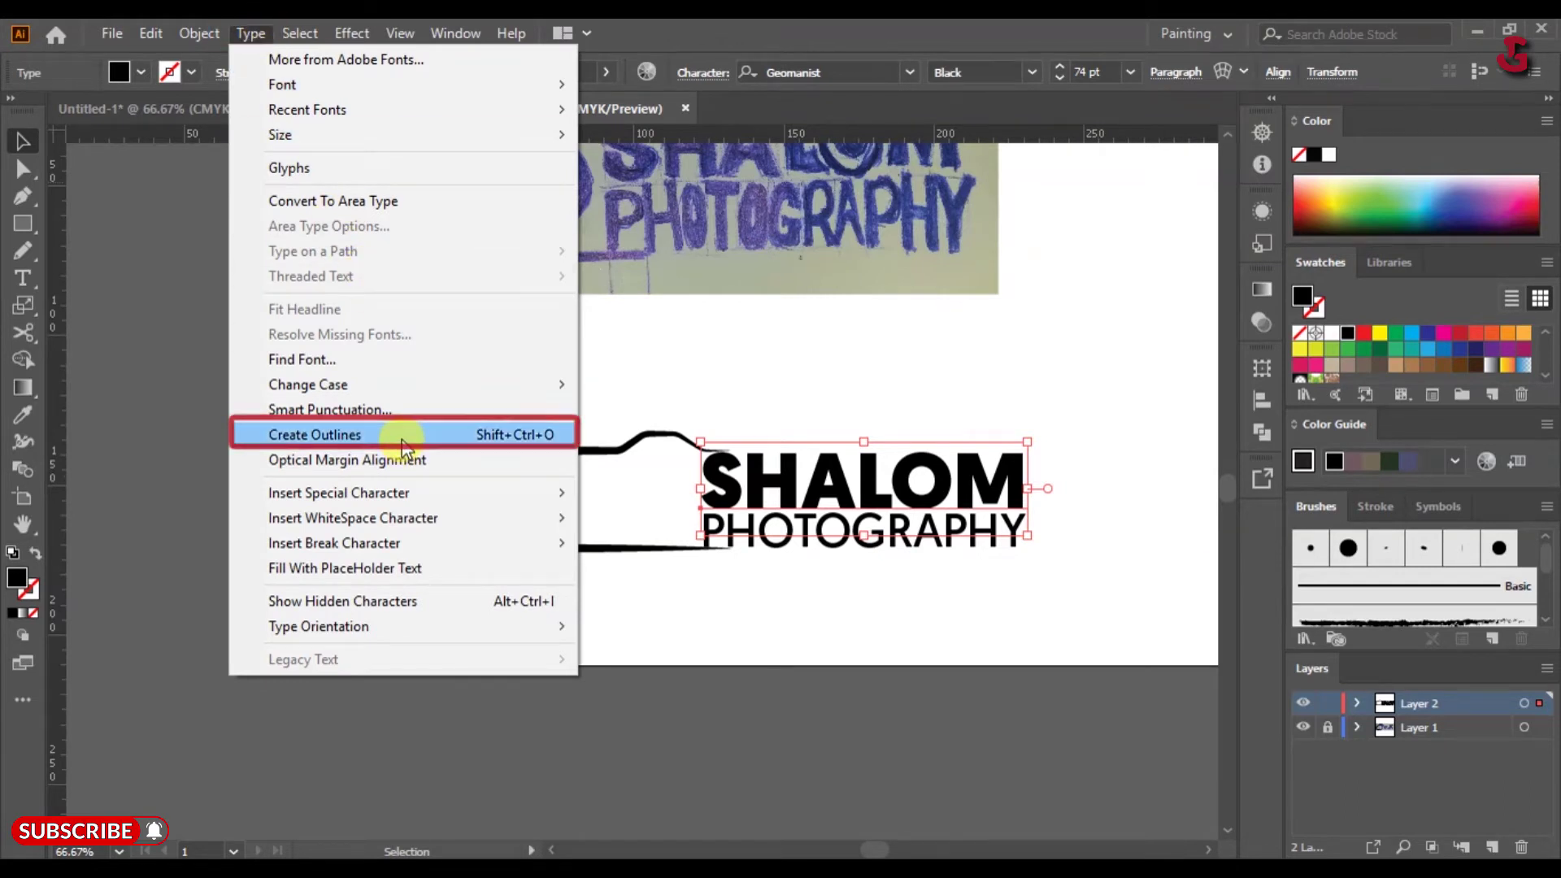
click(401, 443)
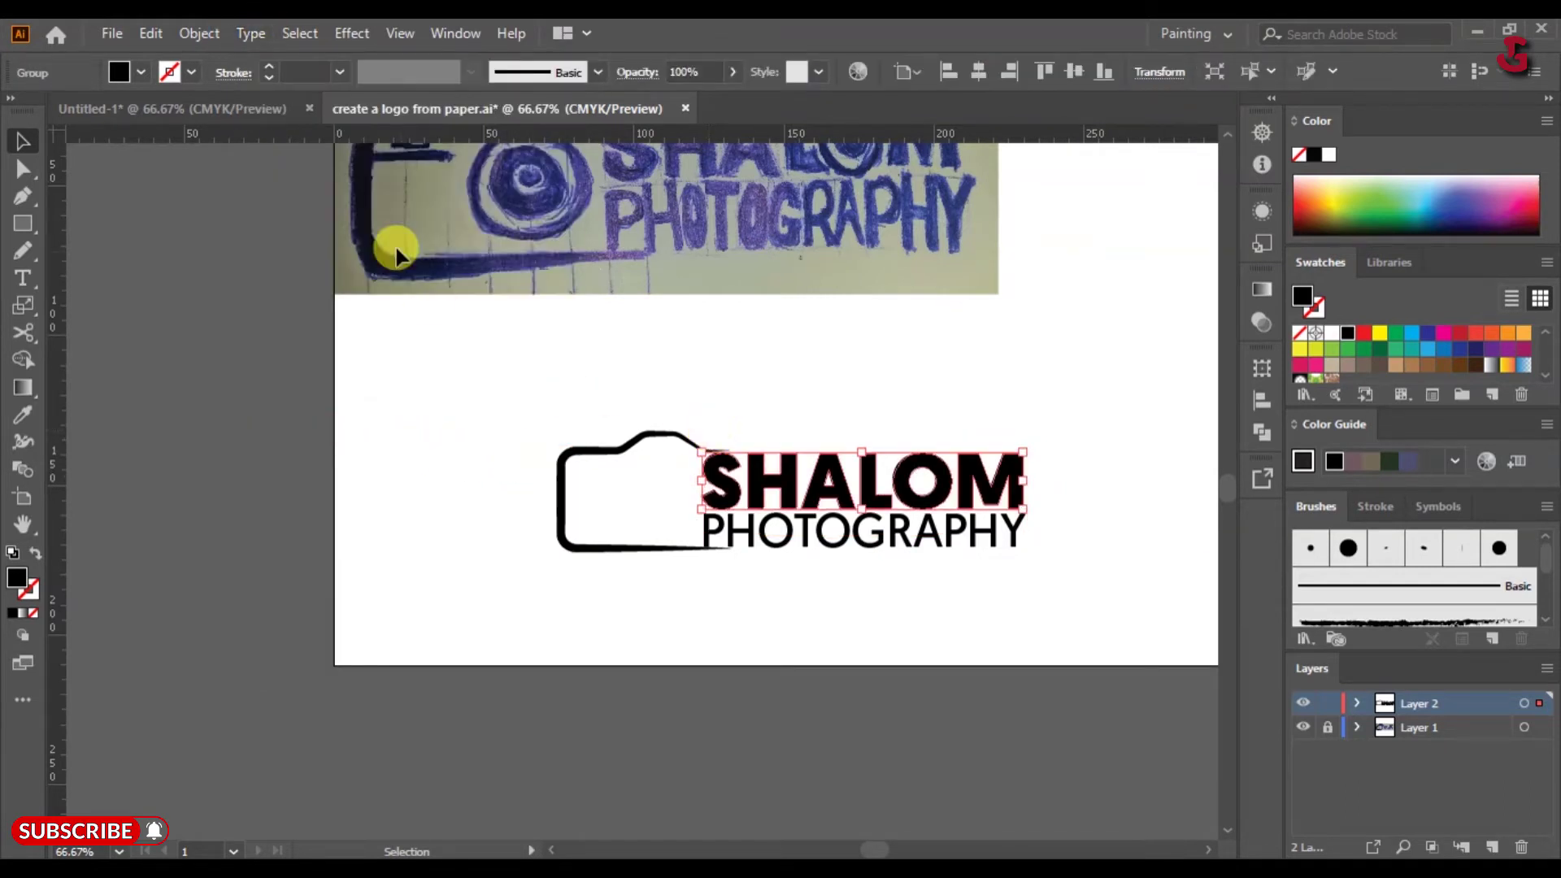
click(197, 33)
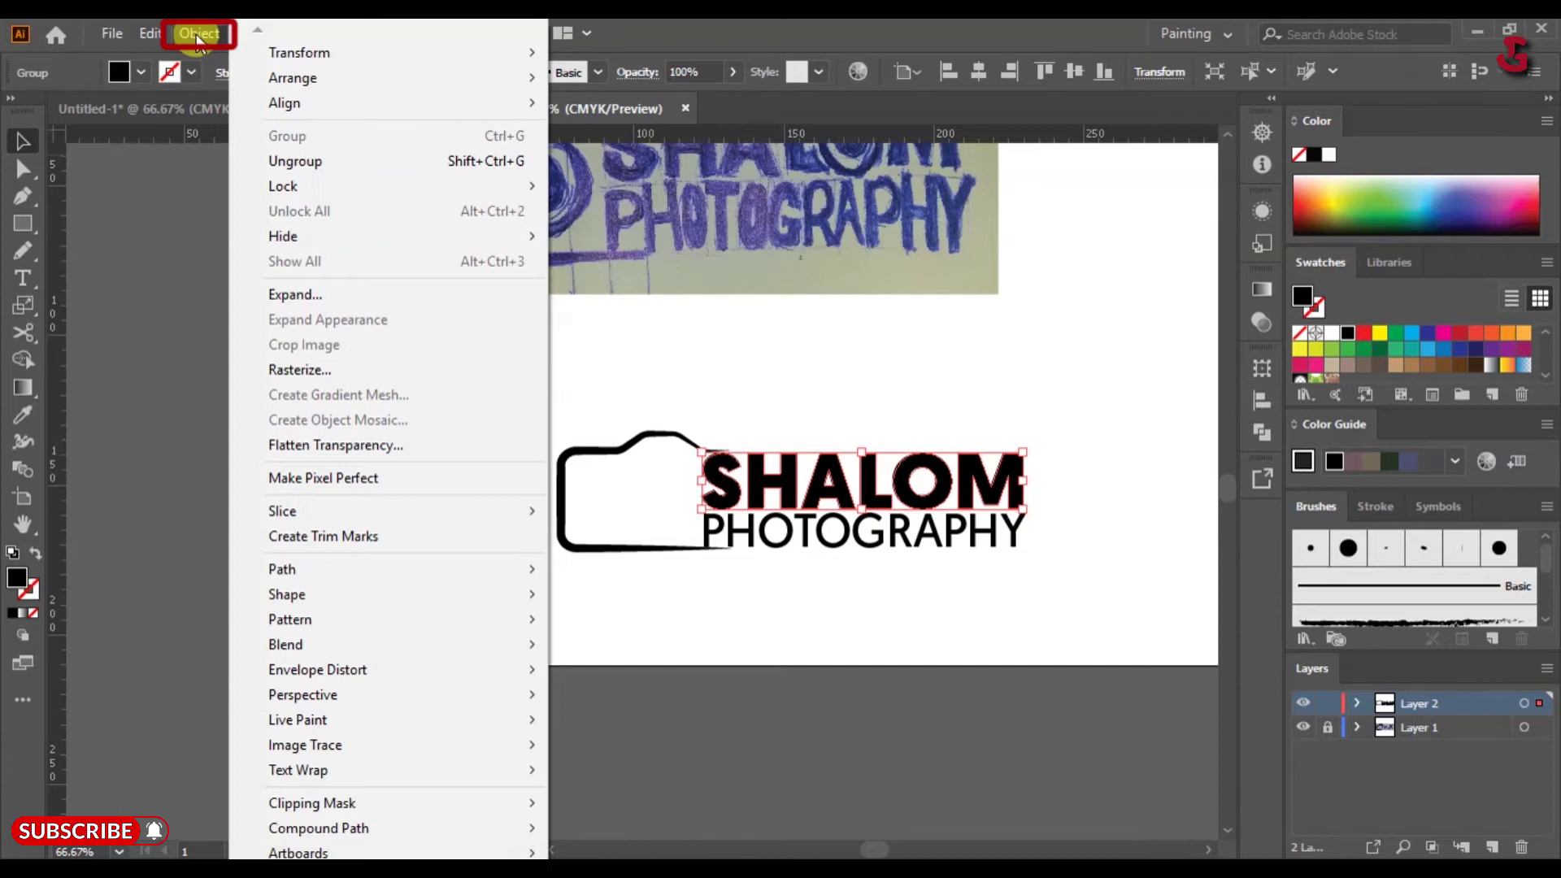
click(288, 161)
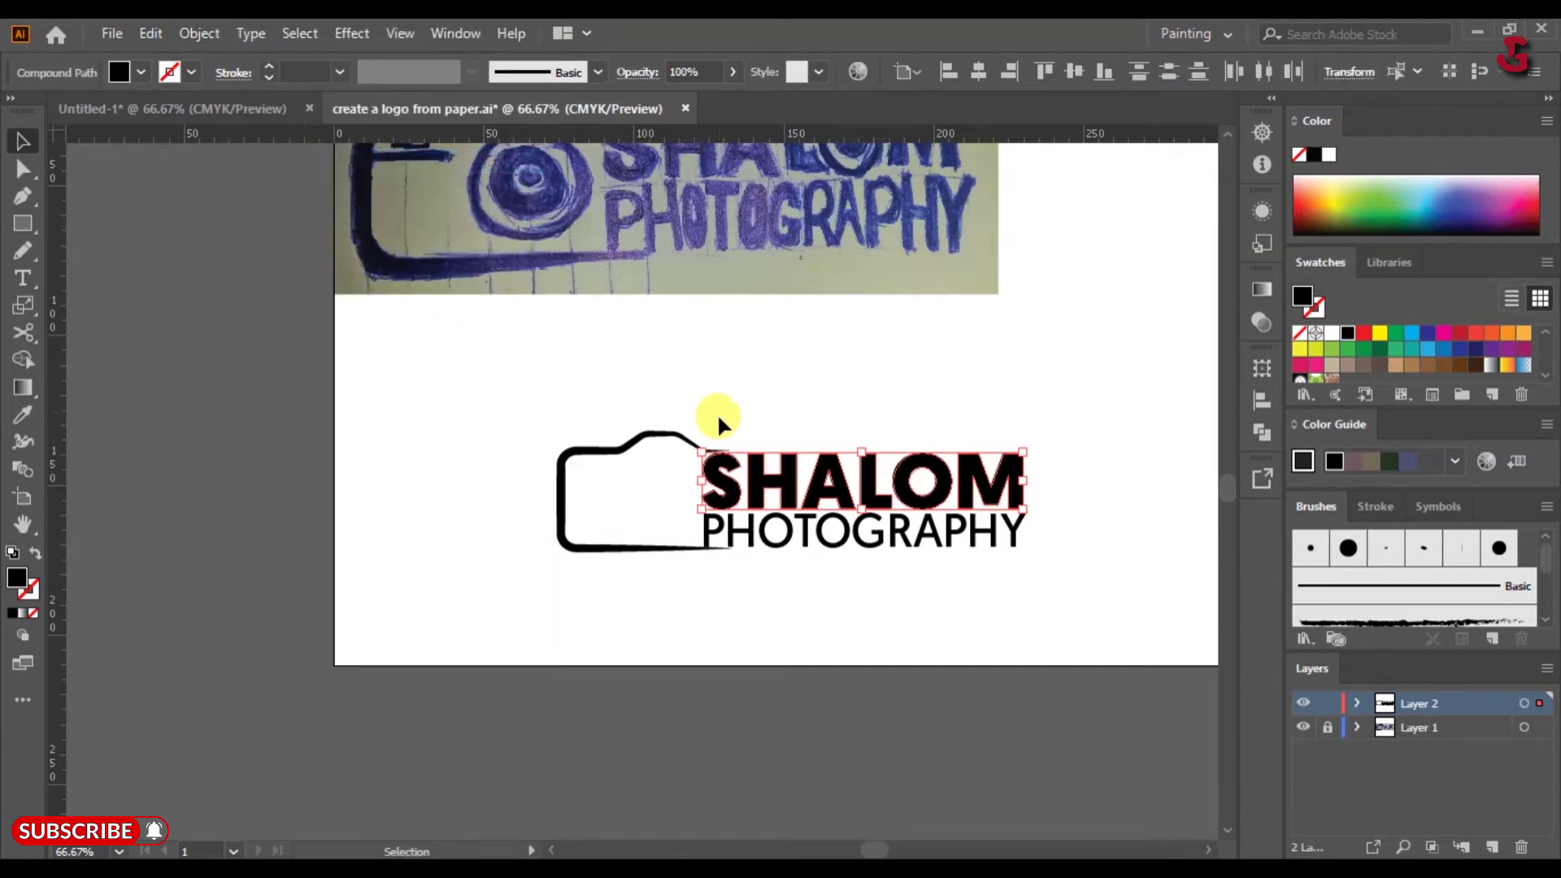
click(927, 429)
click(947, 485)
key(a)
key(ctrl+plus)
key(ctrl+plus)
key(ctrl+plus)
key(ctrl+plus)
- Enlarge the O over the L and M and release its compound path into two circles
key(v)
drag(774, 364, 830, 316)
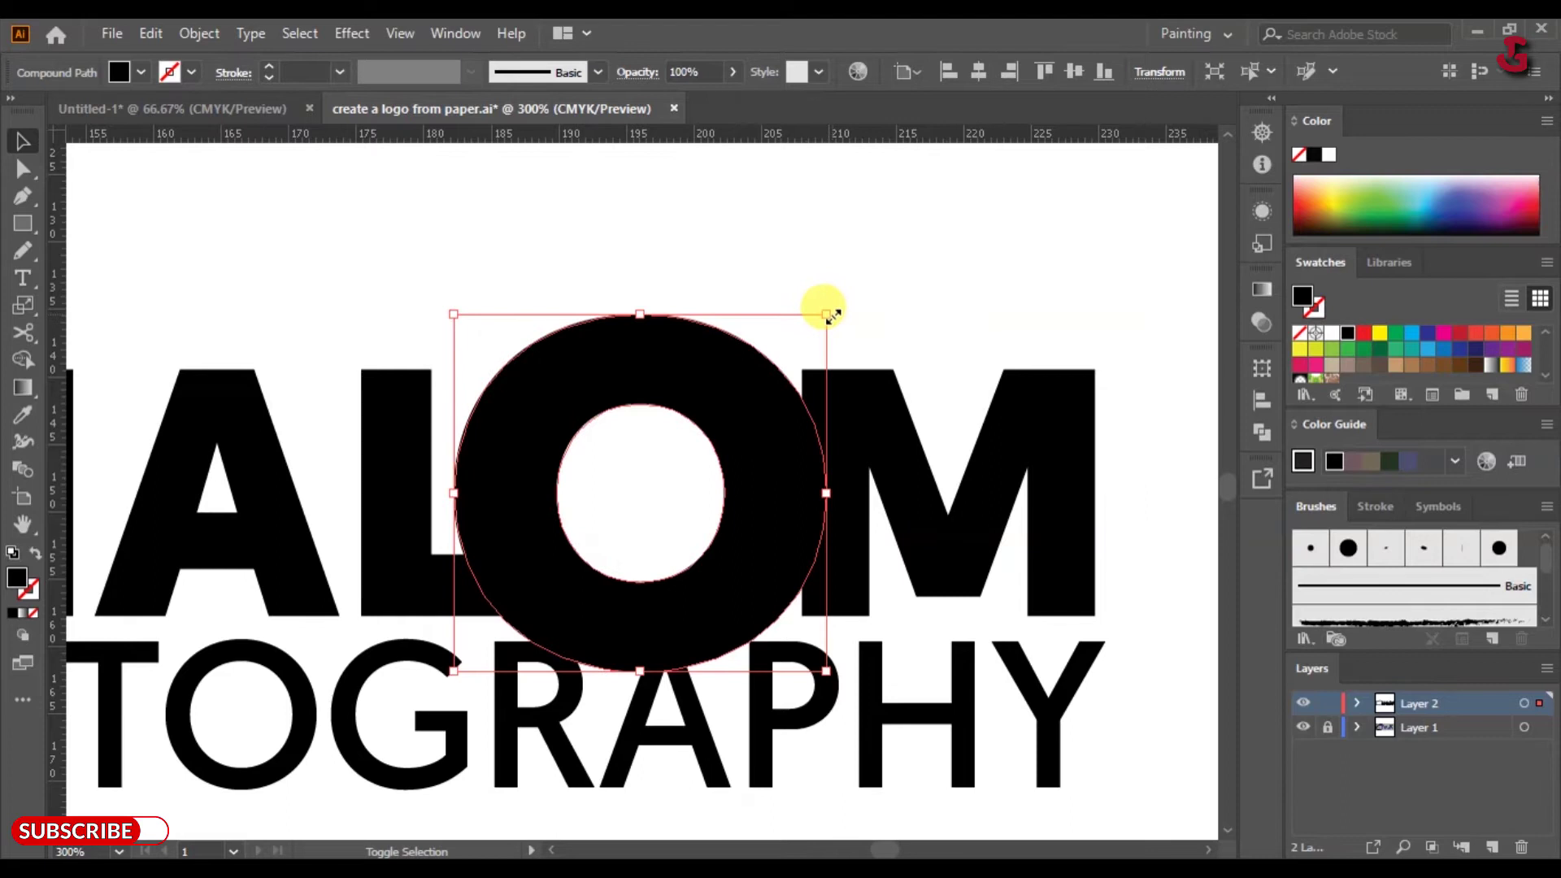
click(195, 33)
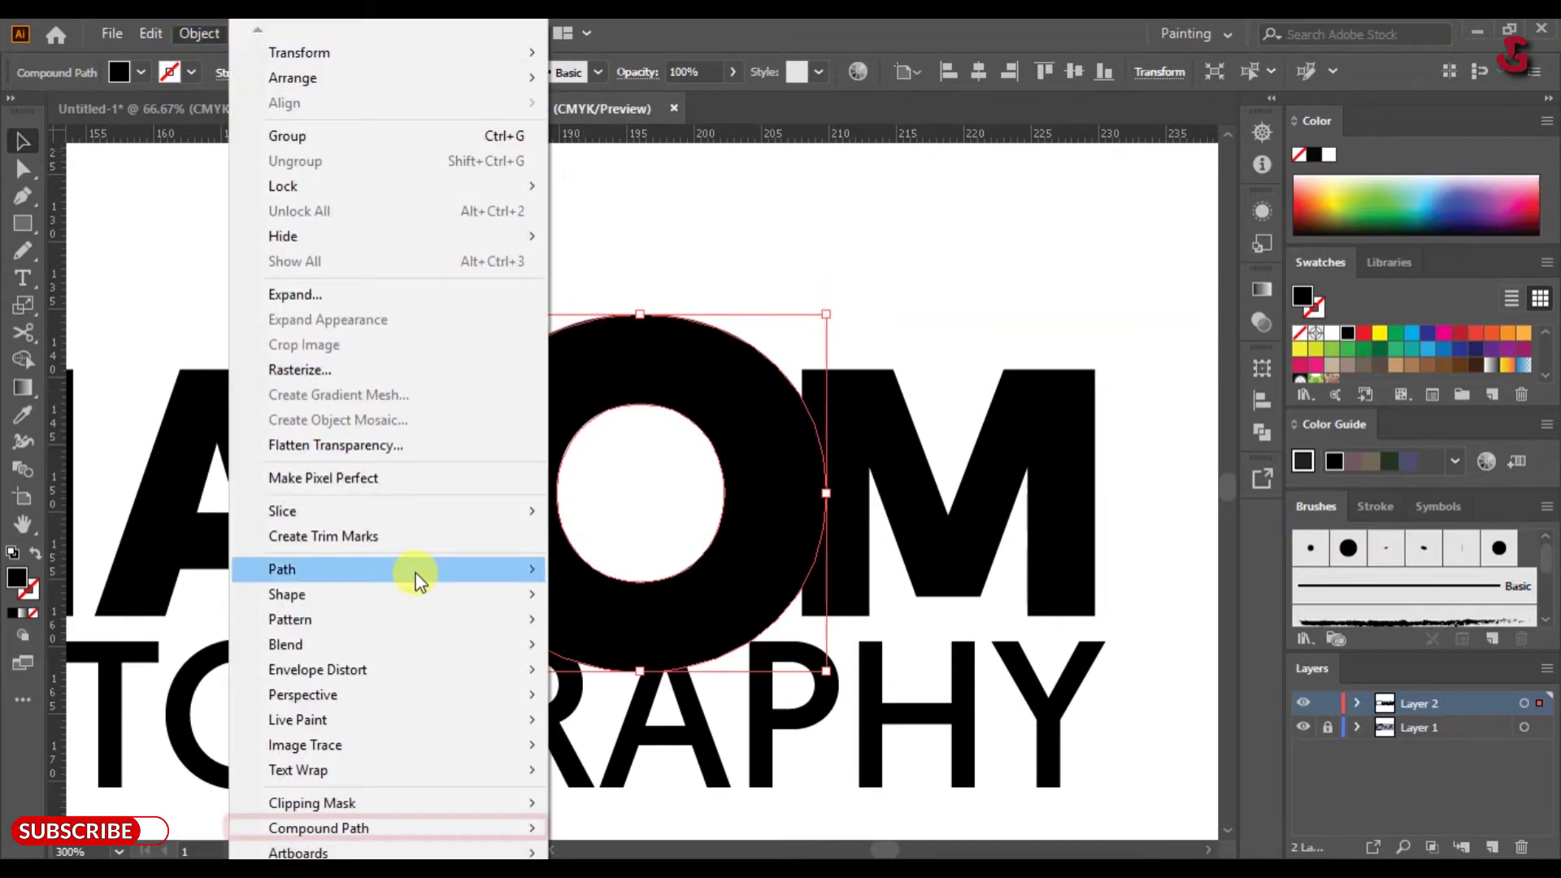
mouse_move(511, 839)
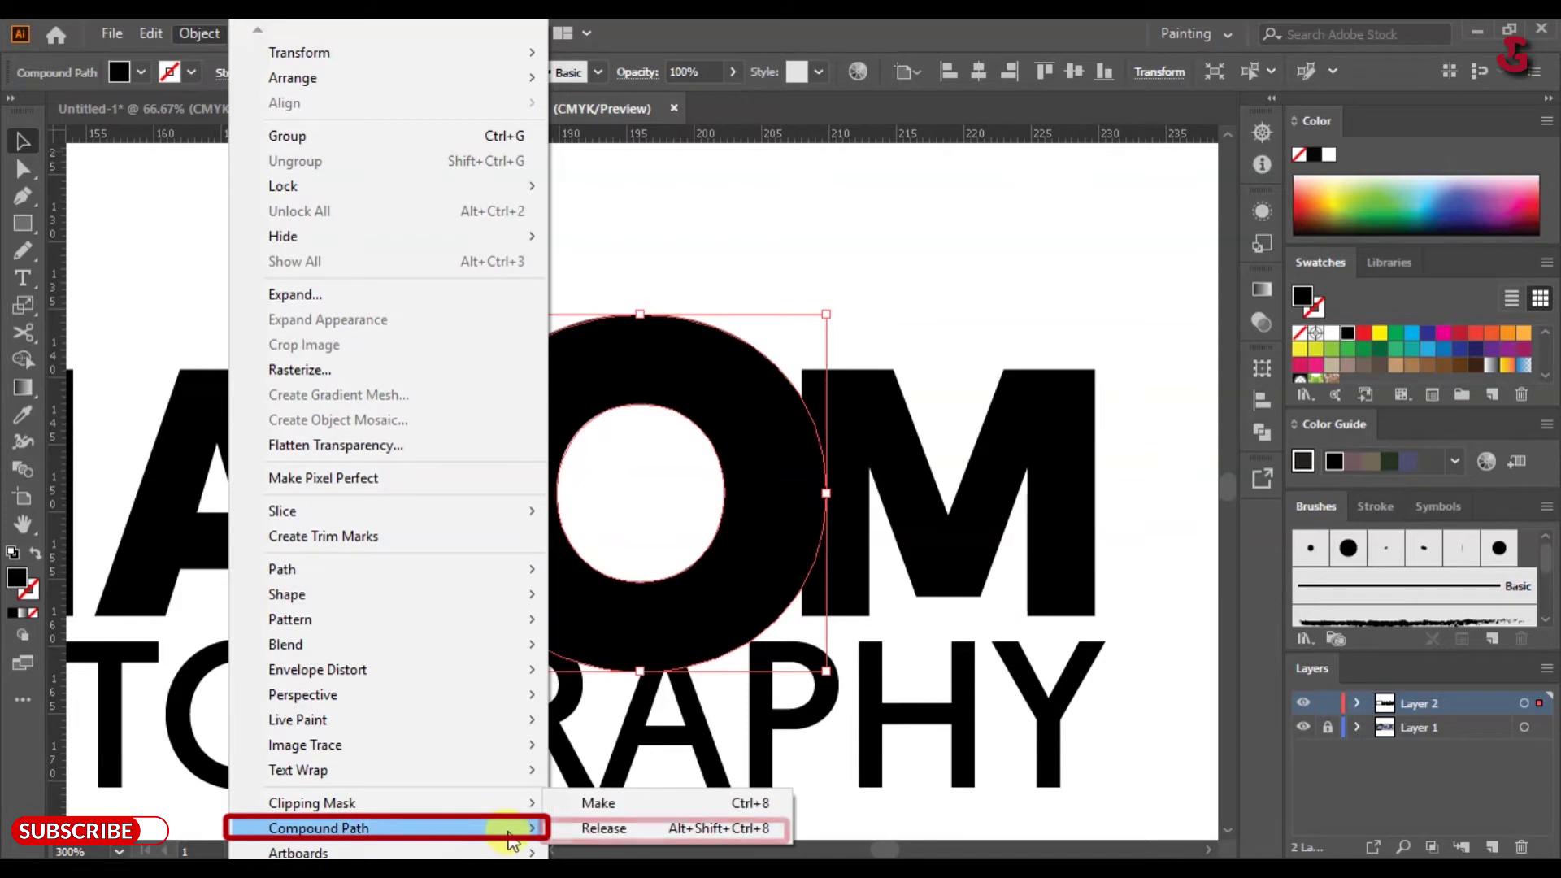
click(587, 828)
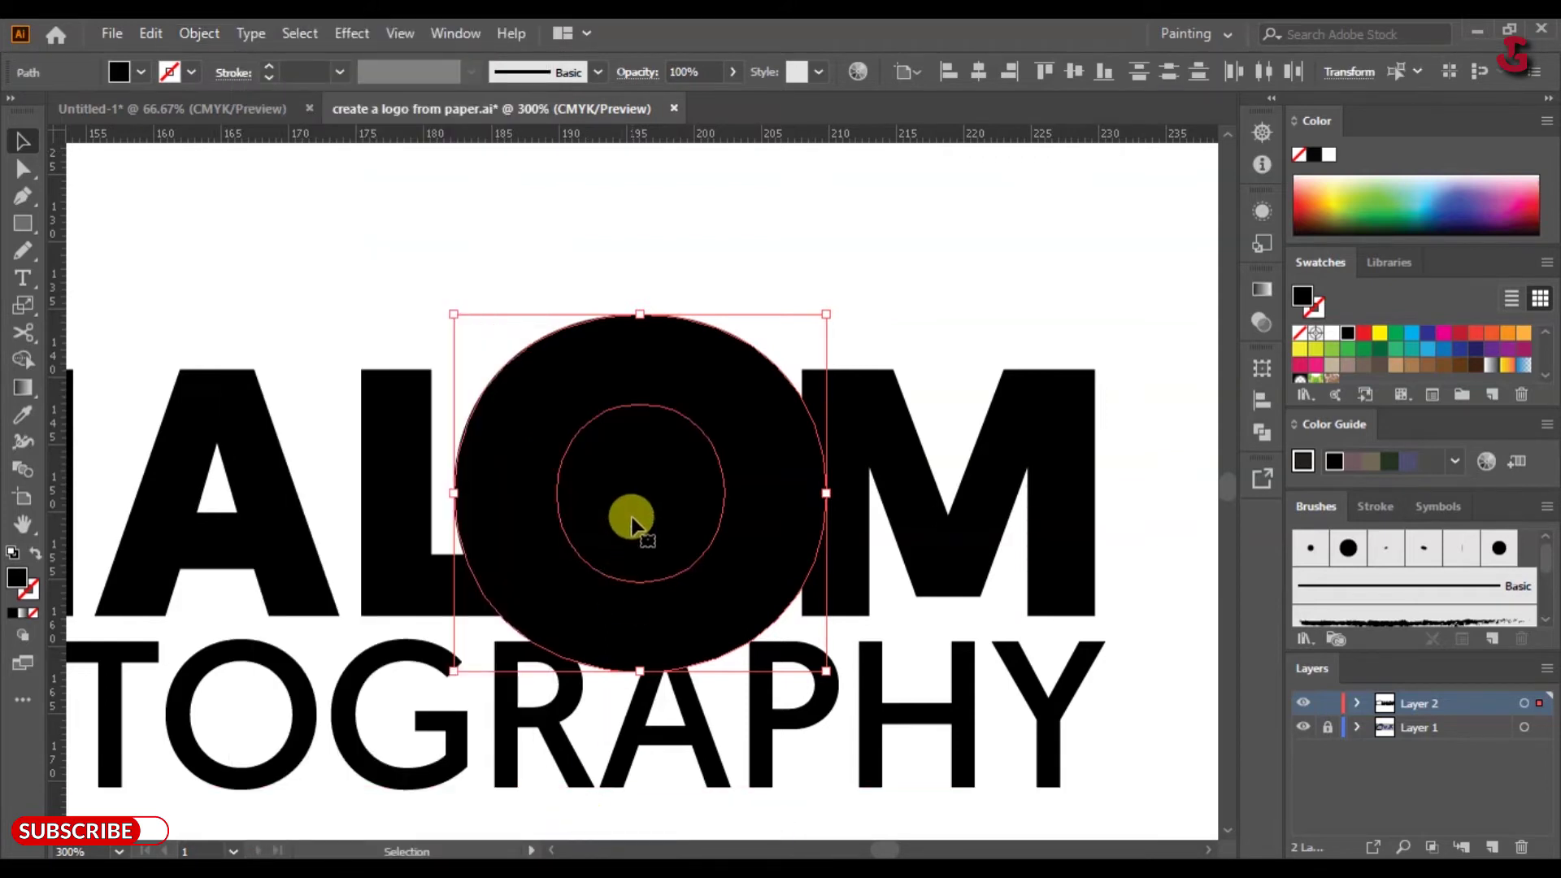
- Fill the O's inner circle with crimson #d30540
click(698, 242)
click(634, 488)
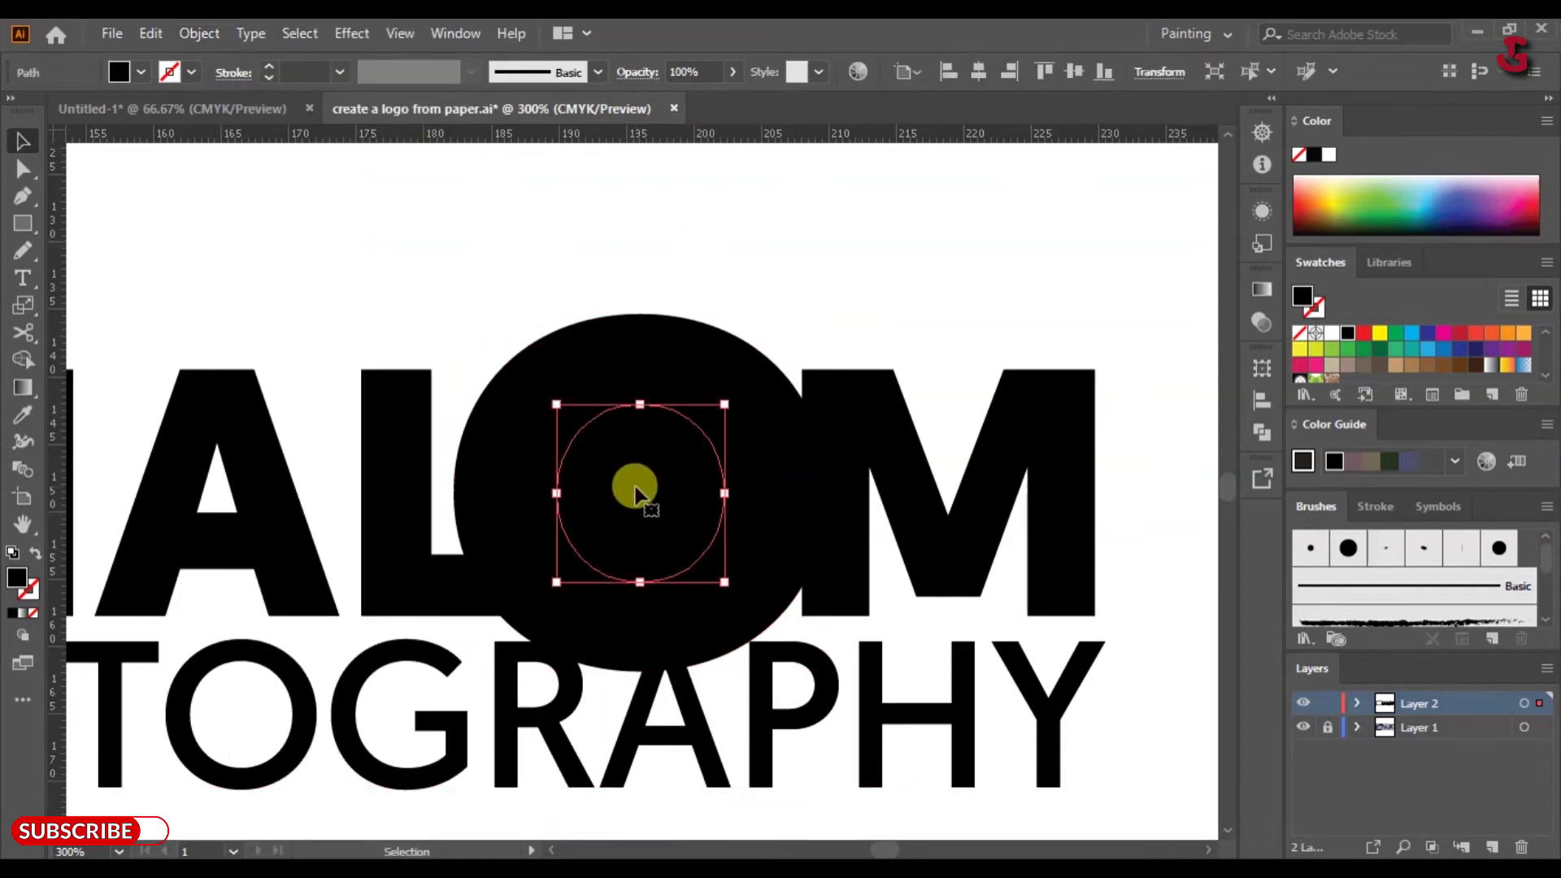
double_click(18, 577)
click(973, 359)
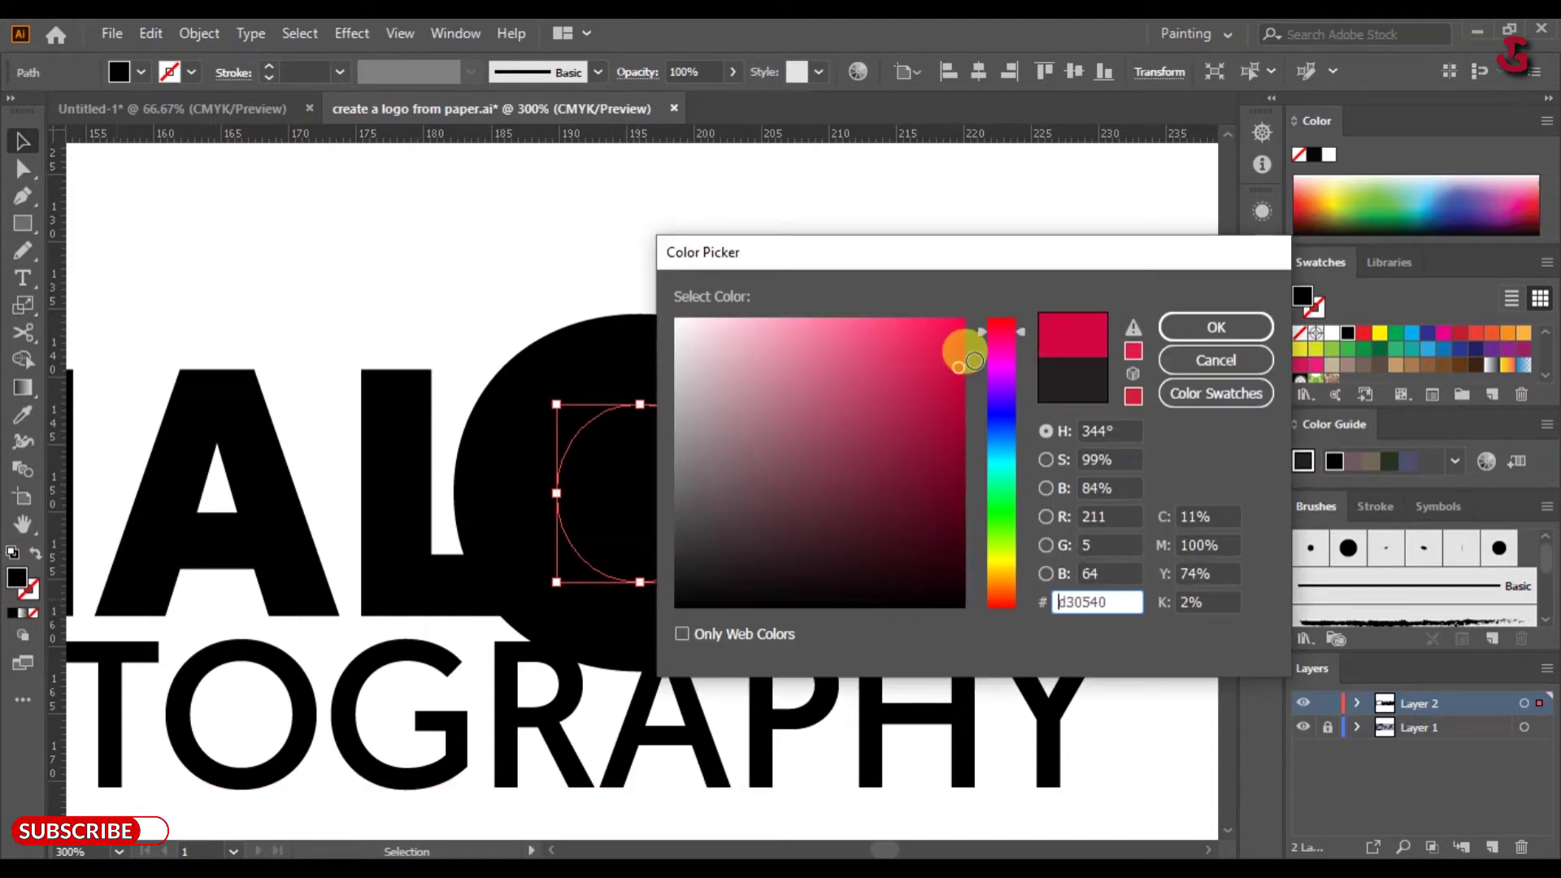
click(1219, 325)
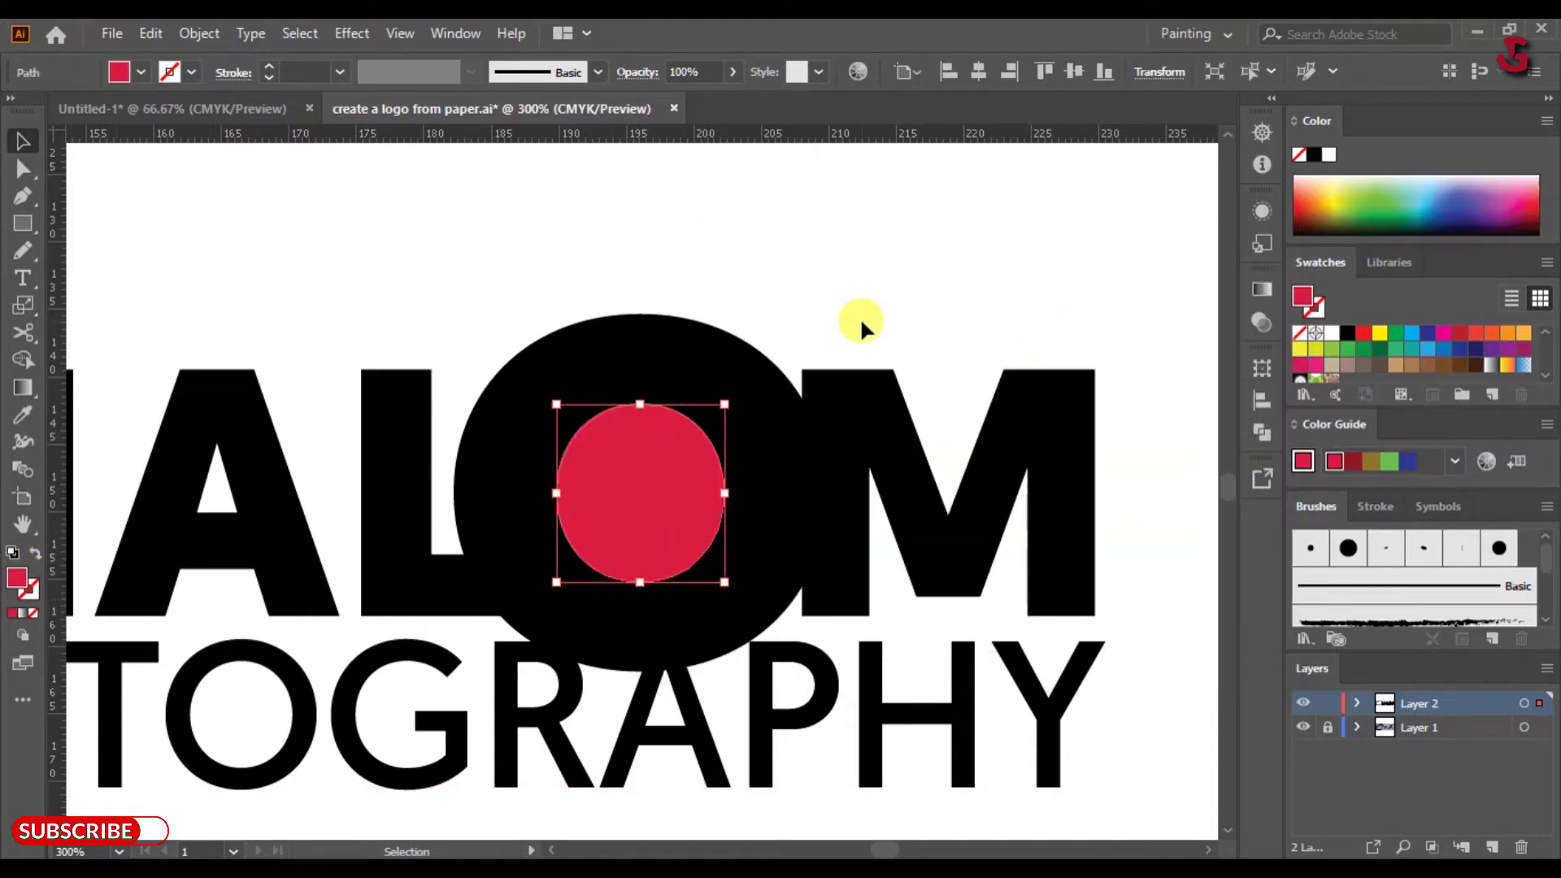
- Select the O's black outer ring together with the M and L for Shape Builder
click(726, 366)
shift+click(899, 457)
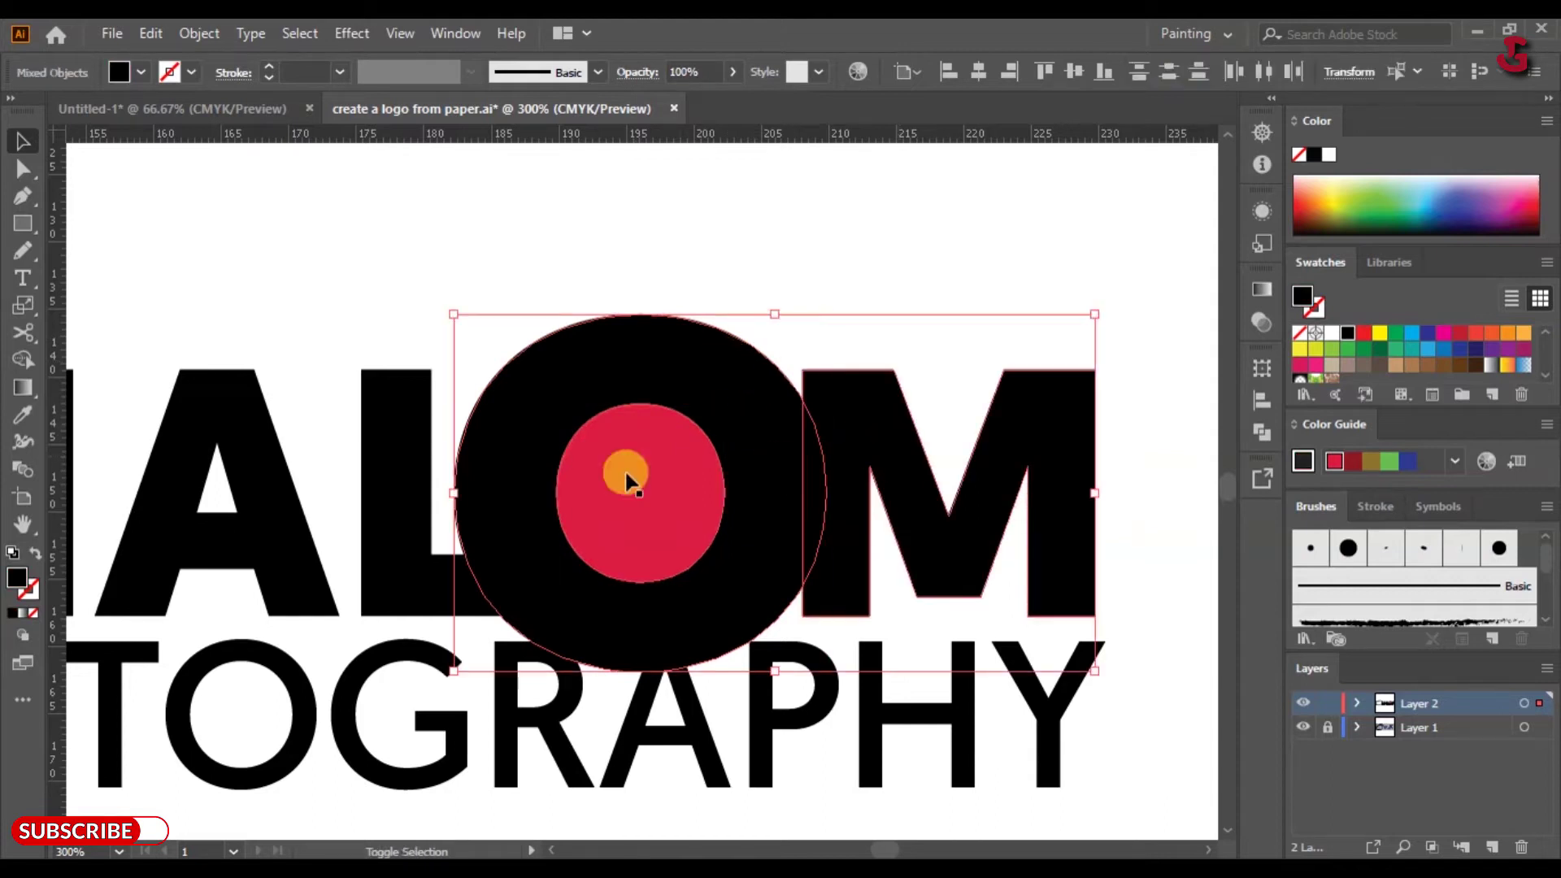
shift+click(404, 512)
click(23, 359)
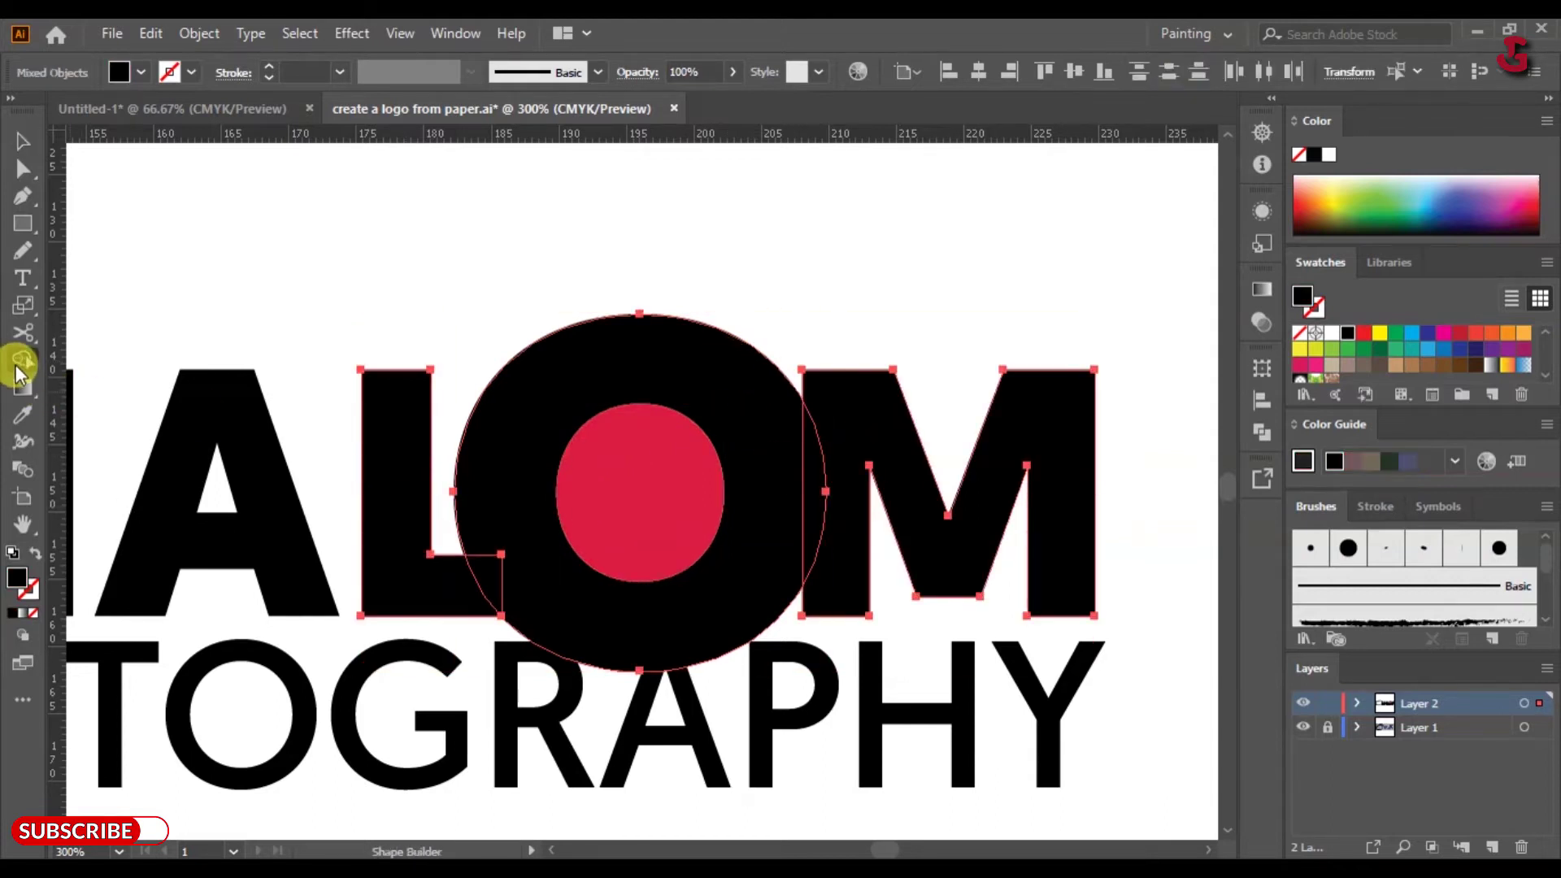
- Delete the O's black ring with Shape Builder and shrink the red circle slightly
alt+click(514, 507)
scroll(488, 472, up, 1)
click(22, 145)
click(22, 169)
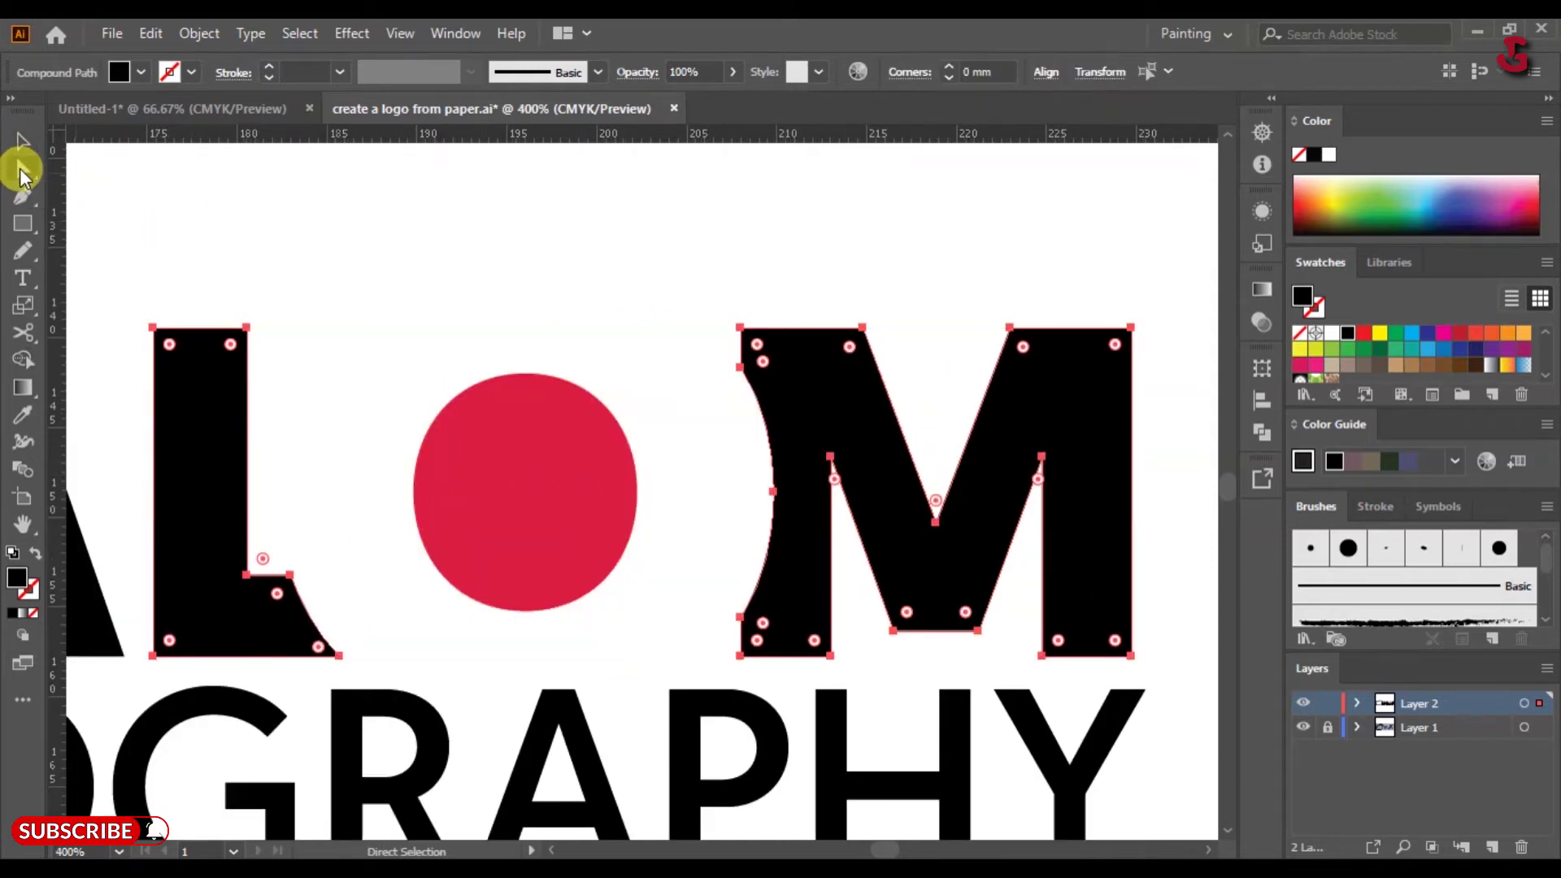
click(21, 143)
click(300, 204)
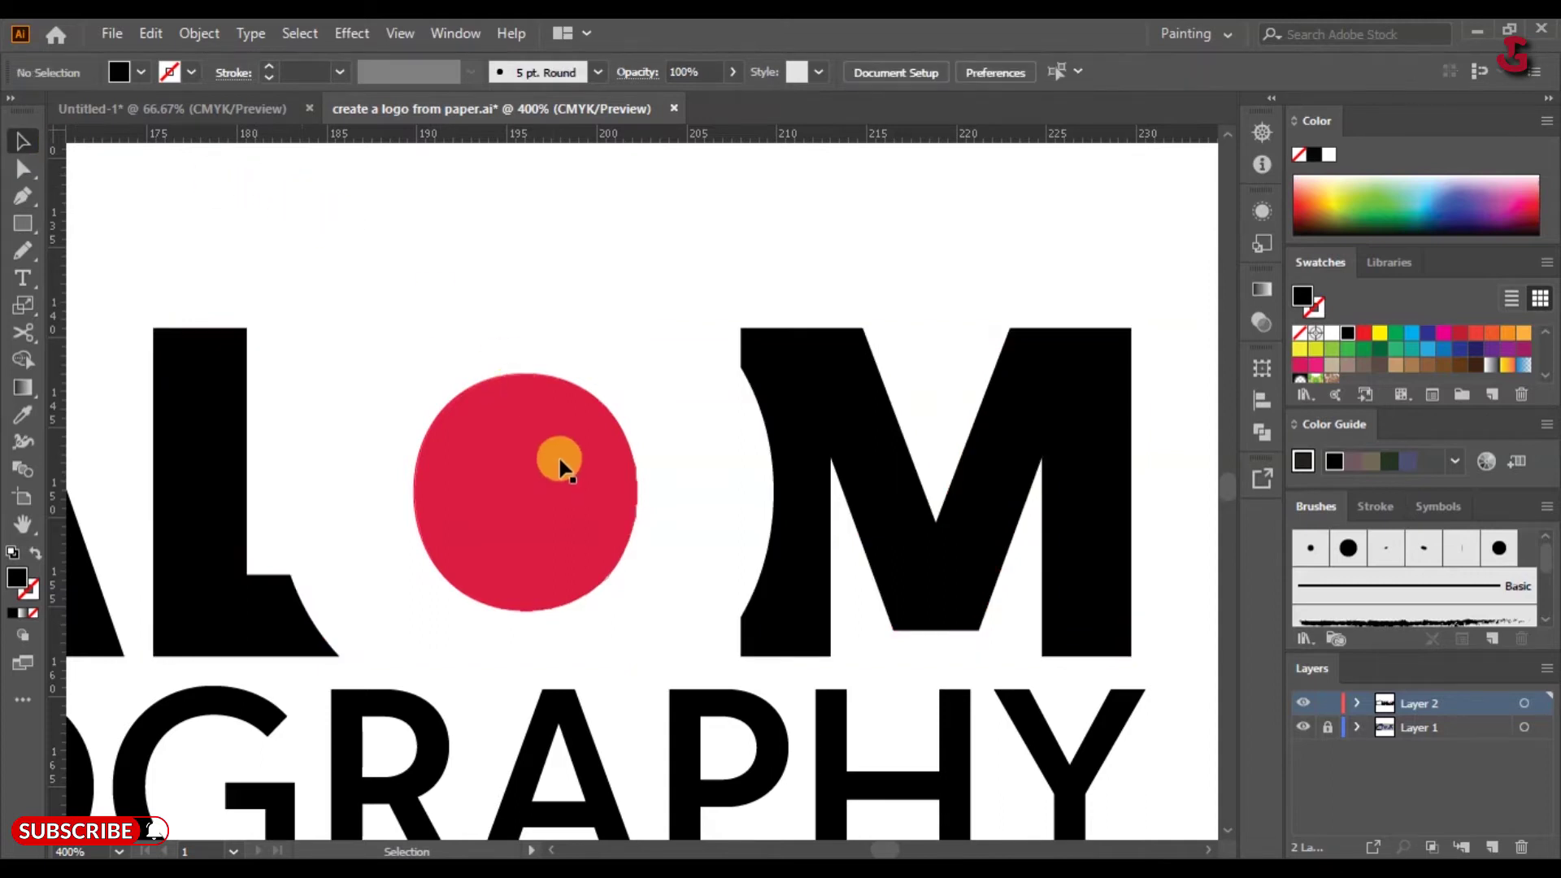
click(540, 436)
drag(641, 373, 620, 392)
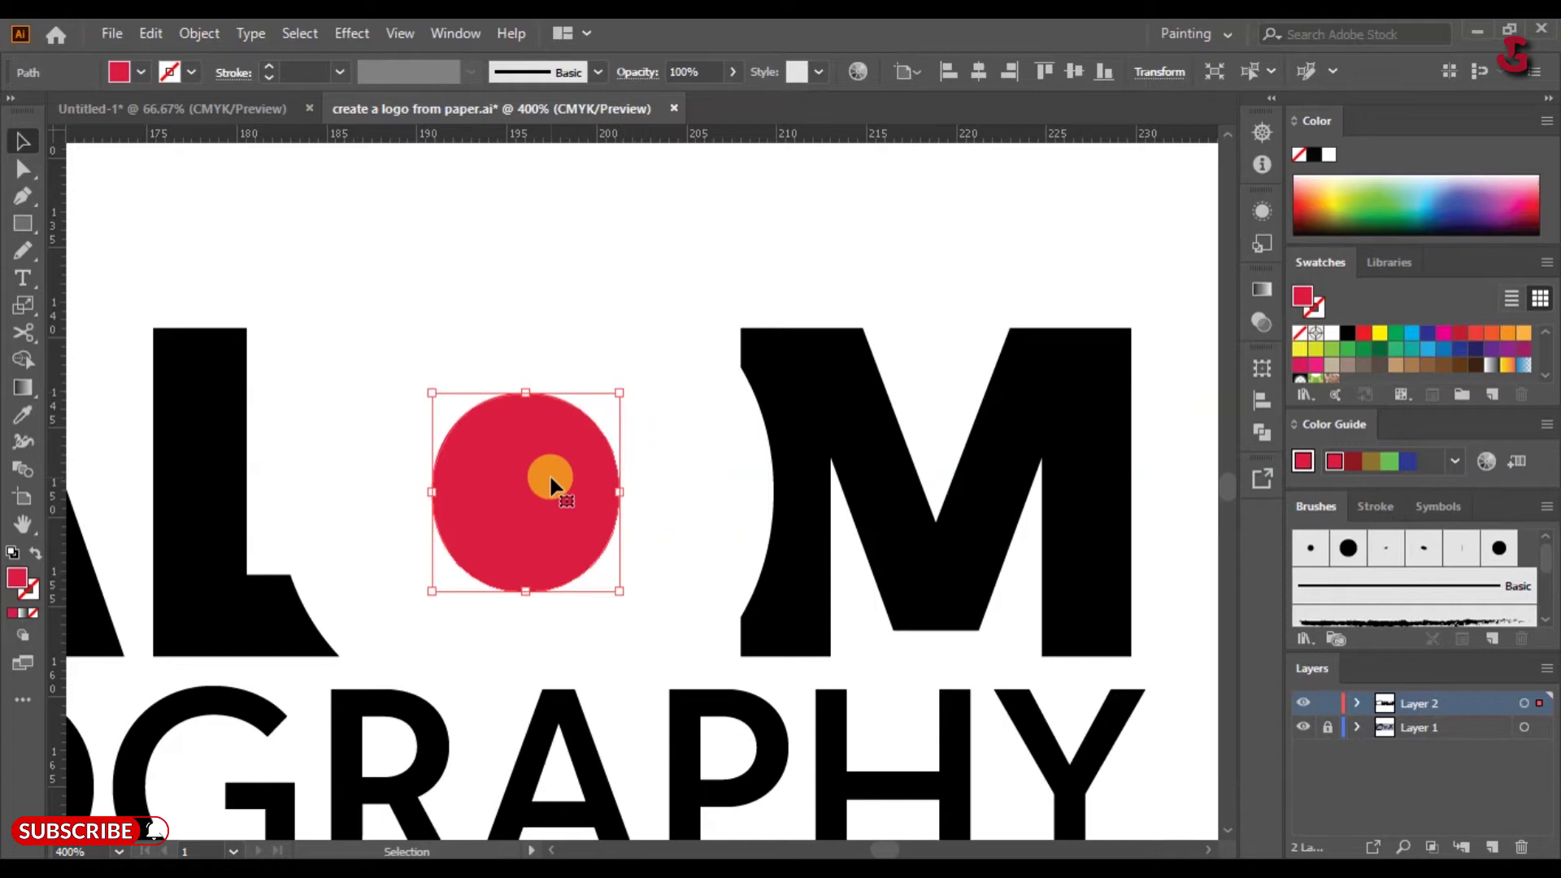
- Paste a copy of the red circle, enlarge it to fill the O, and make it a red outline
click(146, 33)
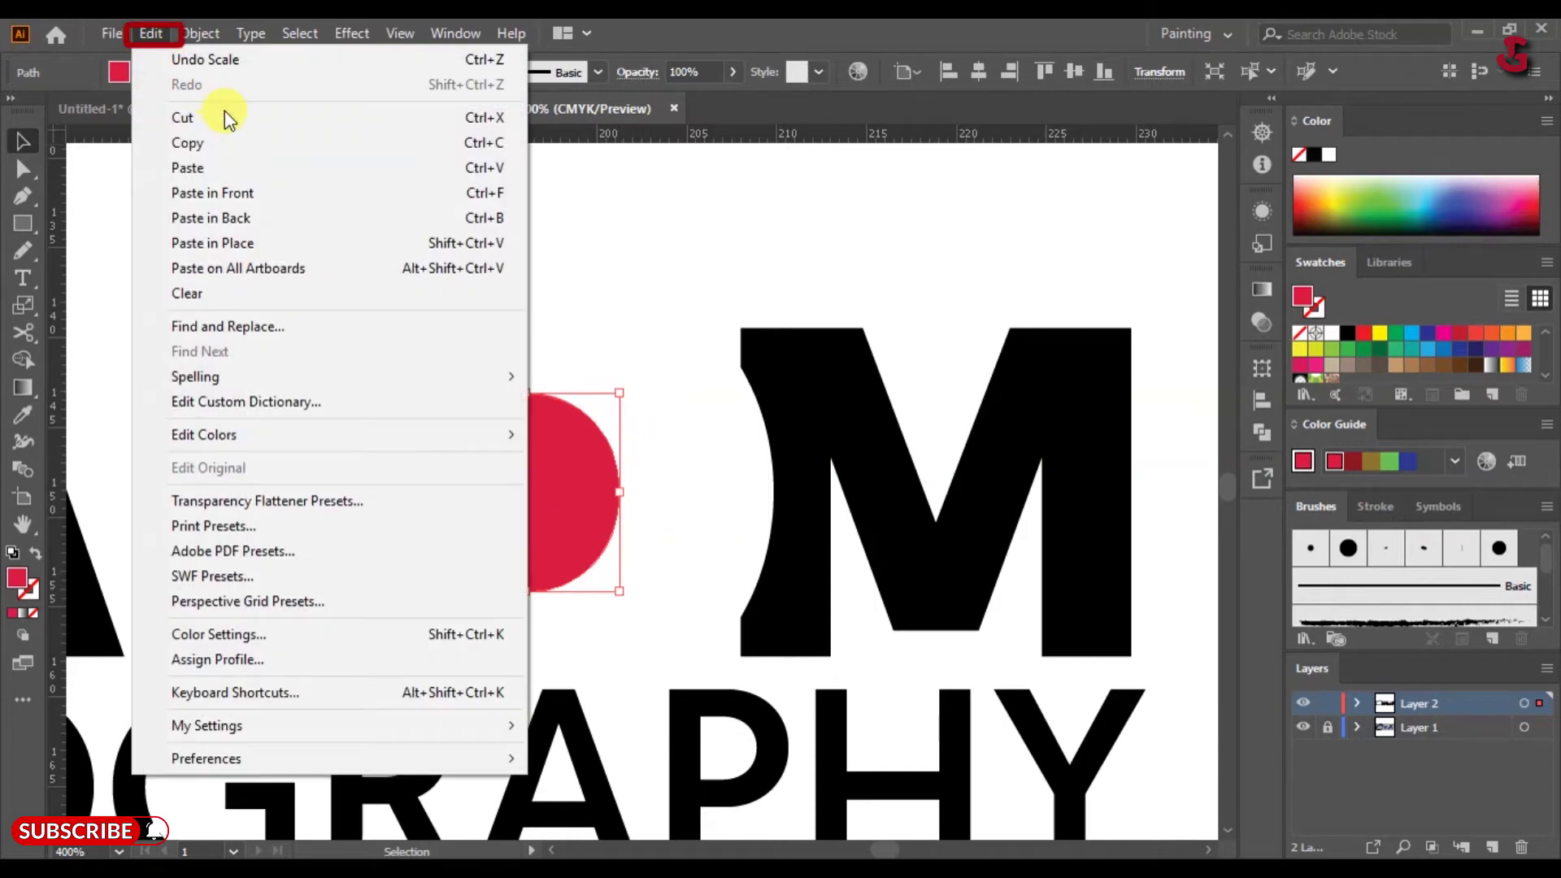
click(244, 143)
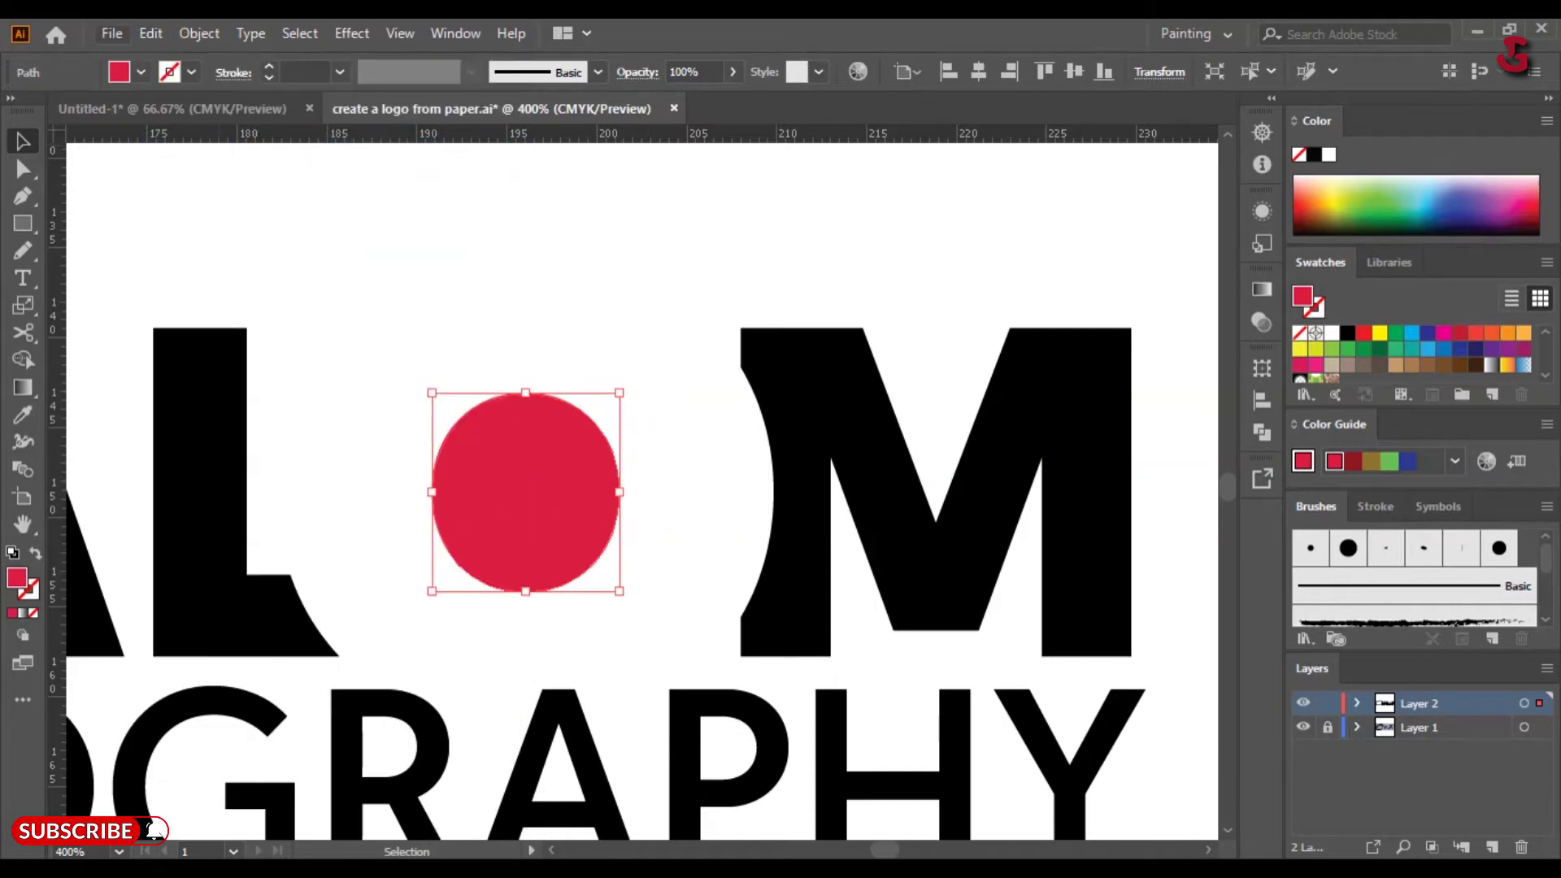
click(150, 31)
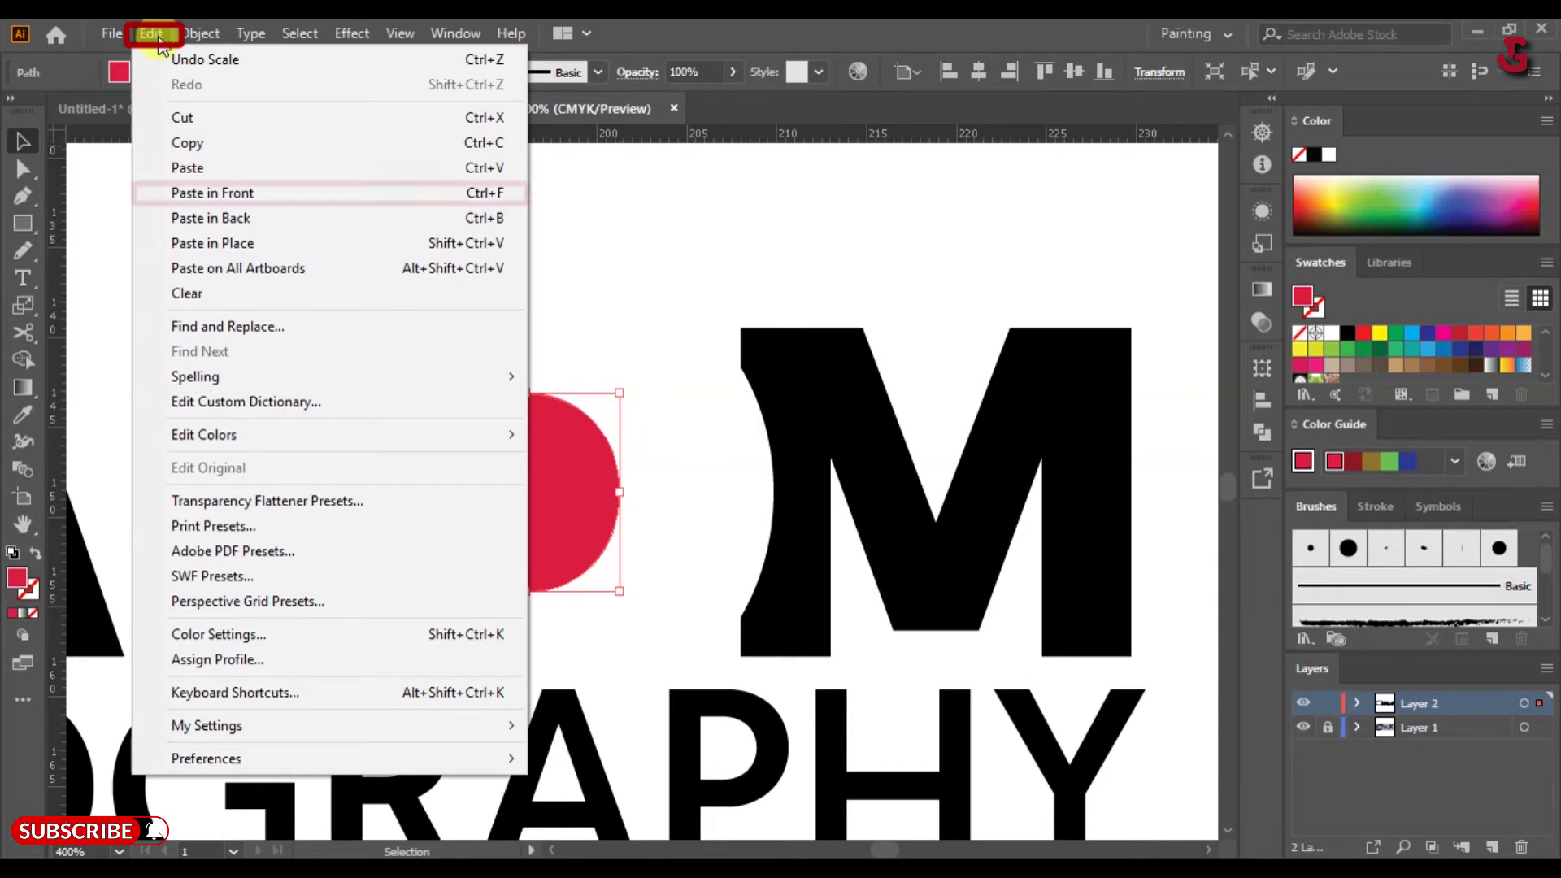
click(240, 195)
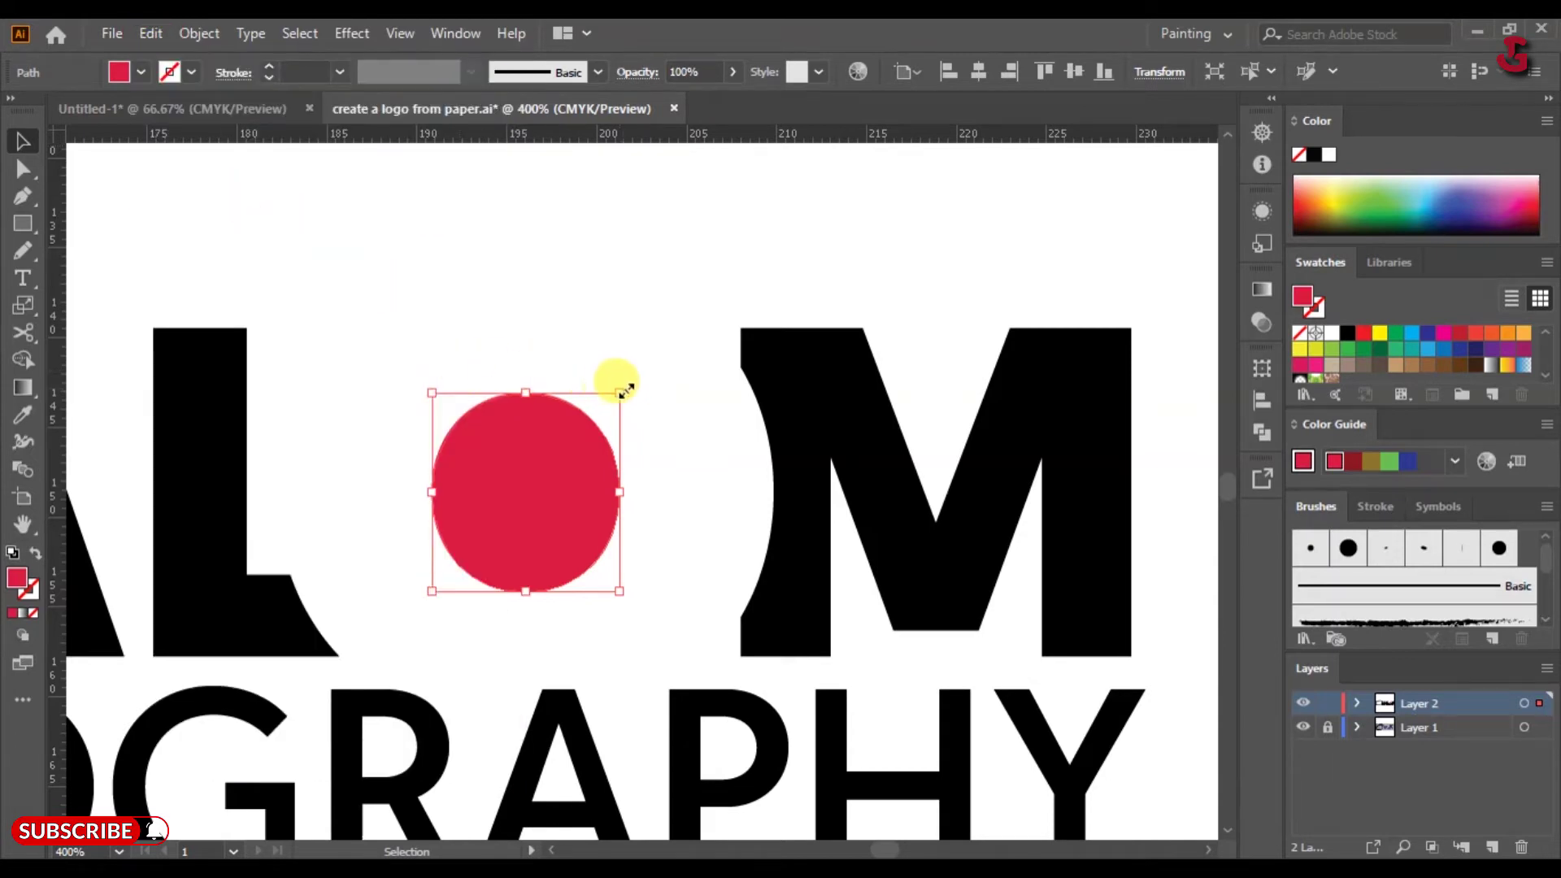
drag(624, 390, 837, 283)
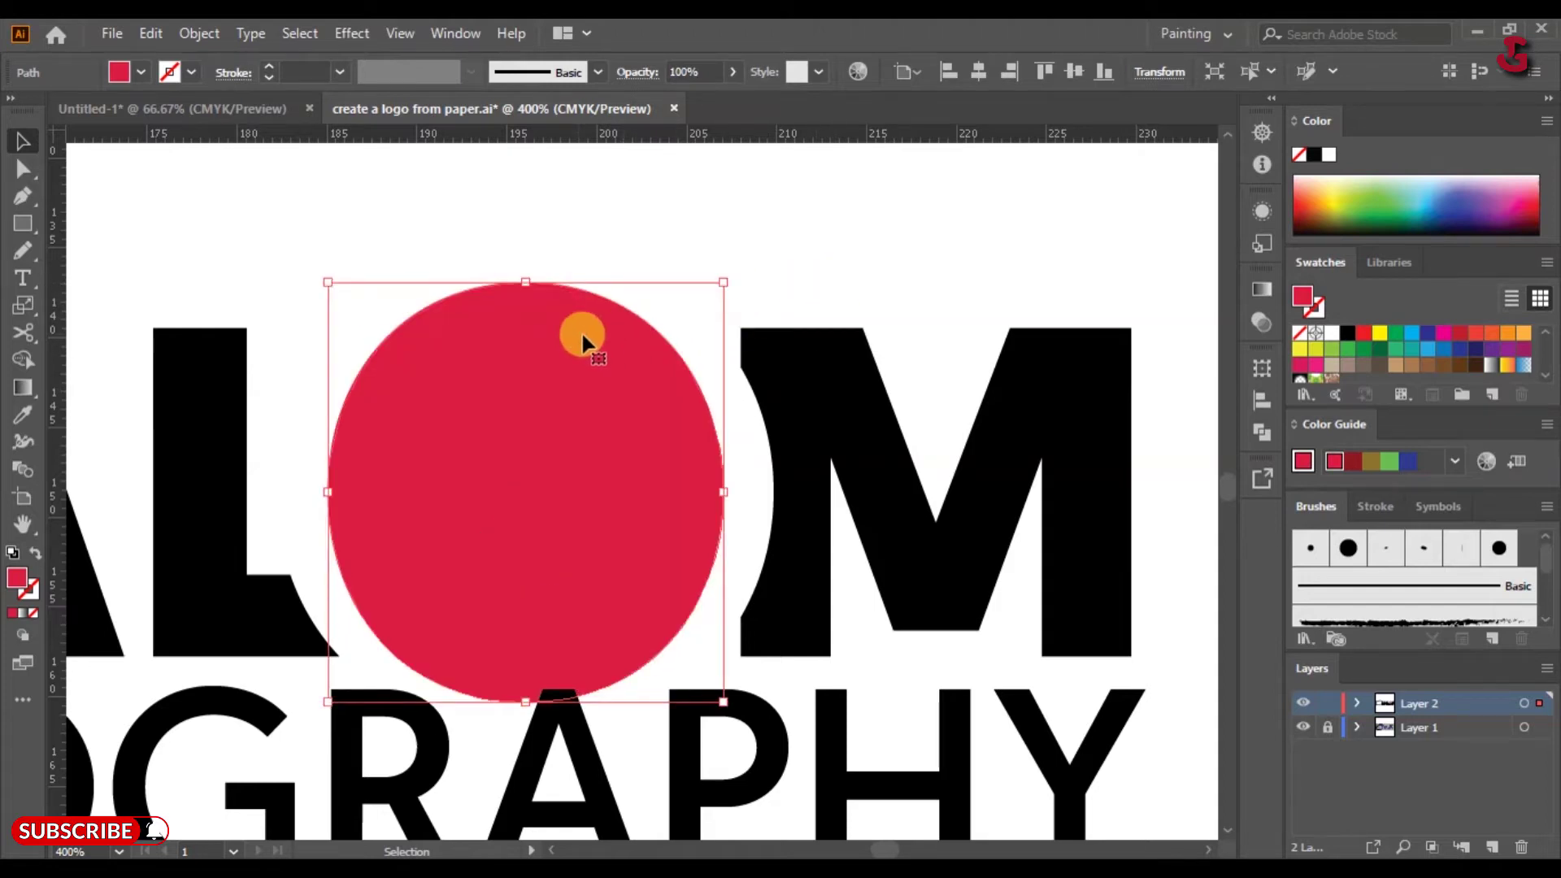
click(34, 553)
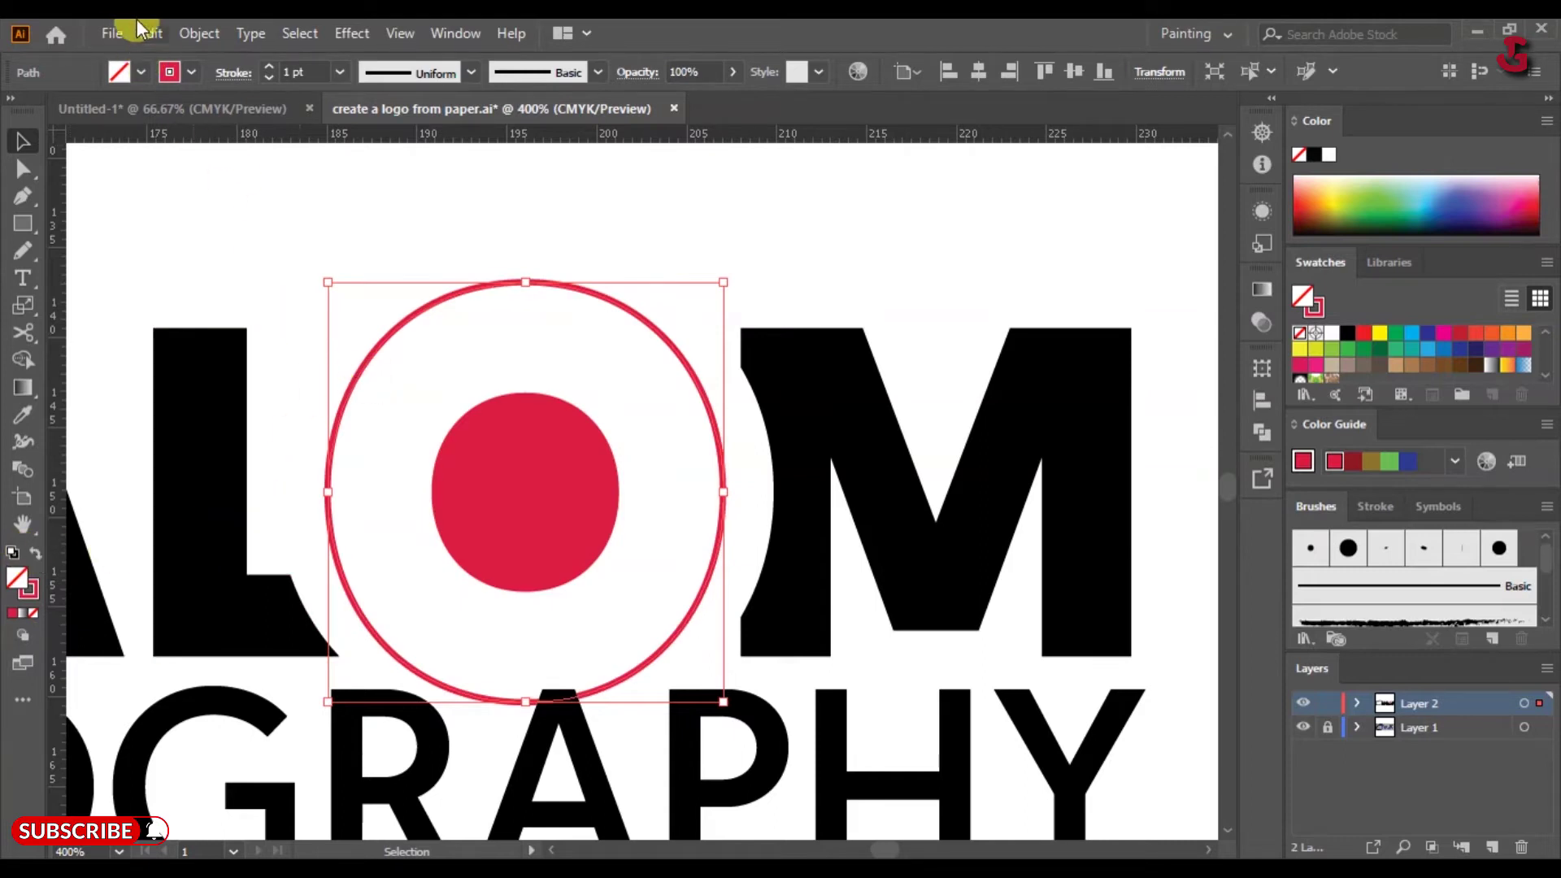
- Paste a smaller copy of the outlined circle inside it and give both a solid red fill
click(154, 36)
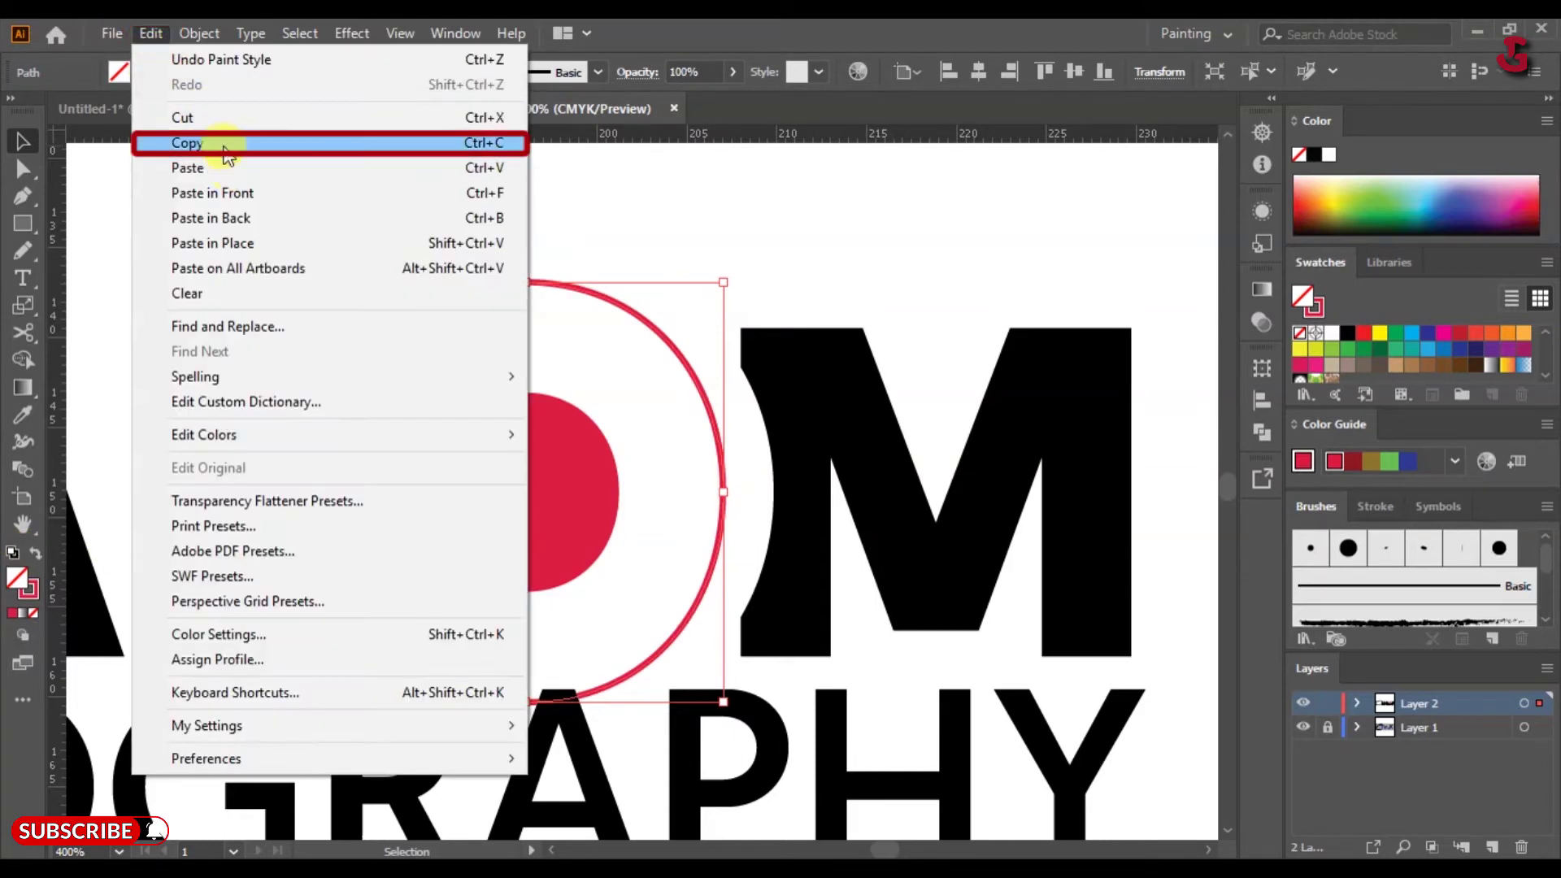
click(228, 154)
click(149, 34)
click(209, 188)
drag(722, 282, 677, 315)
shift+click(613, 319)
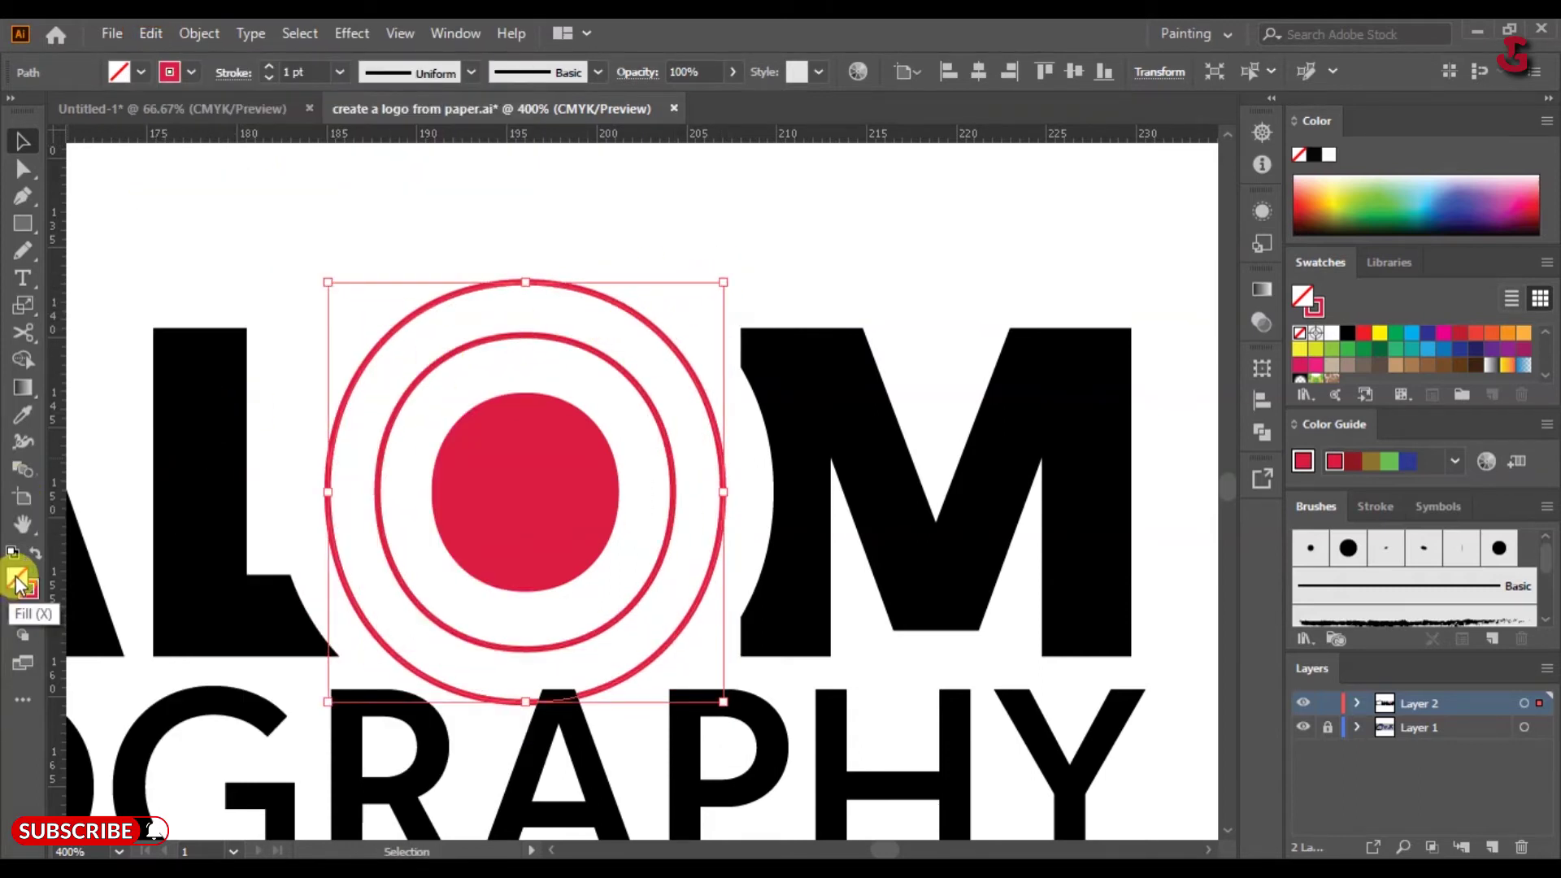
click(35, 553)
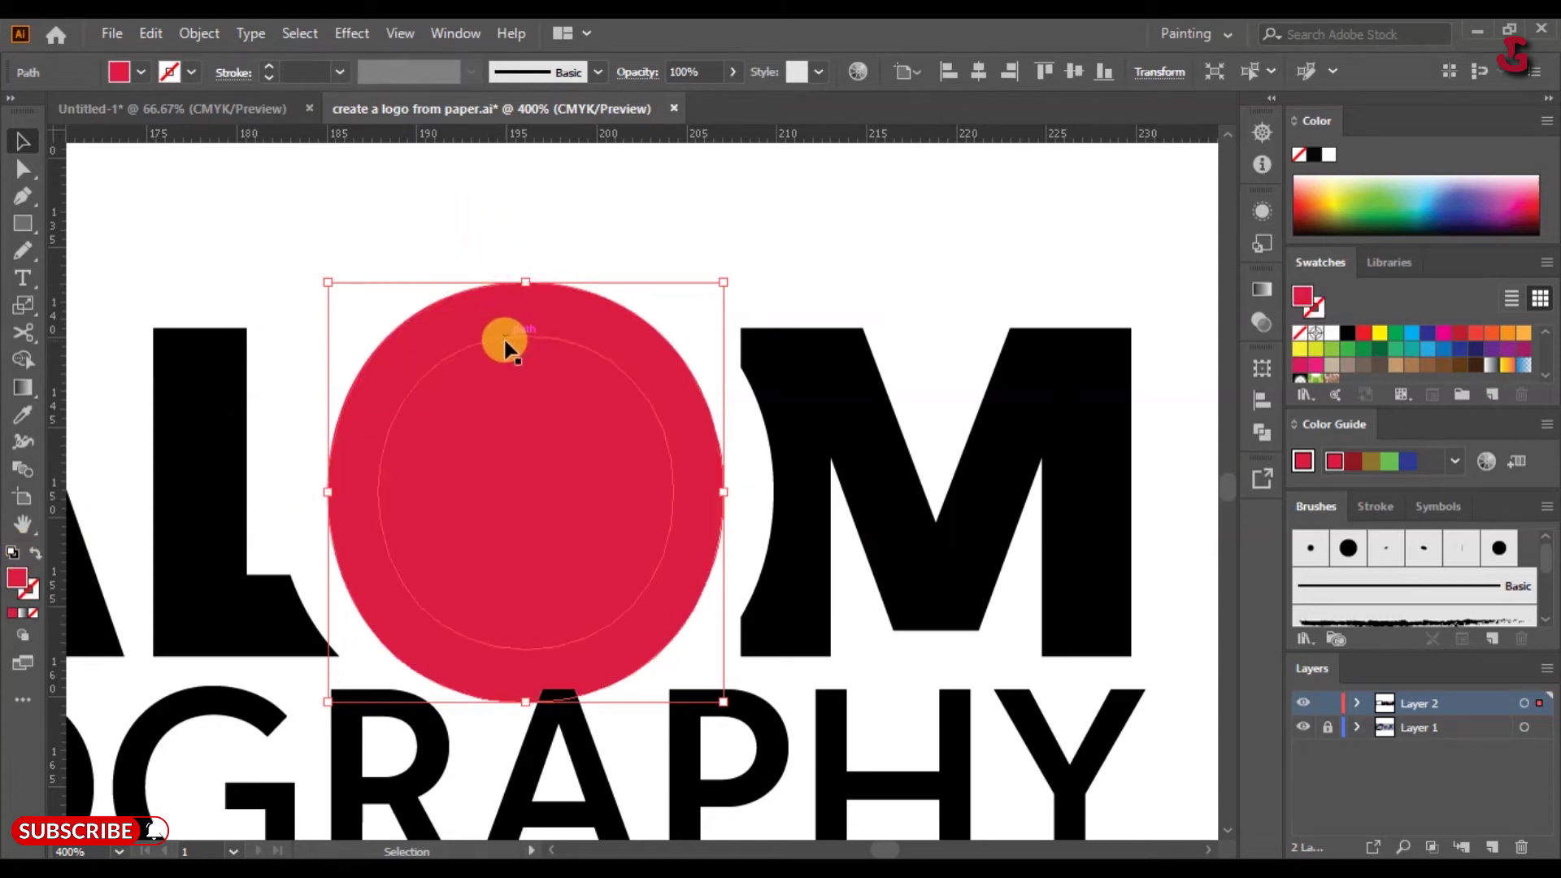
- Carve the gap between ring and dot with Shape Builder, then shrink both to fit the O
click(525, 333)
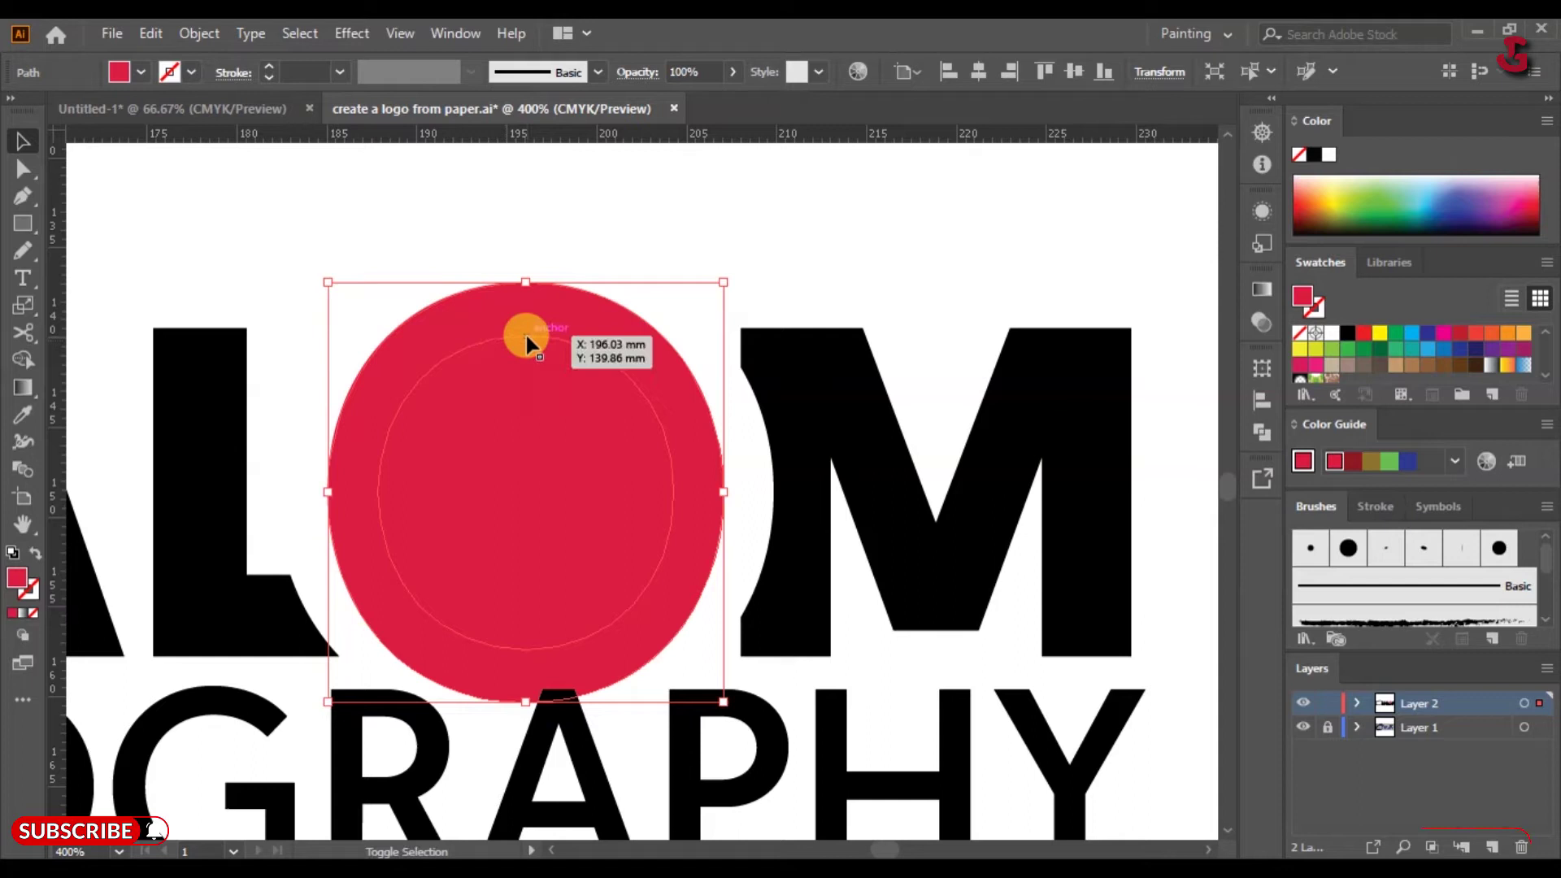
click(21, 359)
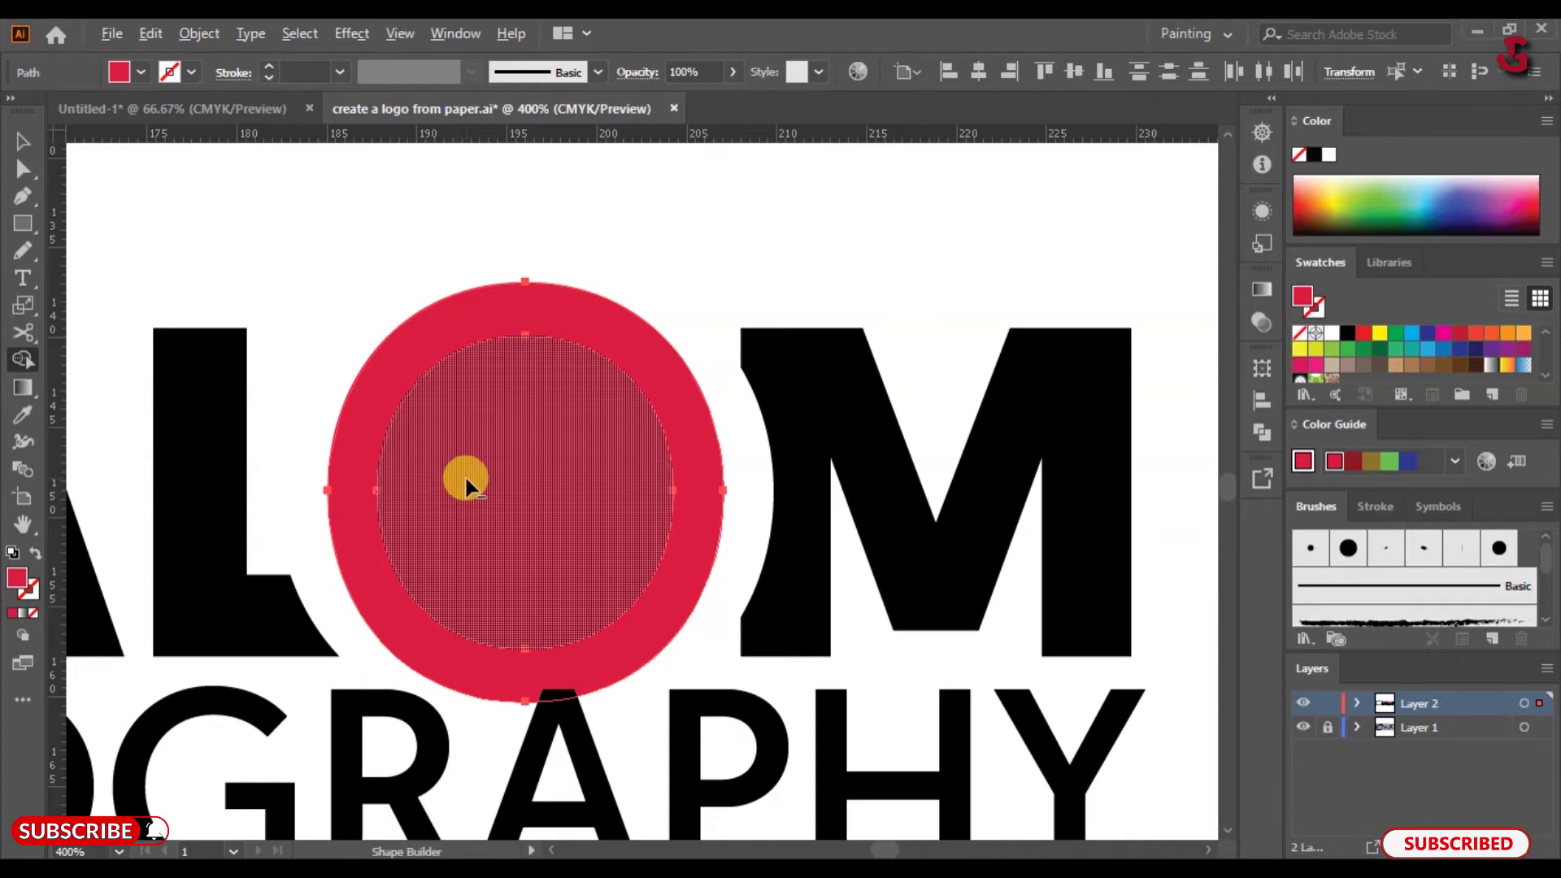
click(466, 484)
click(23, 141)
click(569, 520)
click(687, 407)
drag(722, 285, 704, 303)
click(574, 446)
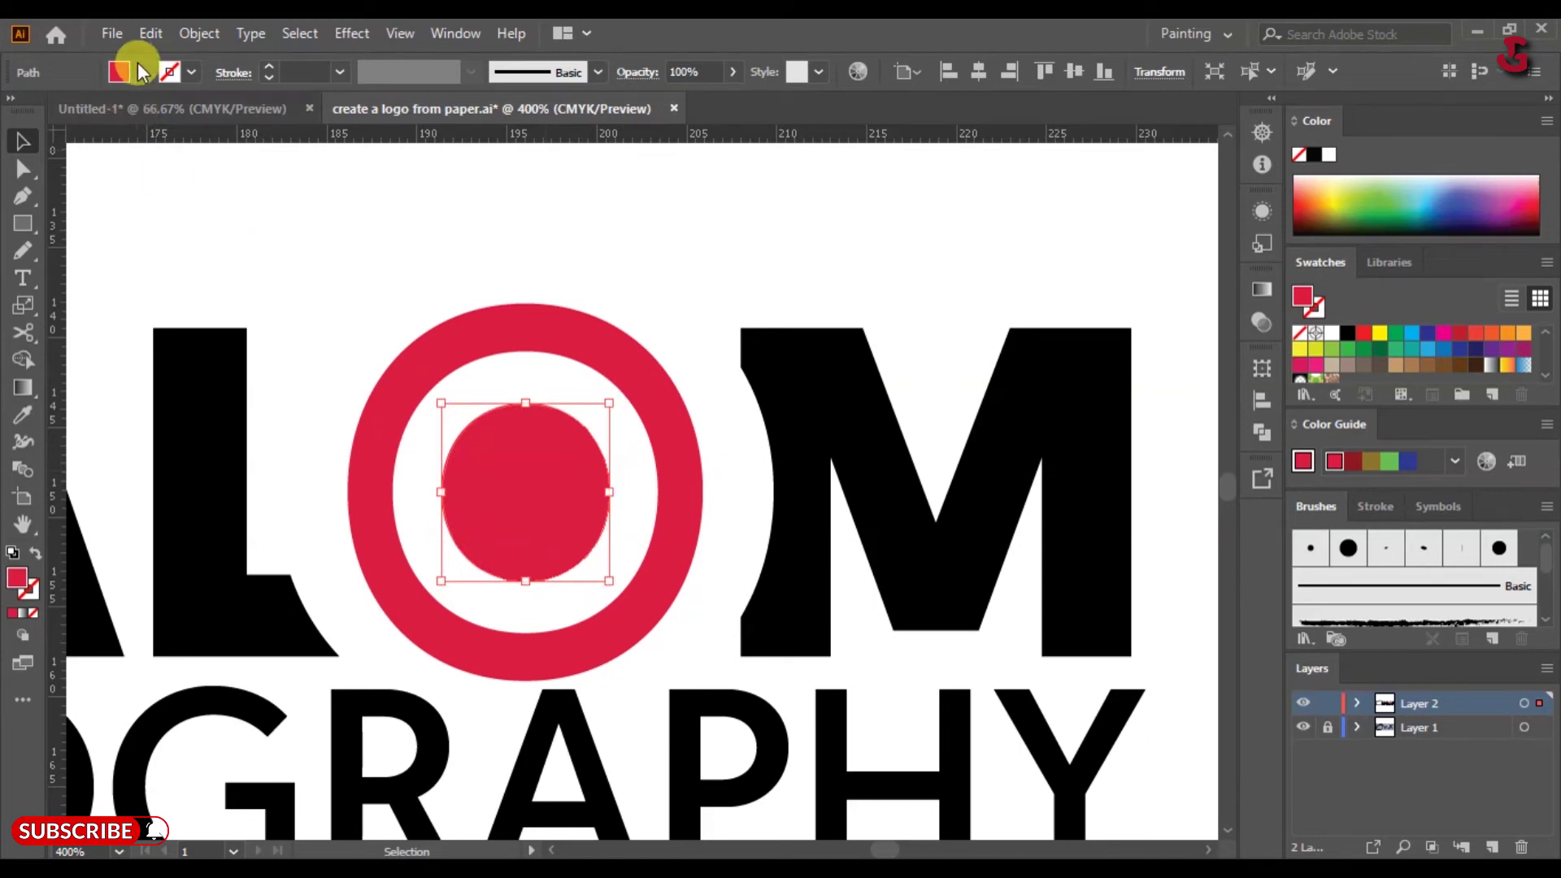
- Paste a copy of the red dot, fill it white (ffffff), and shrink it to a small highlight
click(151, 34)
click(189, 142)
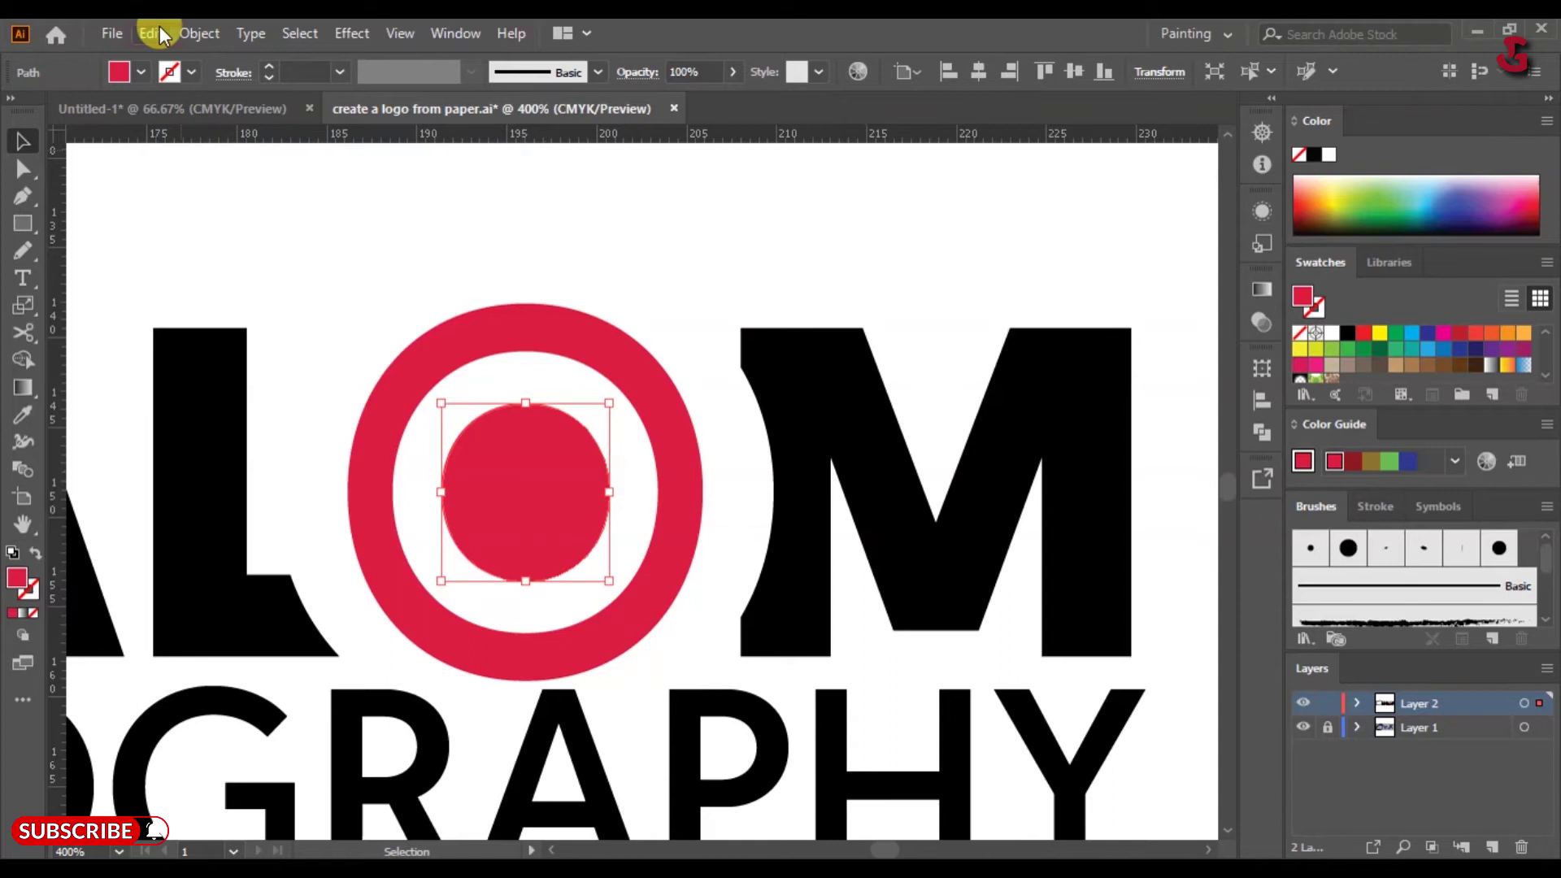
click(160, 35)
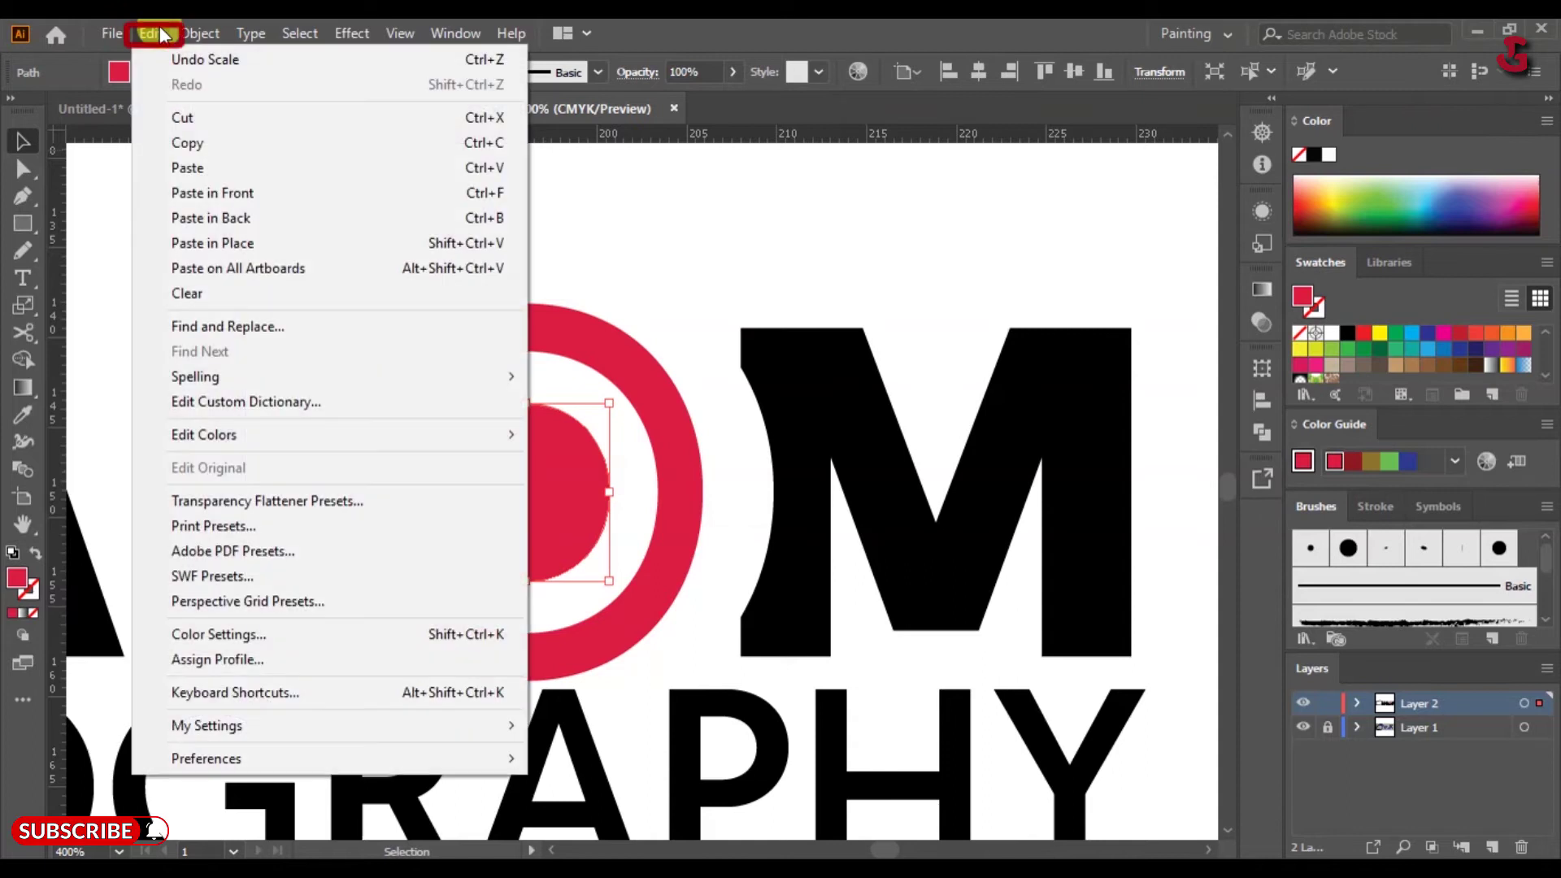
click(246, 195)
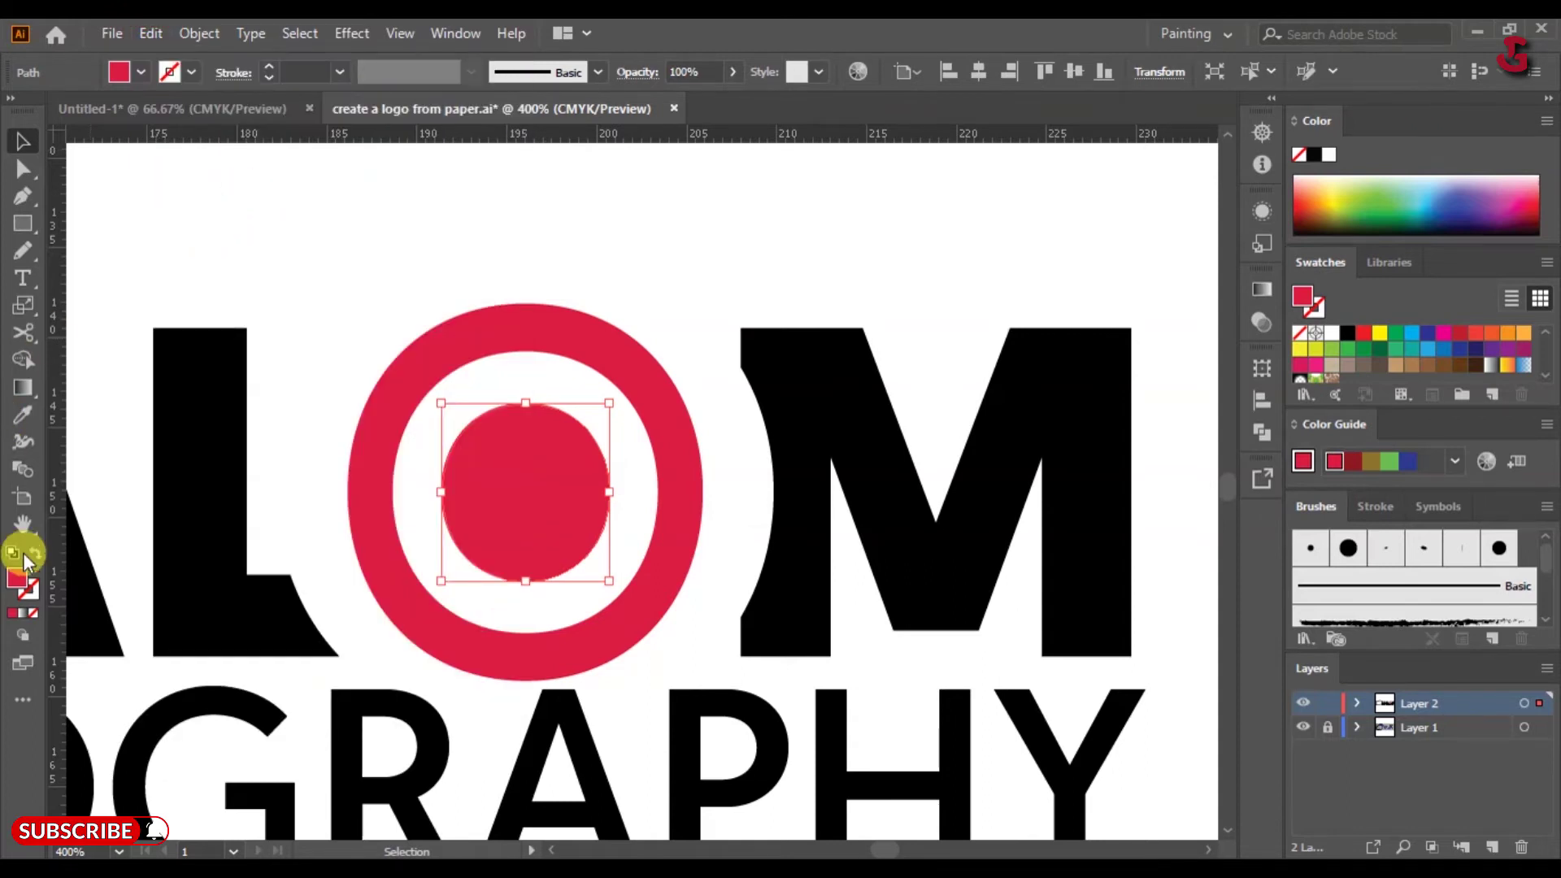
double_click(18, 580)
text(ffffff)
click(1168, 325)
drag(608, 403, 532, 516)
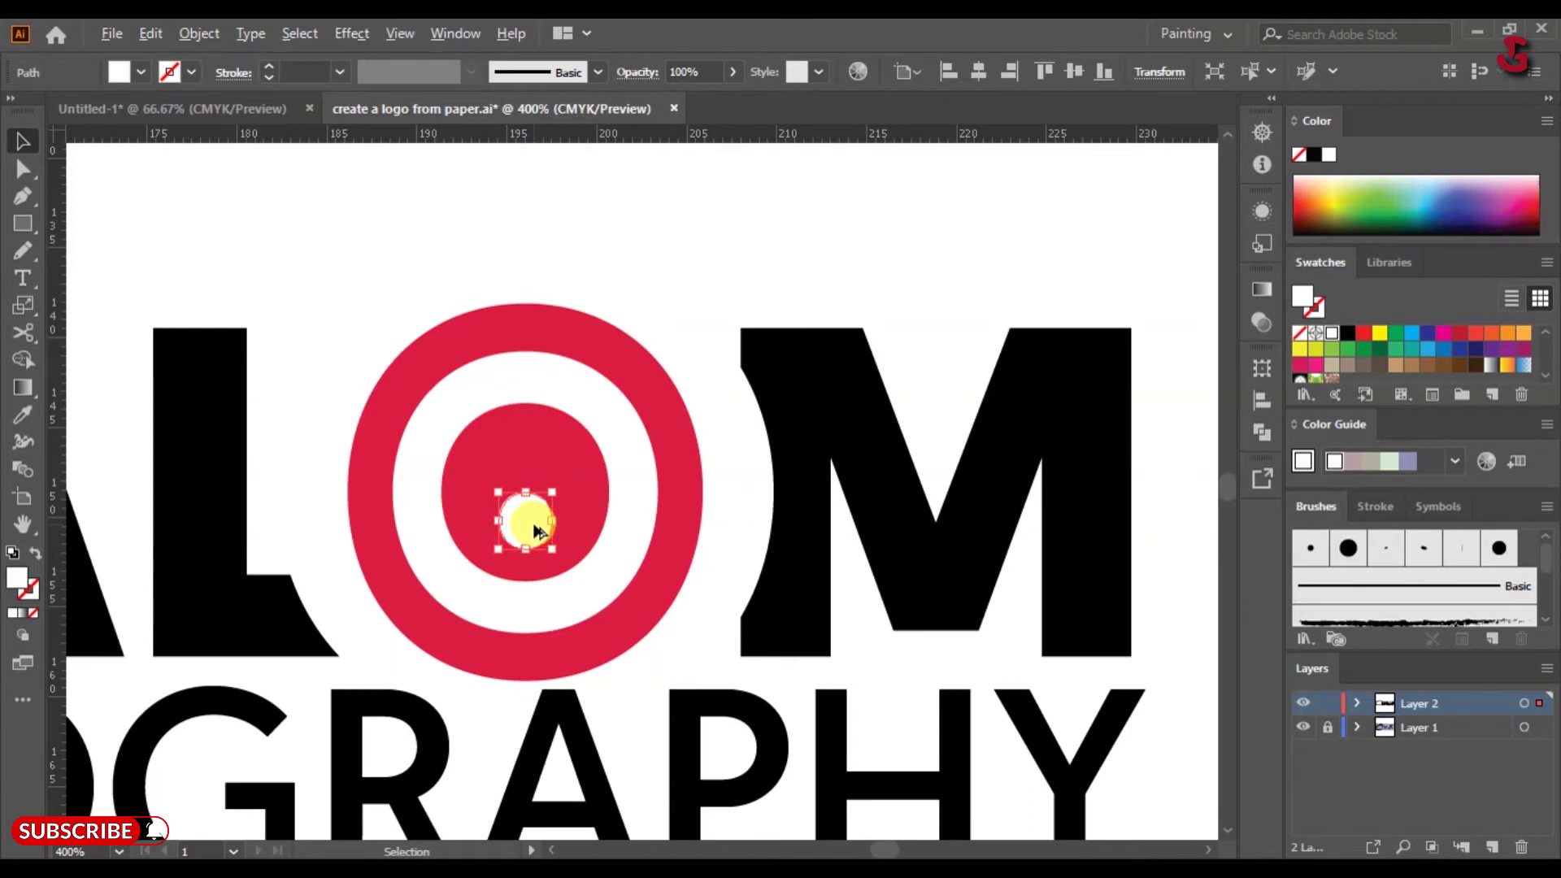
- Duplicate the white circle to the upper right and punch both out of the red dot with Shape Builder
drag(536, 531, 642, 386)
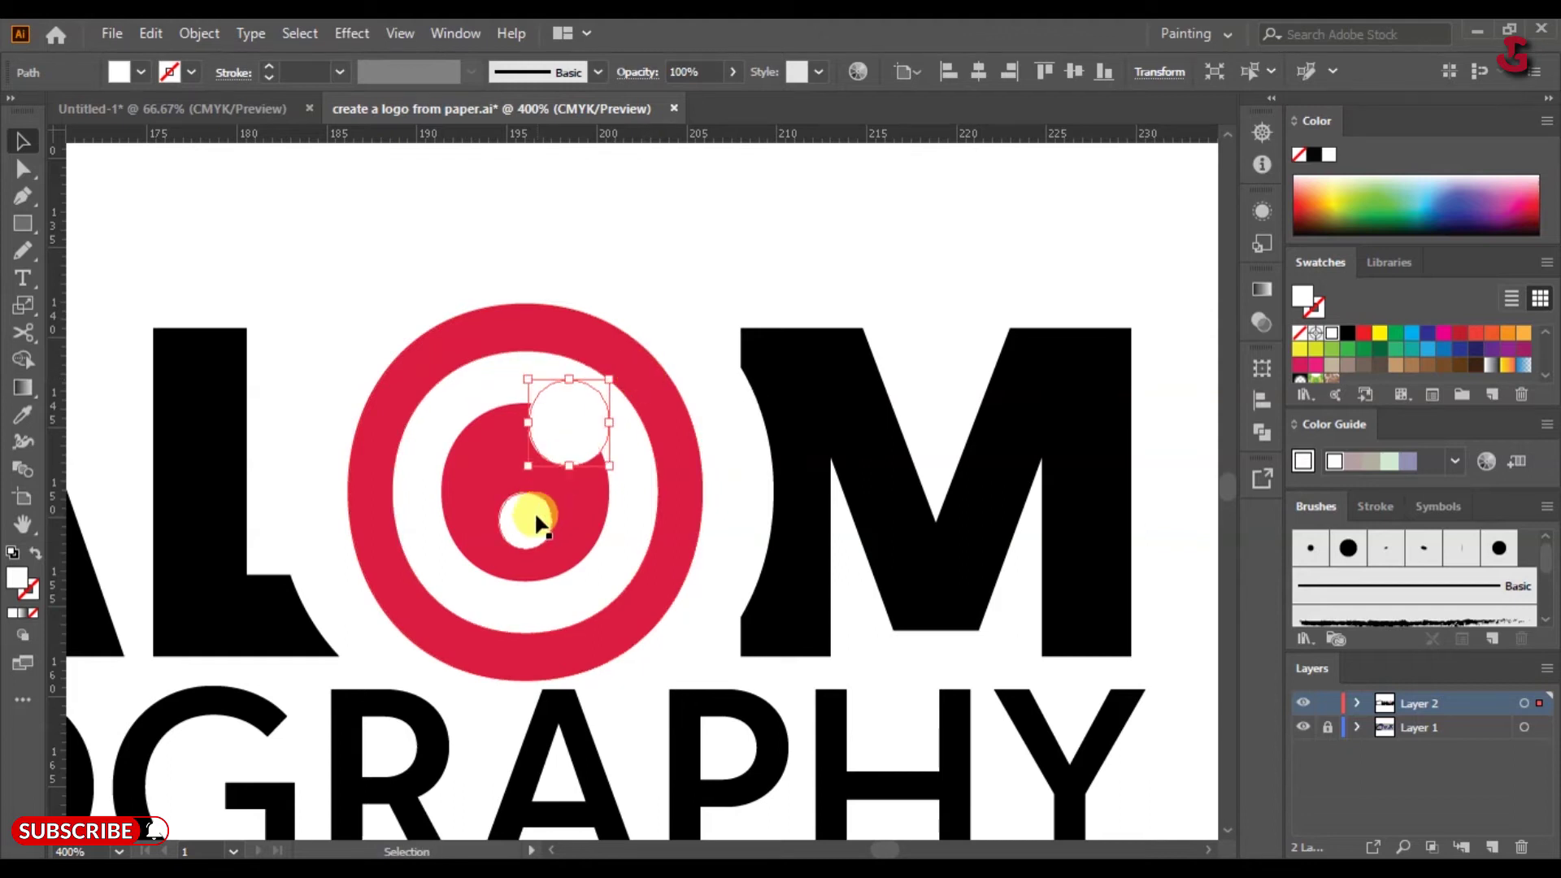
shift+click(582, 497)
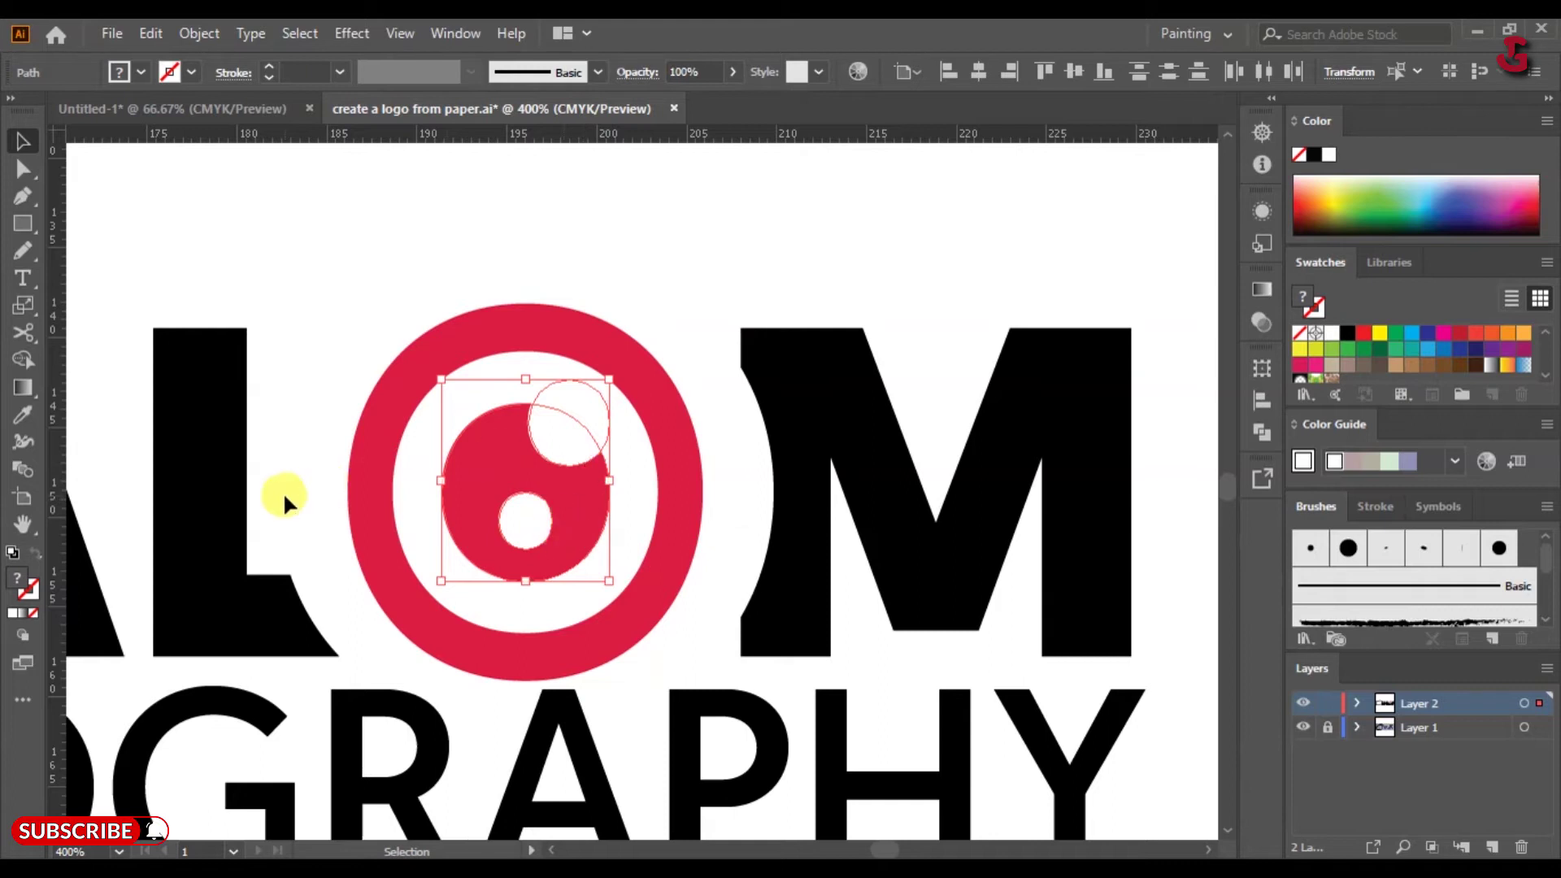
click(28, 358)
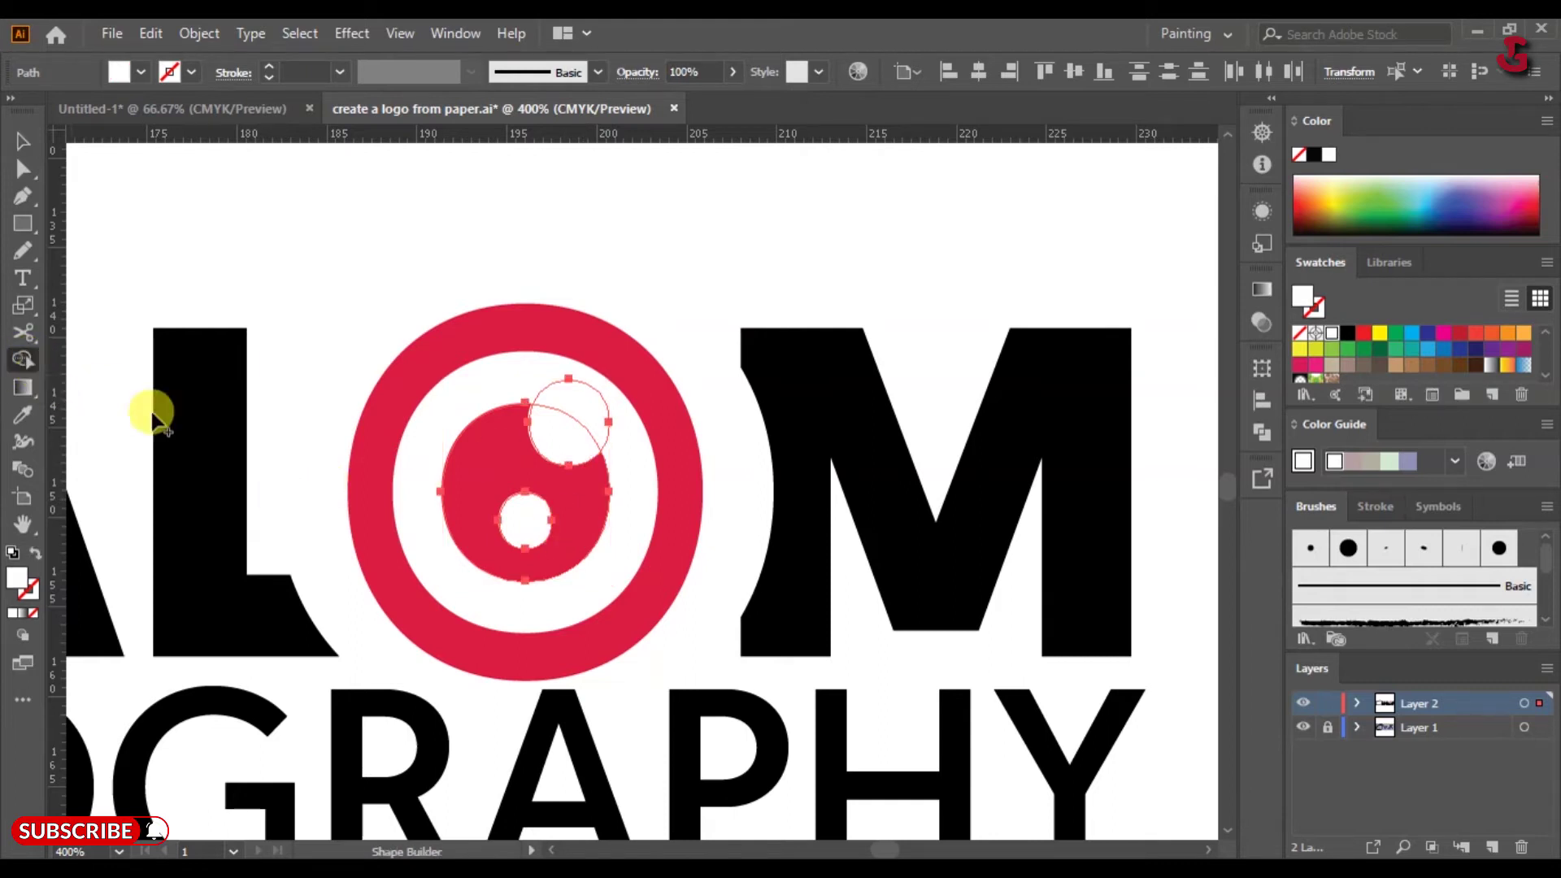
click(524, 522)
alt+click(574, 431)
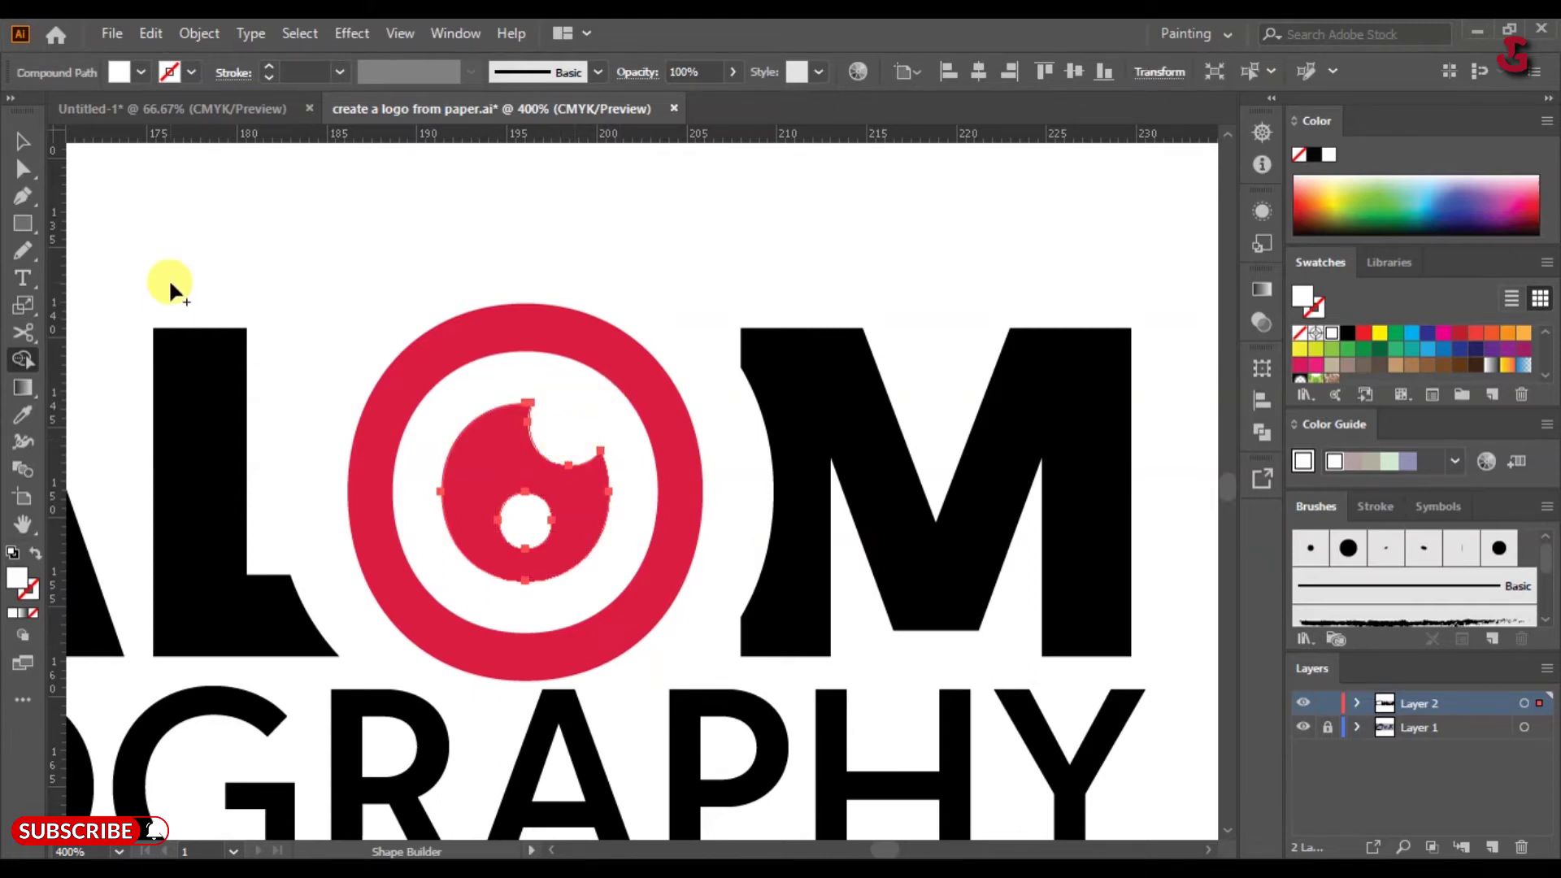
click(21, 142)
click(310, 319)
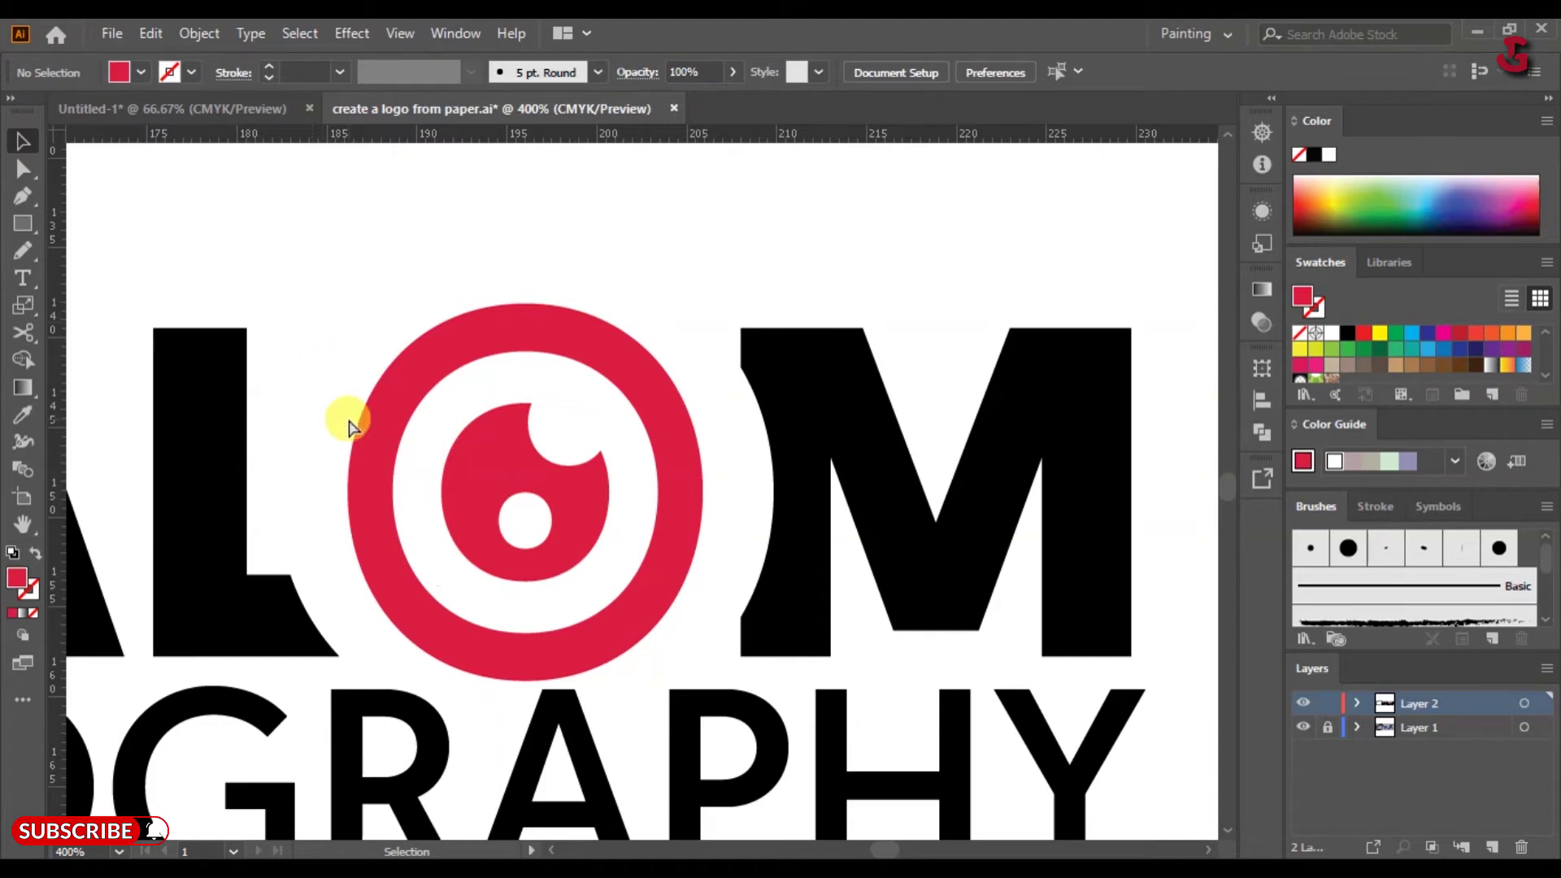
scroll(349, 427, down, 5)
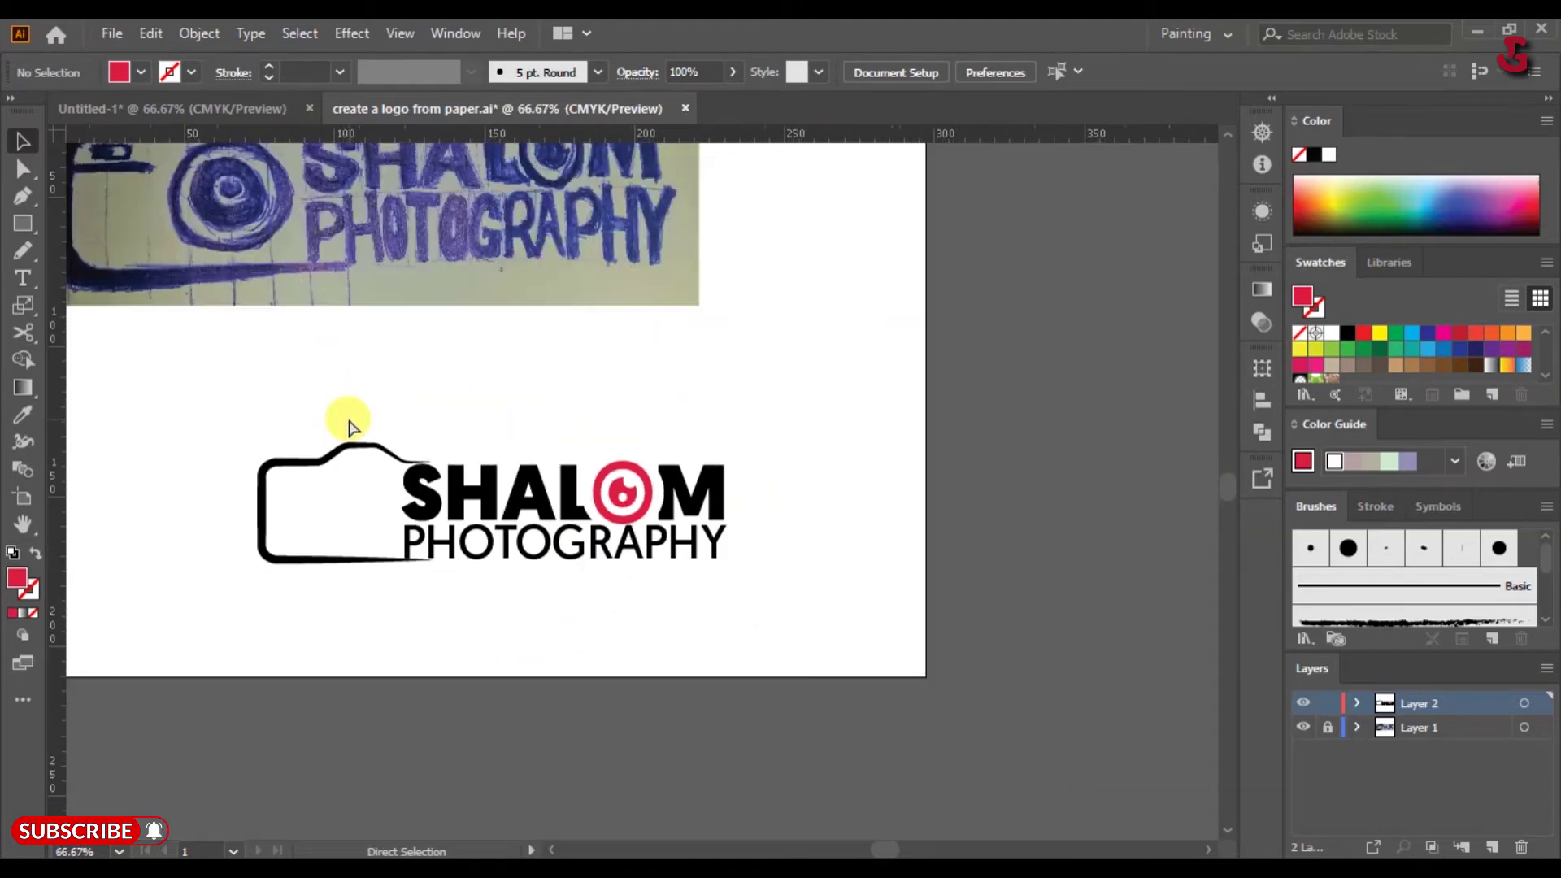
- Recolour the lens-shaped O near-black in the Color Picker
scroll(349, 422, up, 1)
scroll(349, 419, down, 2)
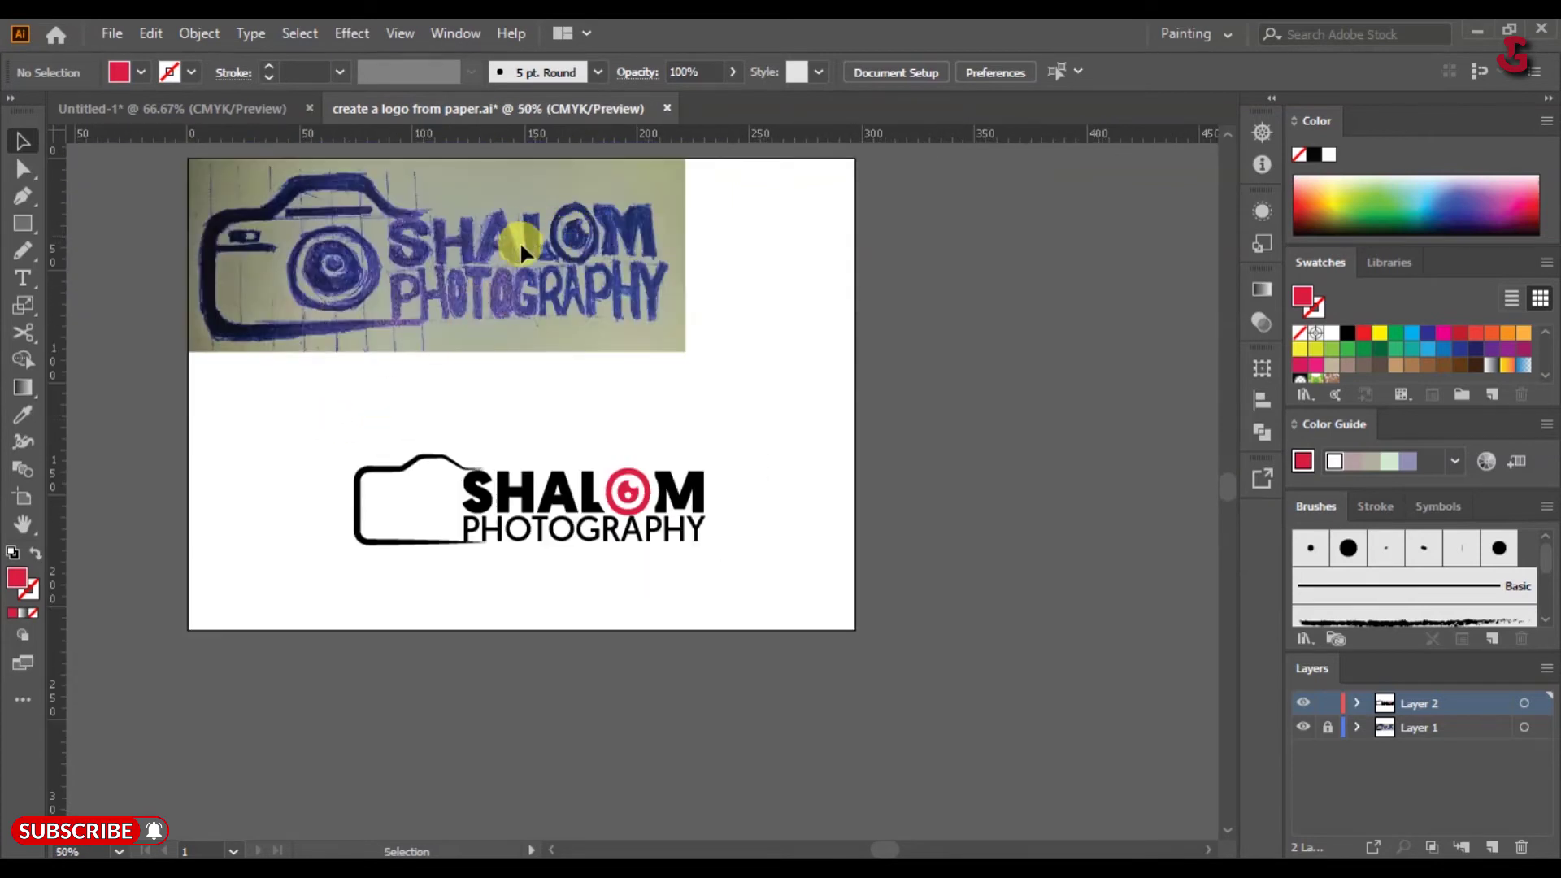
click(633, 497)
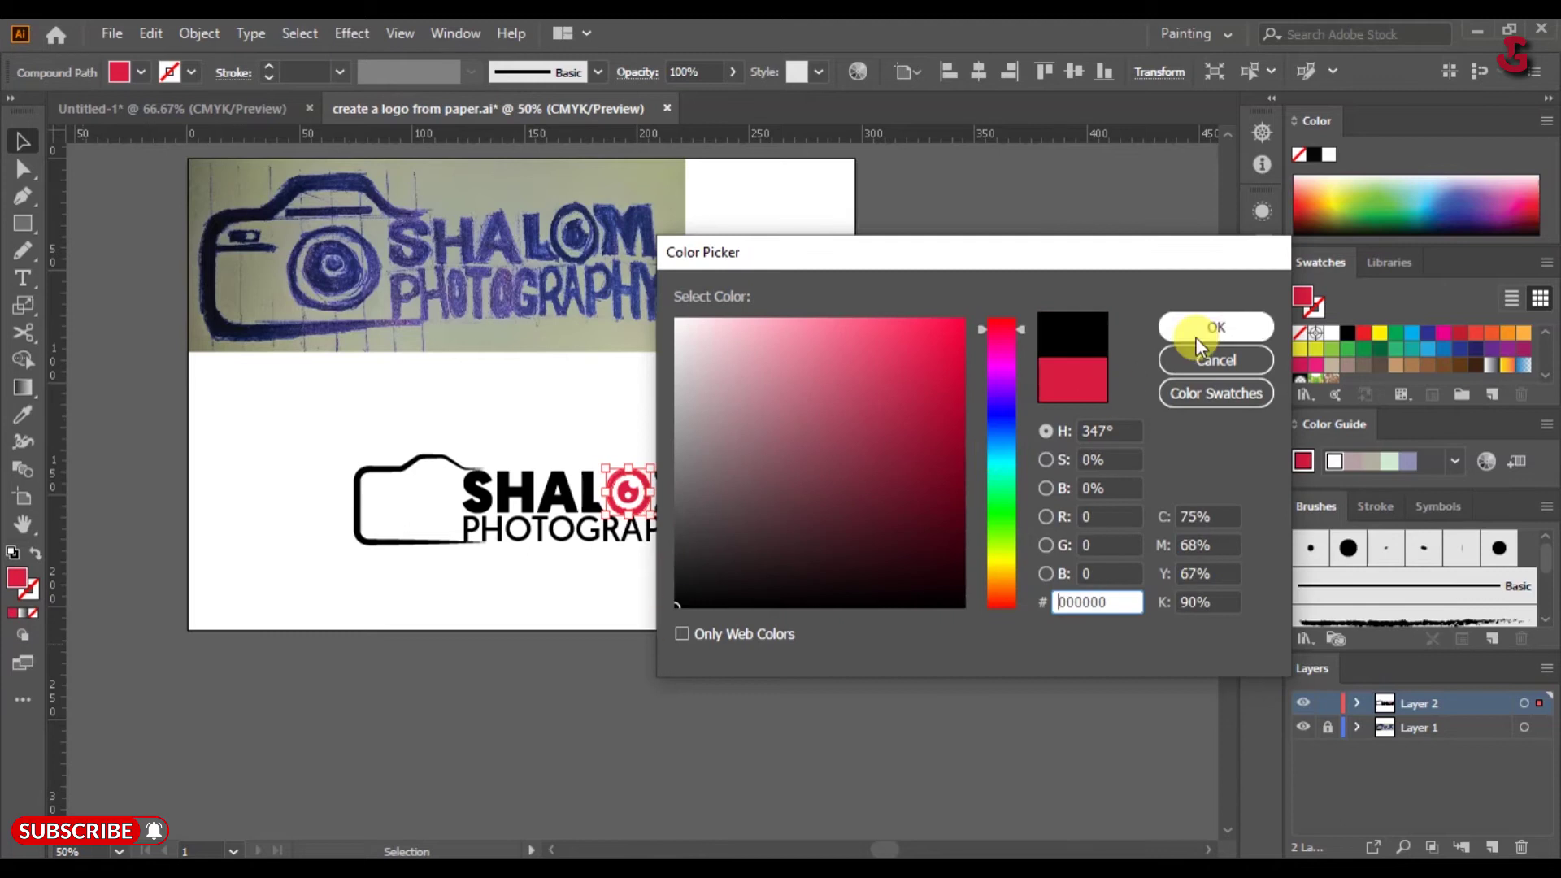
click(1200, 335)
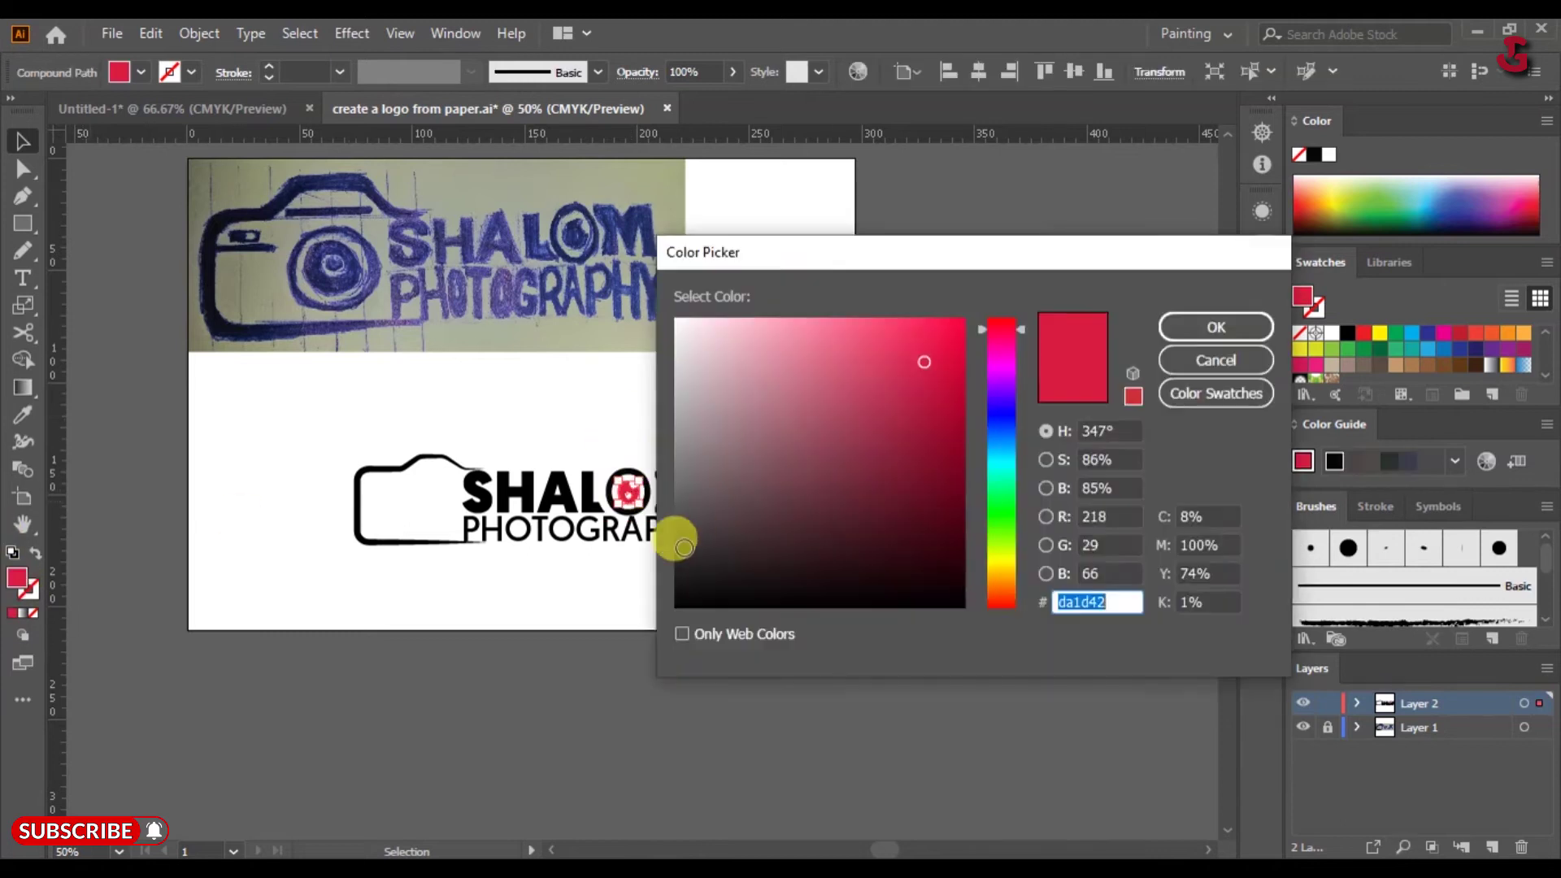
click(678, 607)
key(Return)
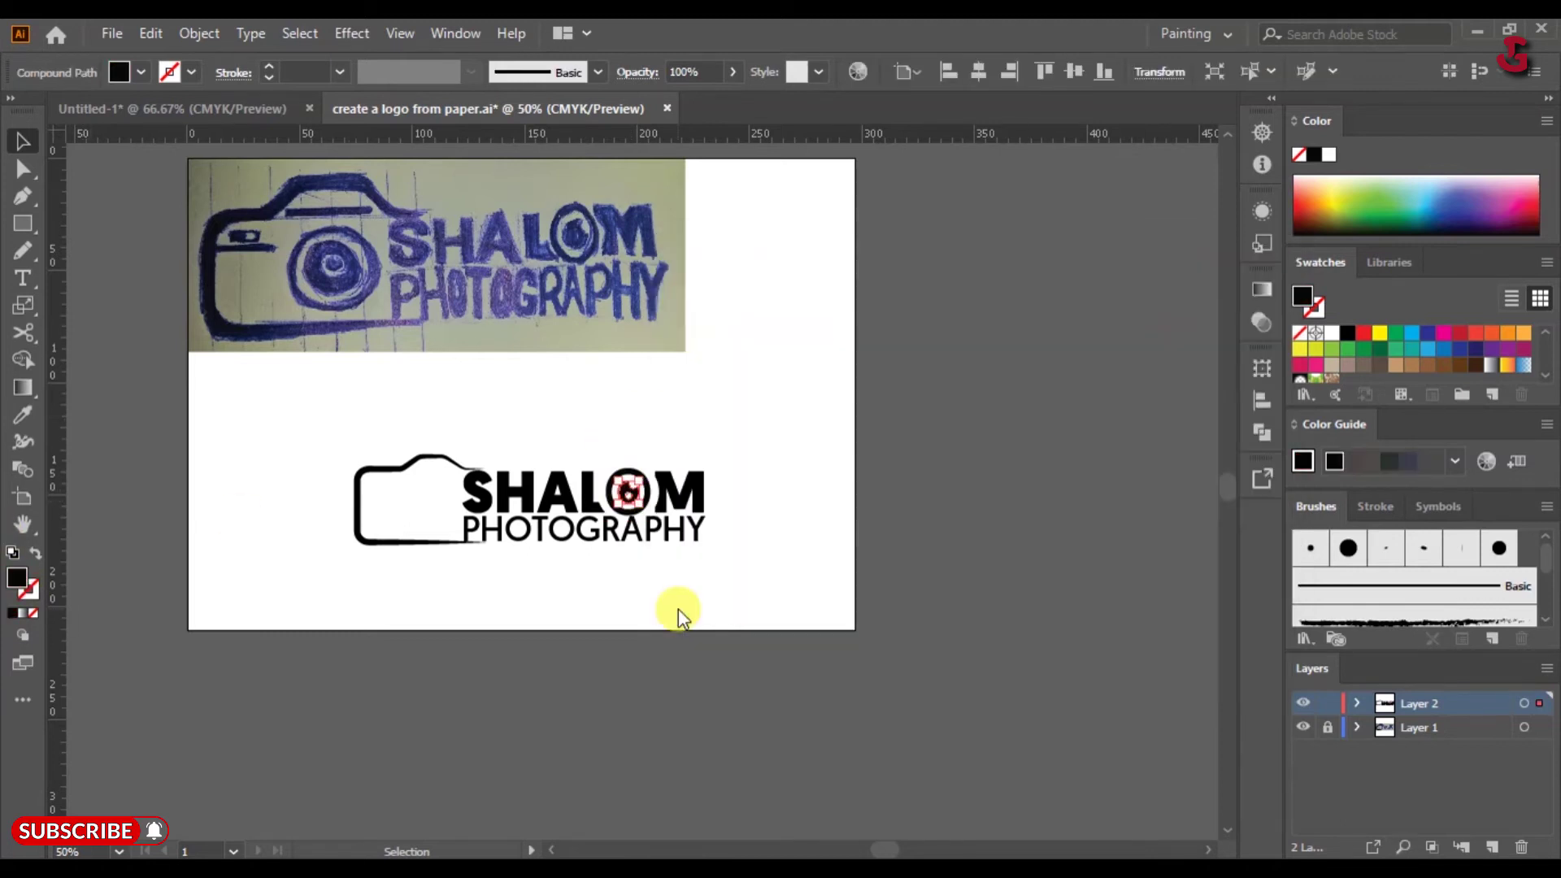
click(699, 505)
- Select all the SHALOM PHOTOGRAPHY lettering and group it into one object
click(691, 492)
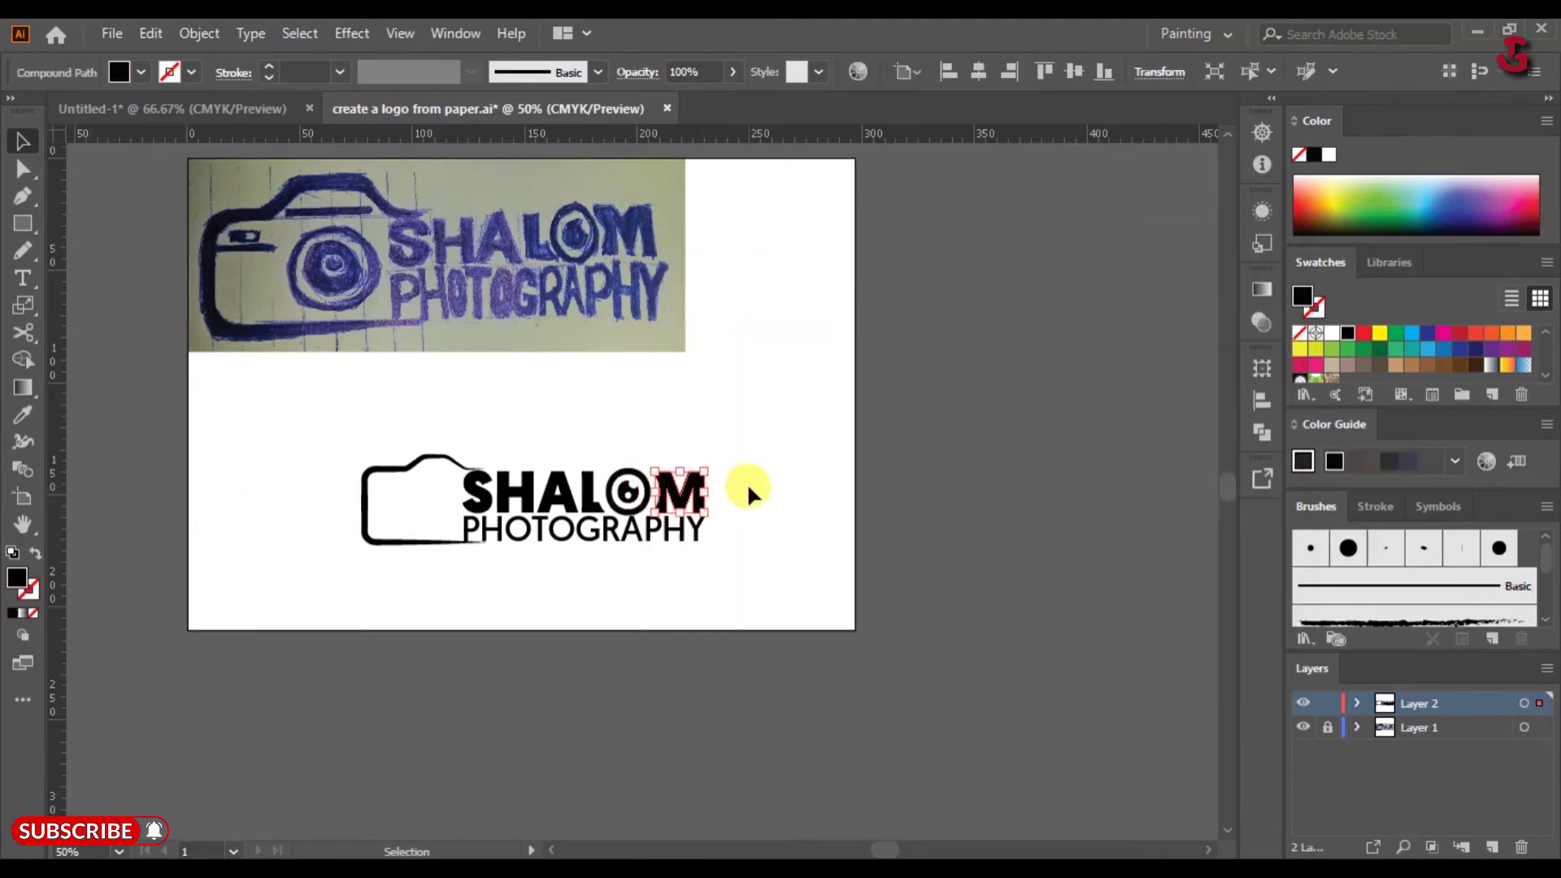
shift+click(472, 529)
click(209, 33)
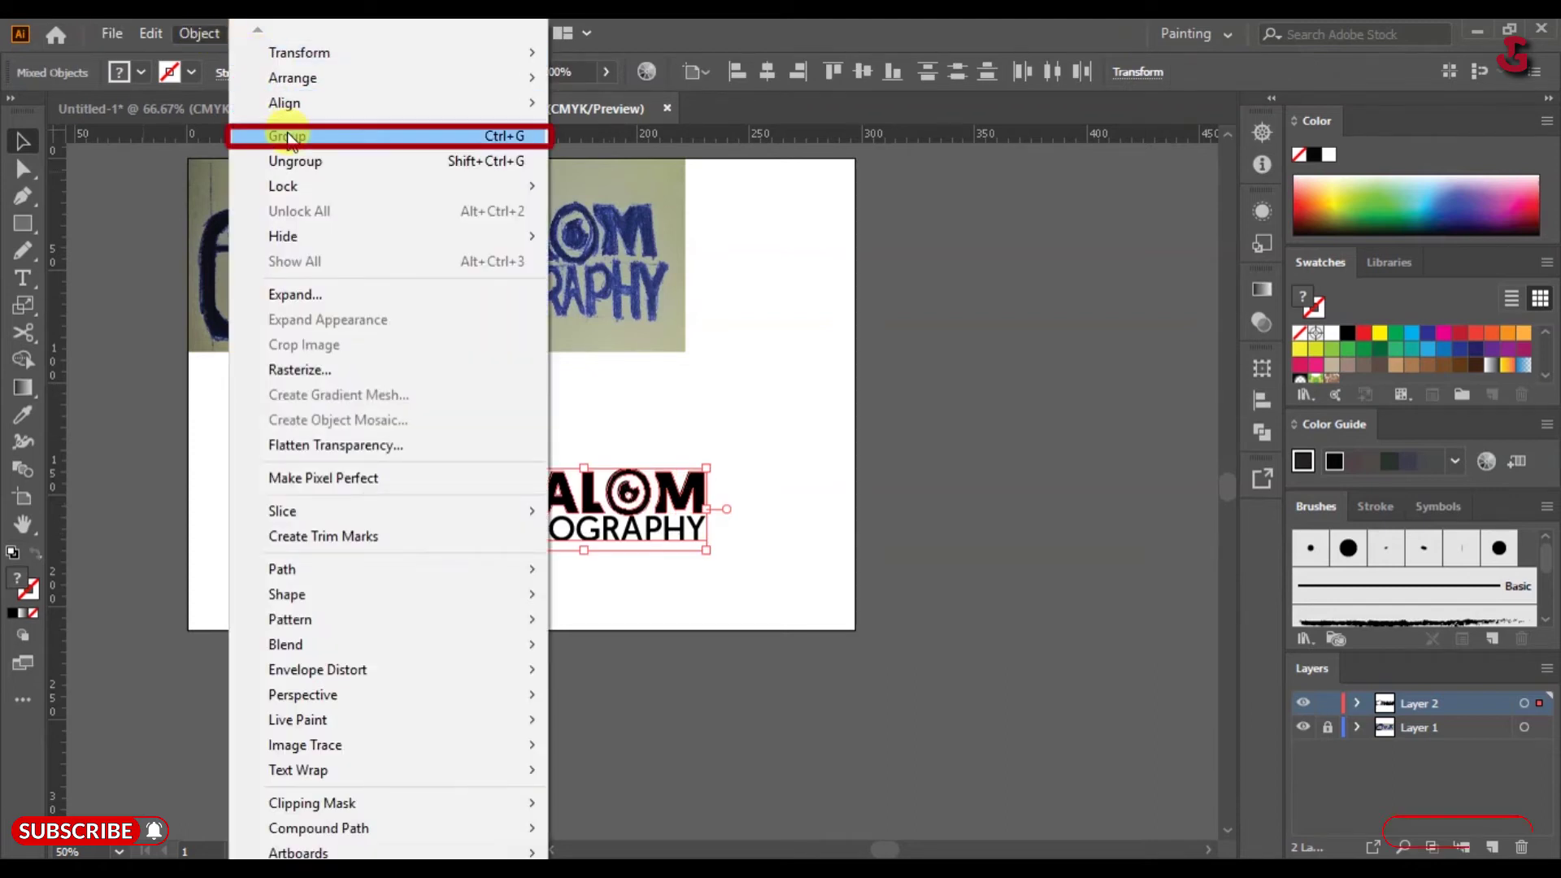
click(287, 130)
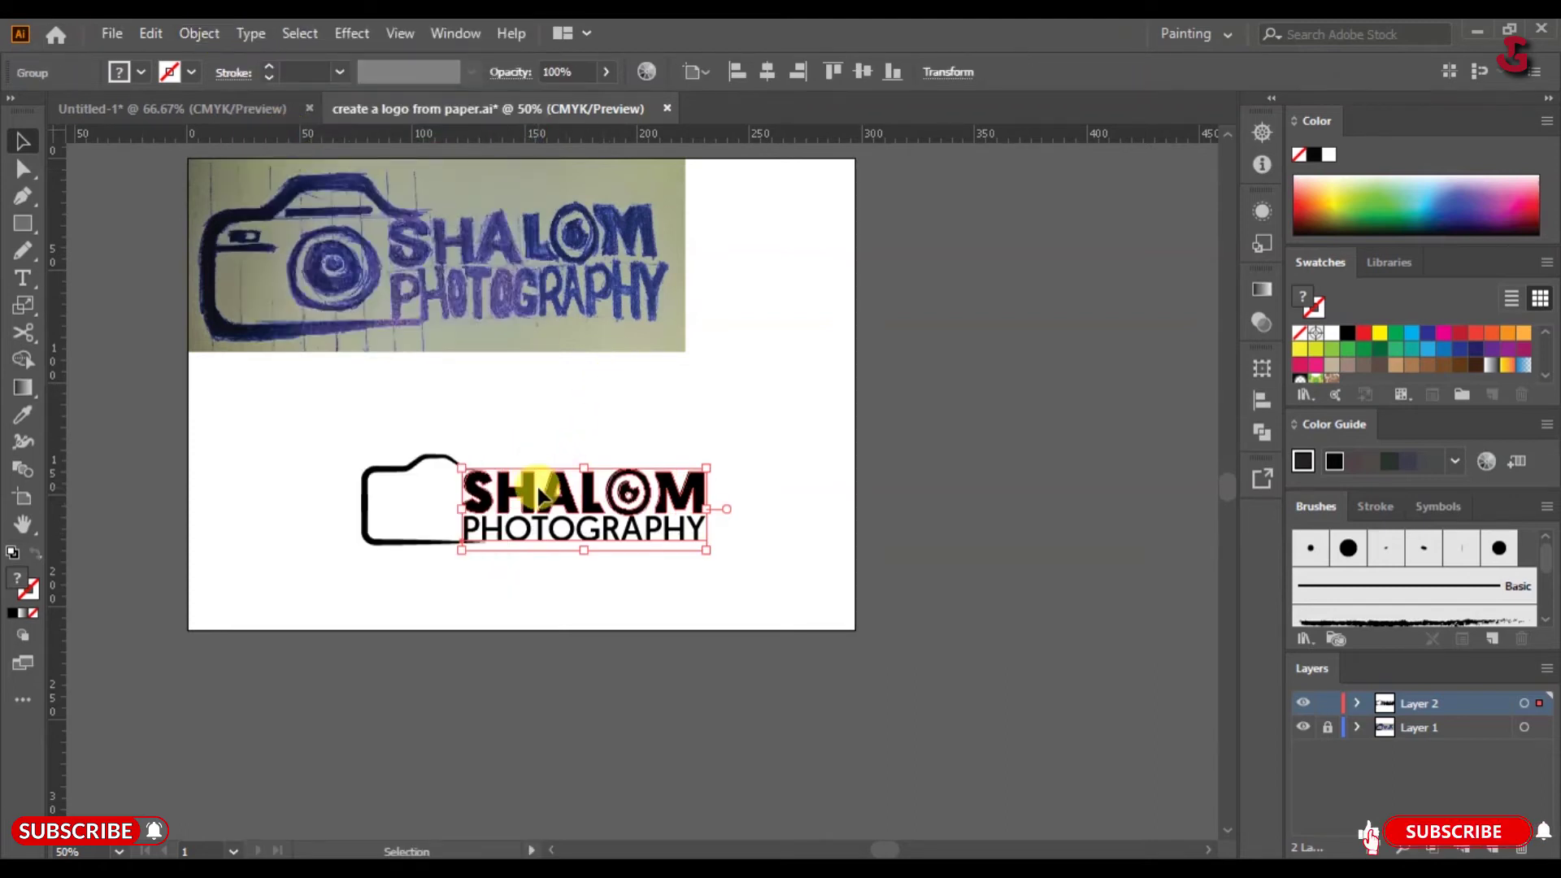
click(679, 398)
key(ctrl+=)
click(20, 226)
click(126, 250)
- Draw a circle inside the camera body and make it a 3 pt black outline
drag(446, 497, 465, 510)
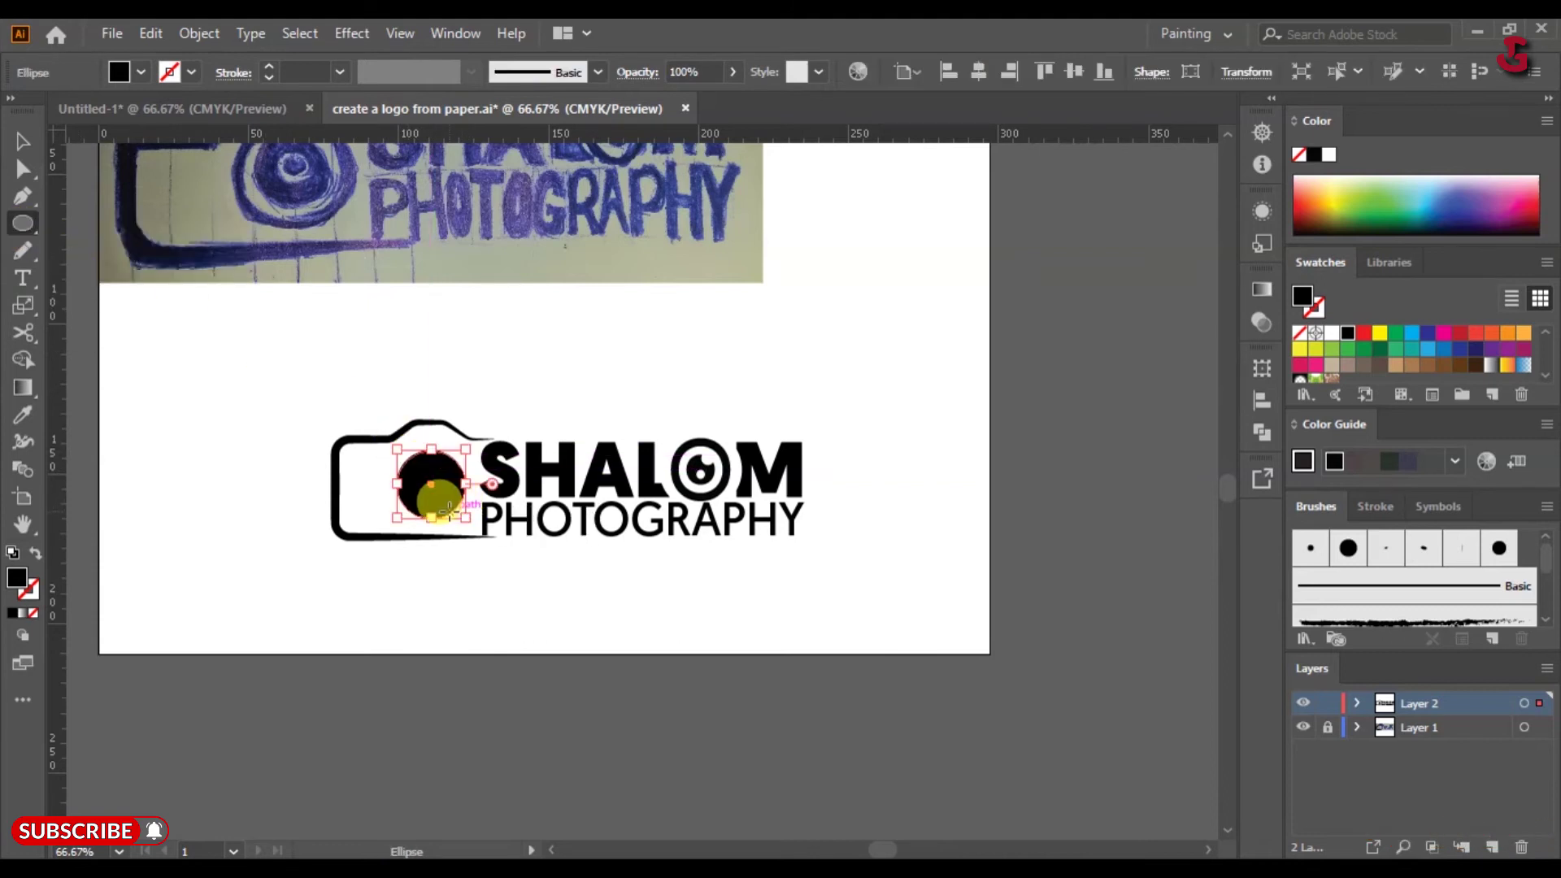
key(ctrl+=)
key(ctrl+=)
key(v)
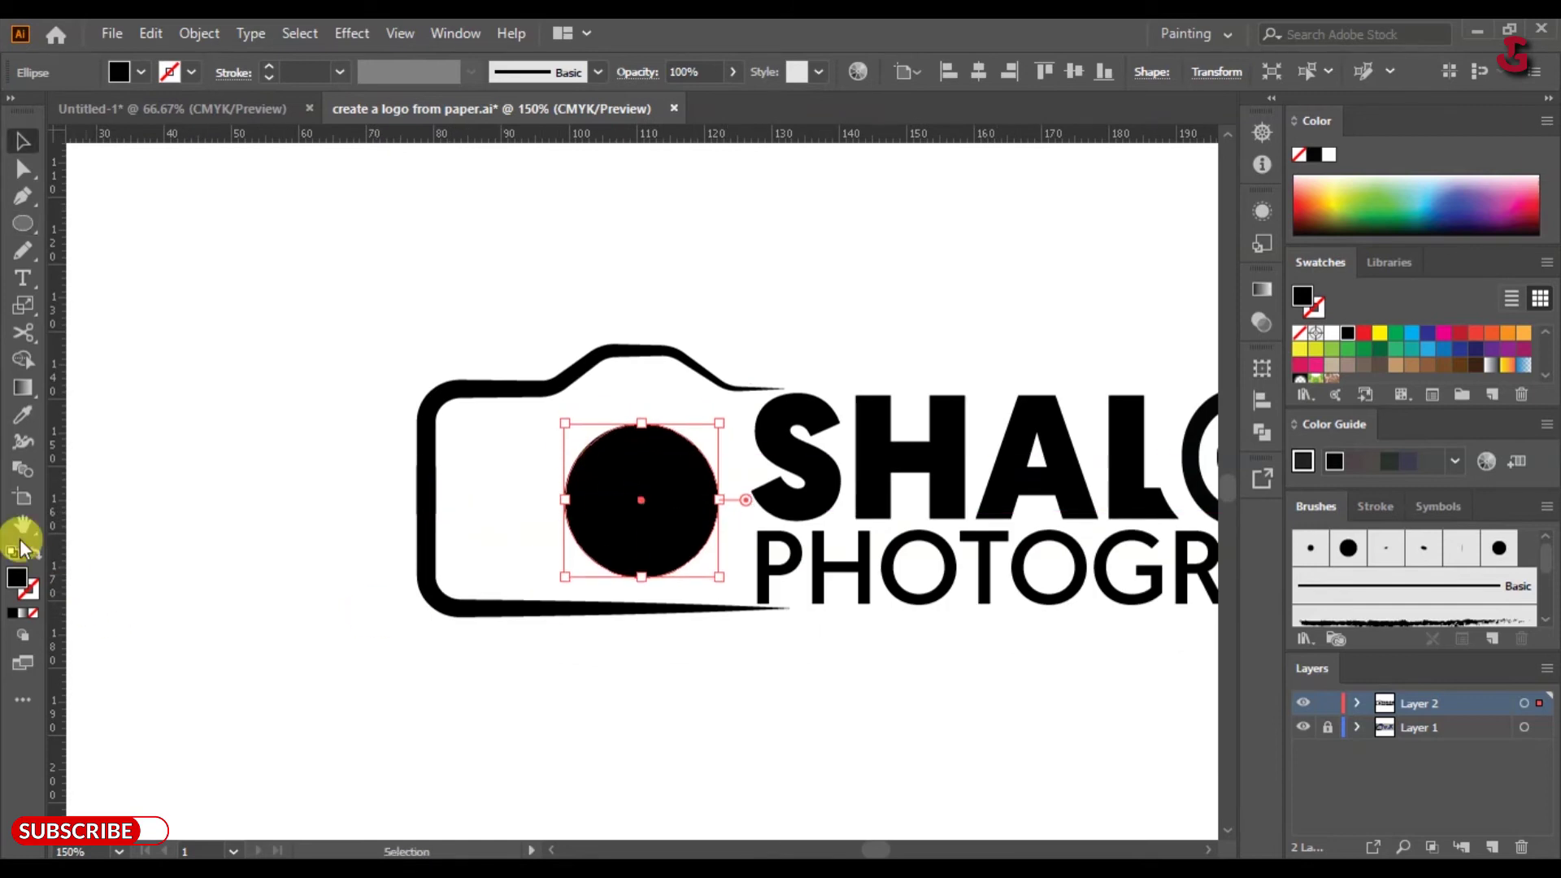
click(36, 553)
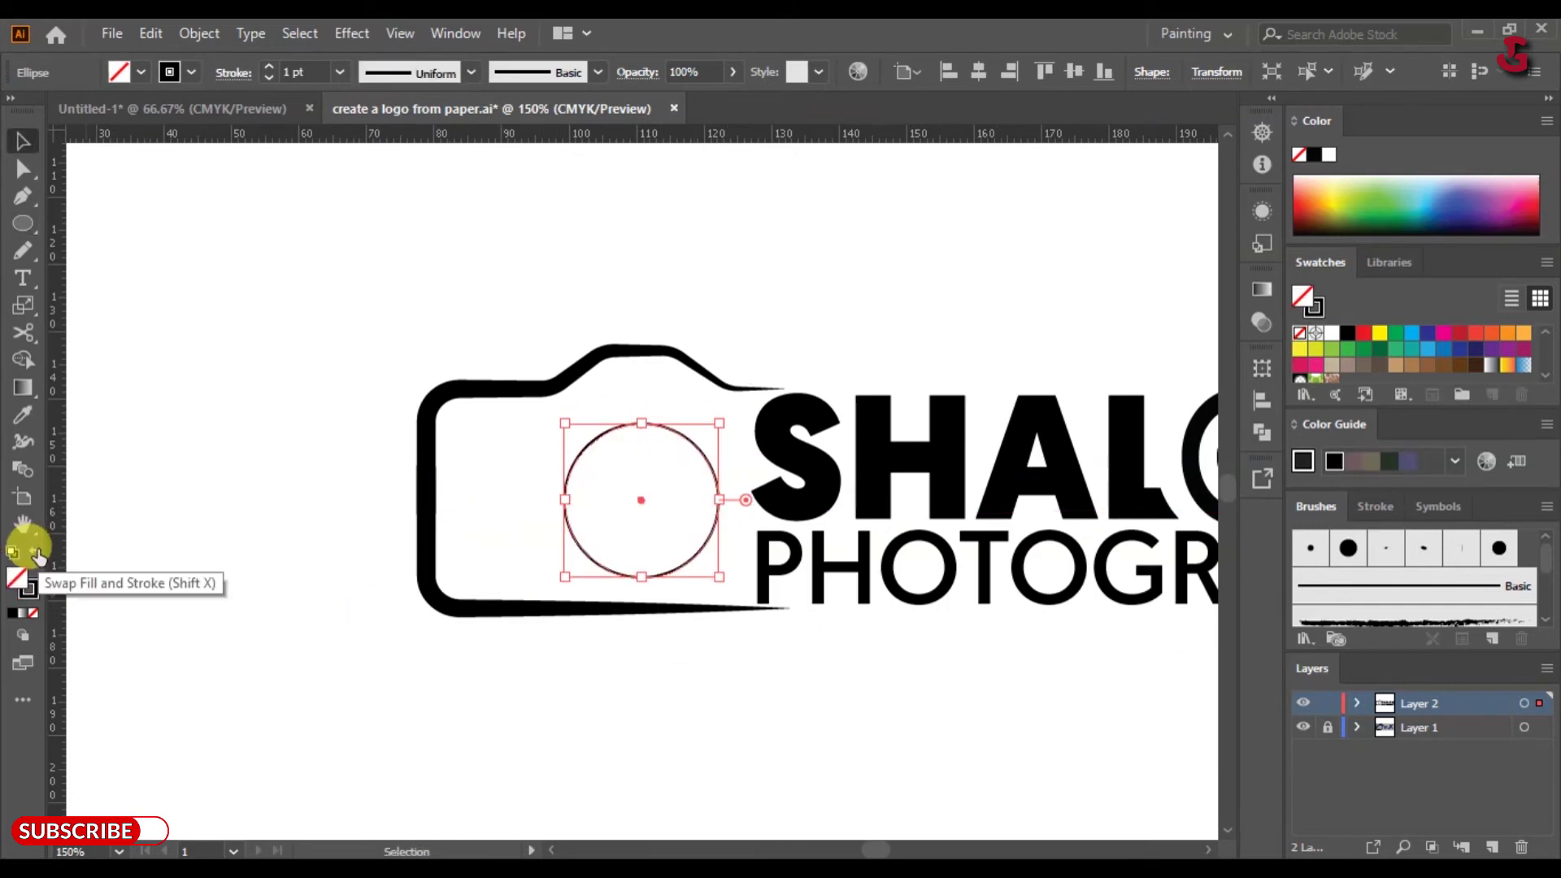
click(268, 67)
click(268, 67)
click(651, 266)
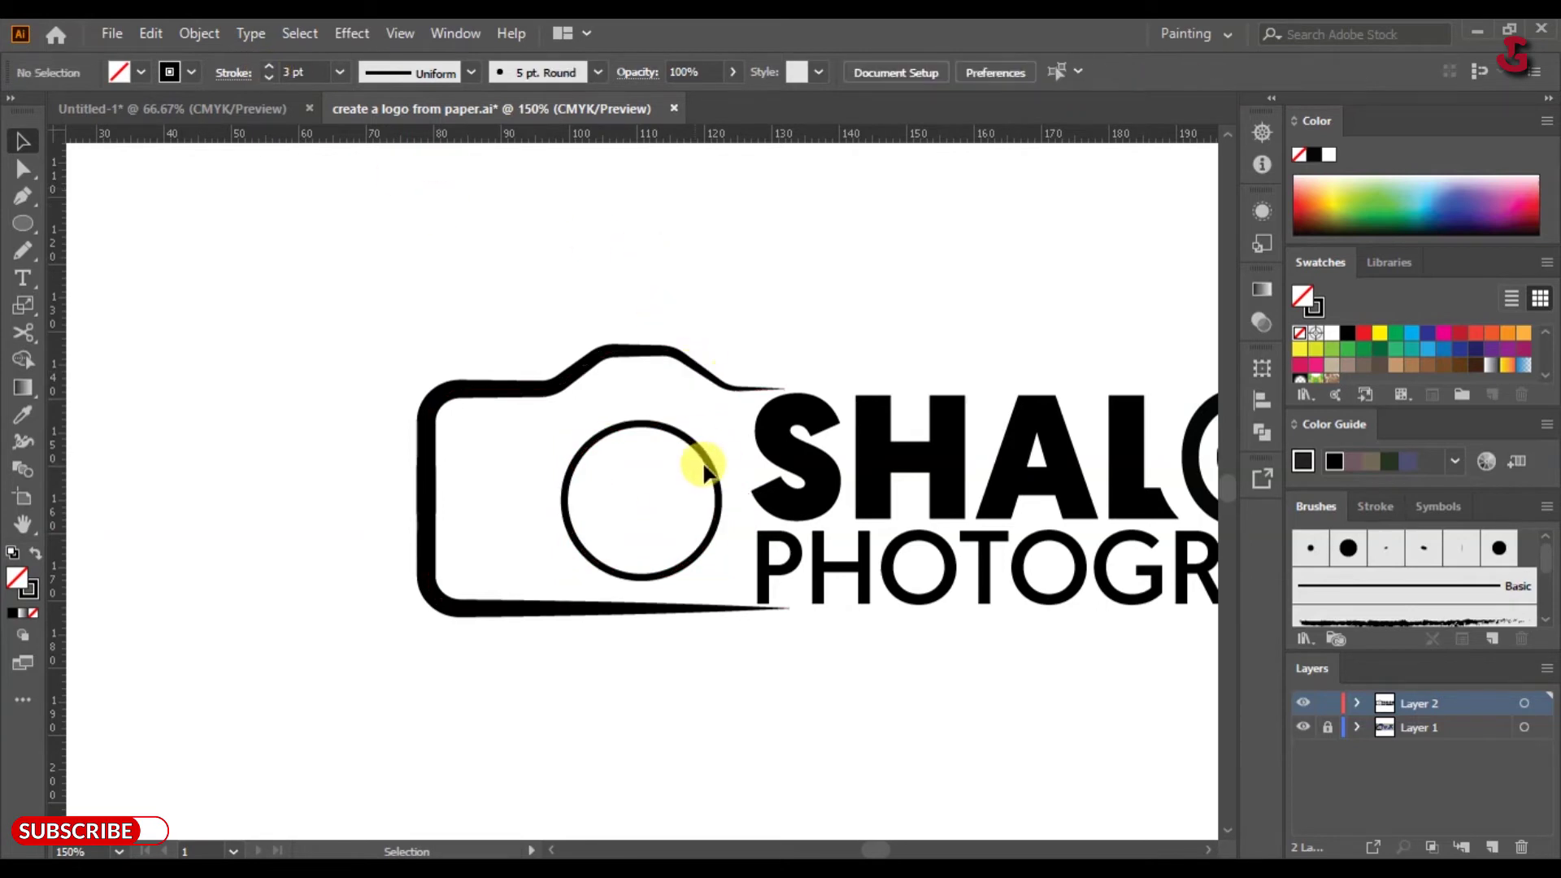
click(717, 482)
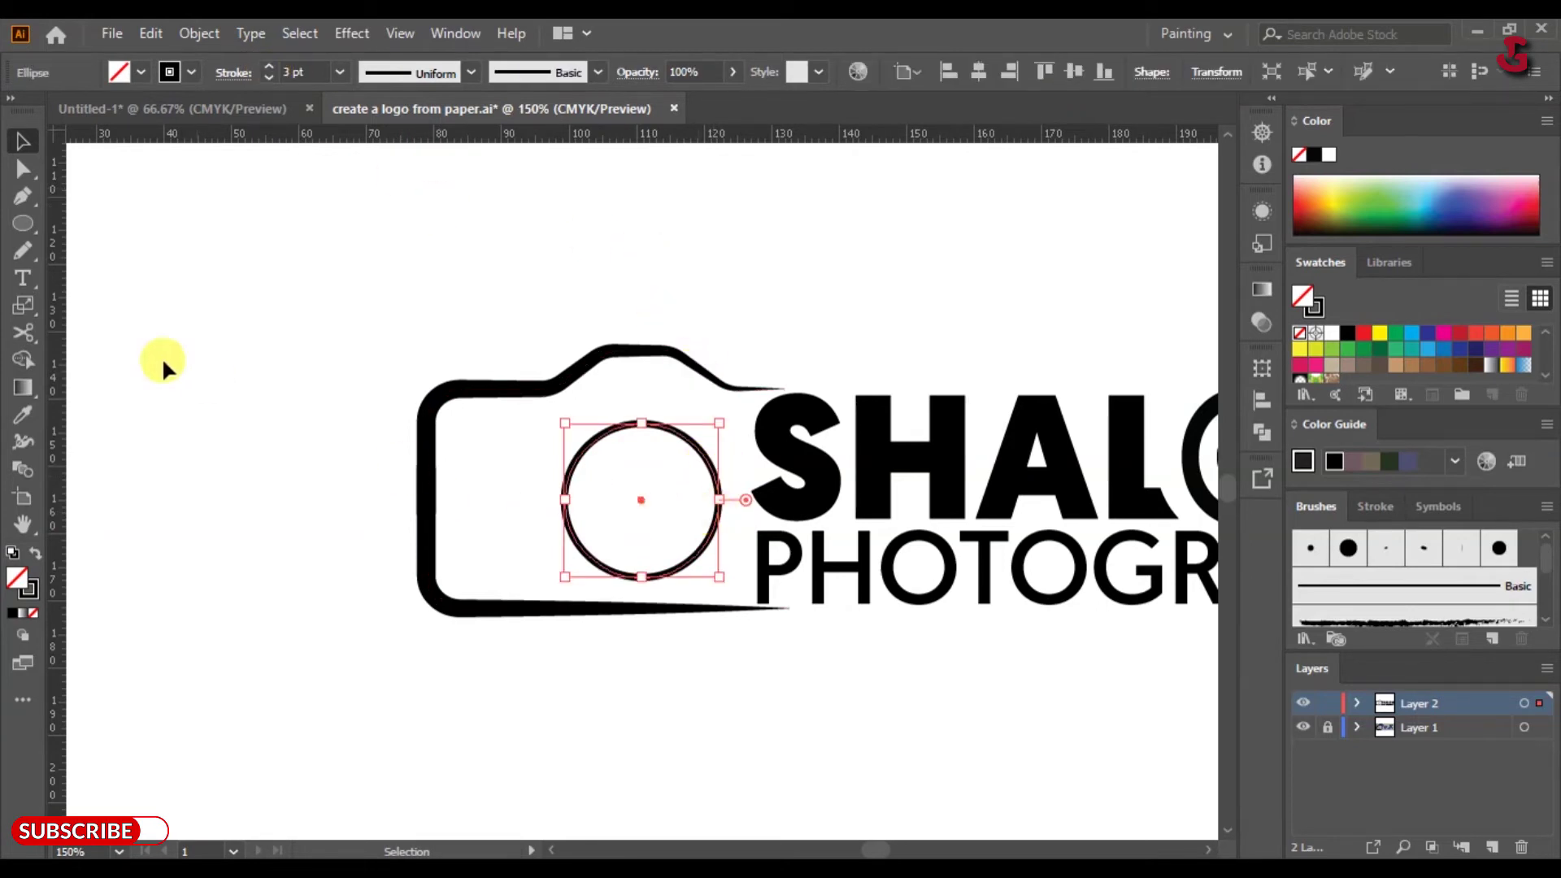
- Make a concentric 75% uniformly scaled copy of the circle with the Scale tool
double_click(28, 311)
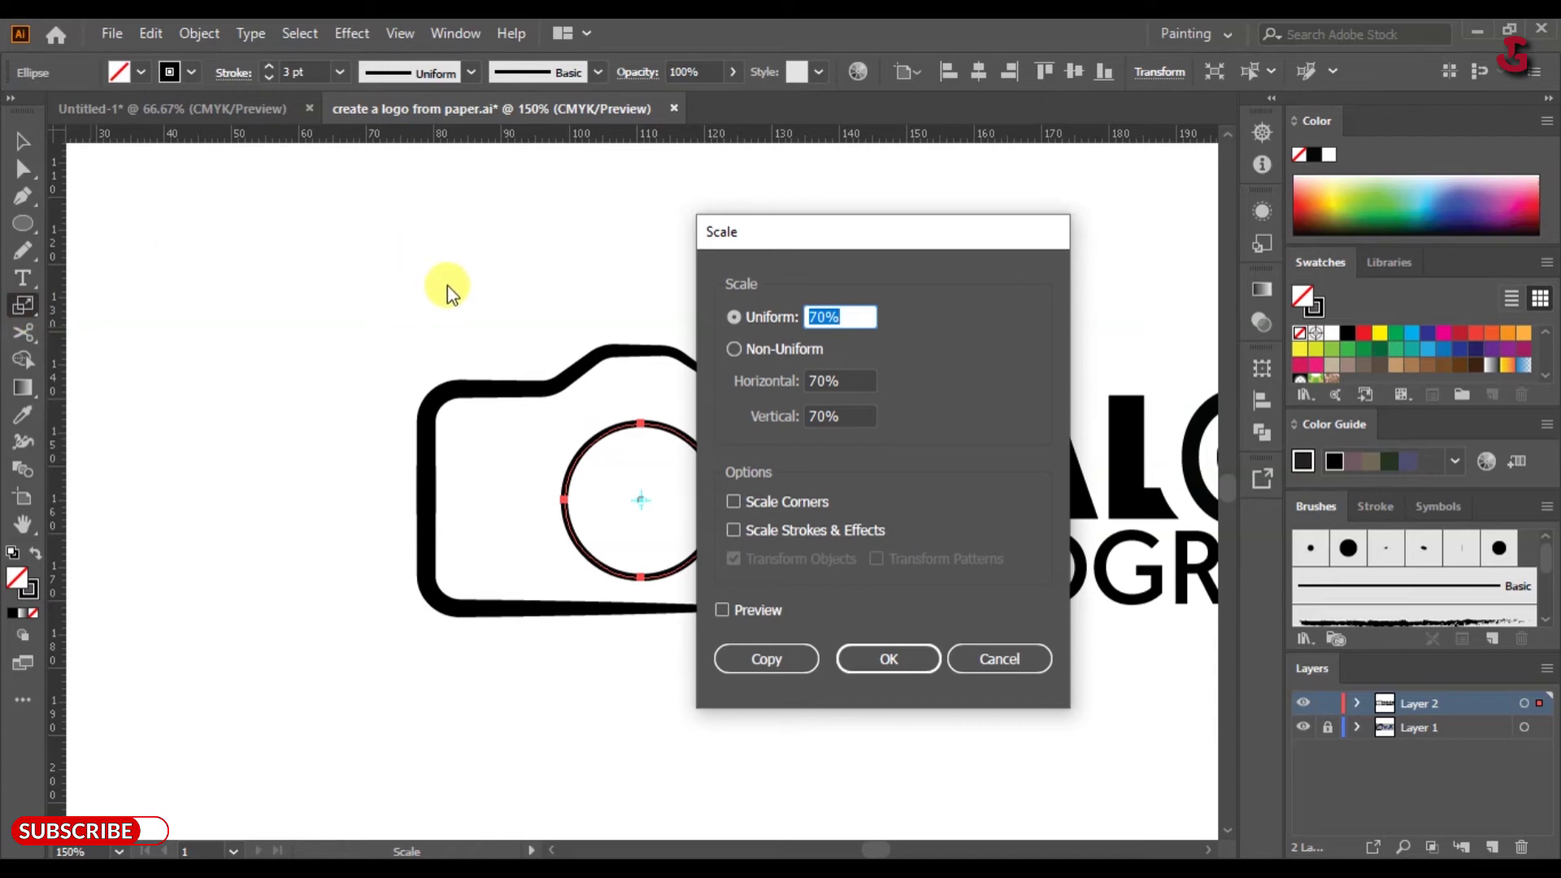
drag(793, 233, 902, 247)
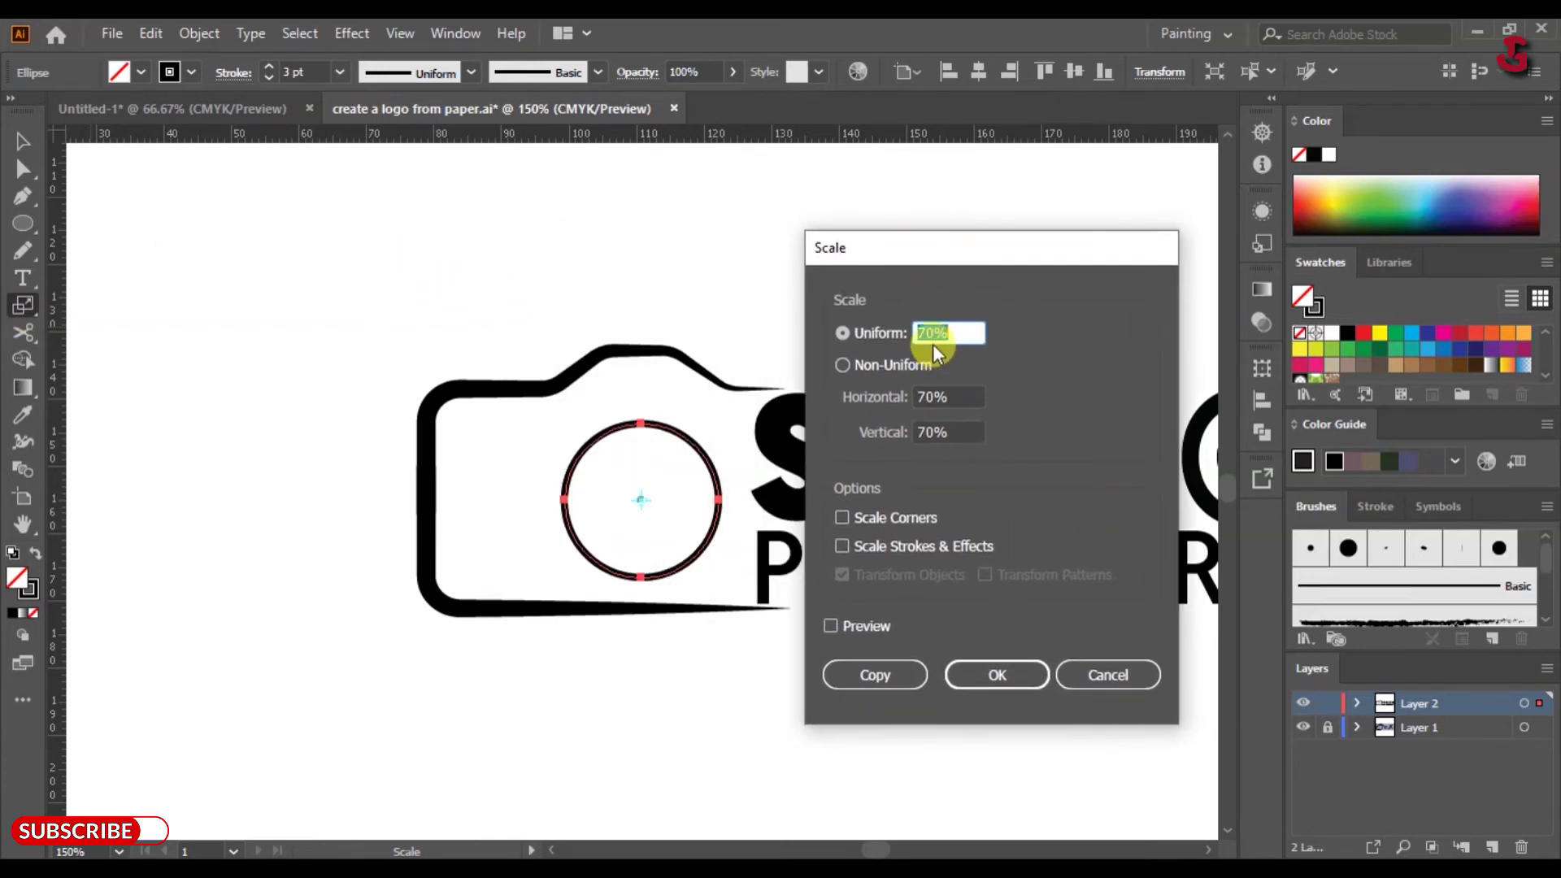
text(75)
click(831, 625)
click(837, 623)
click(870, 671)
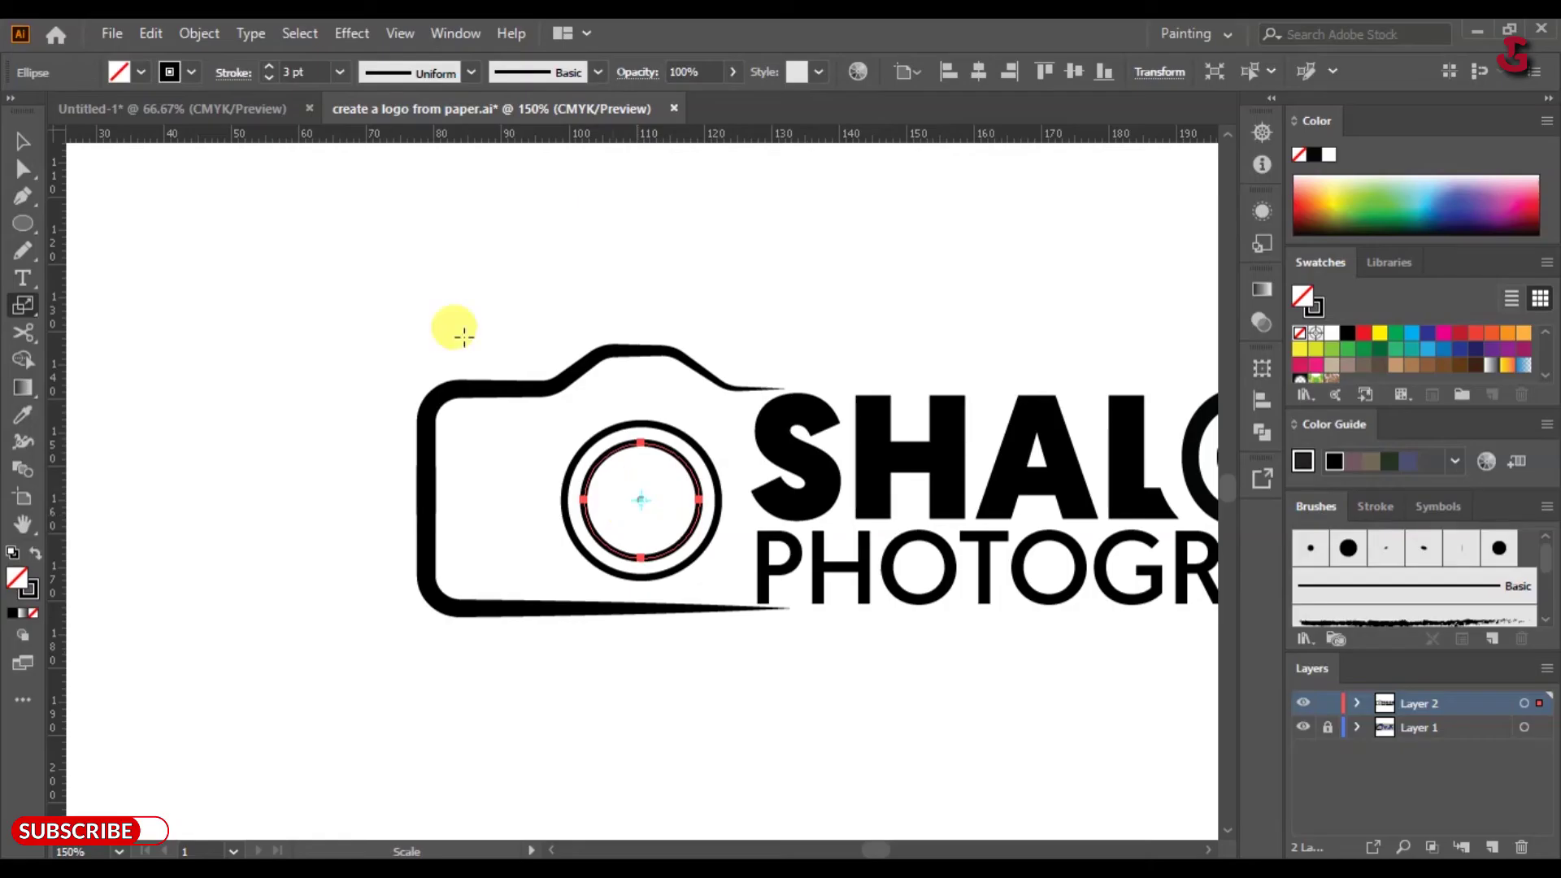
click(24, 140)
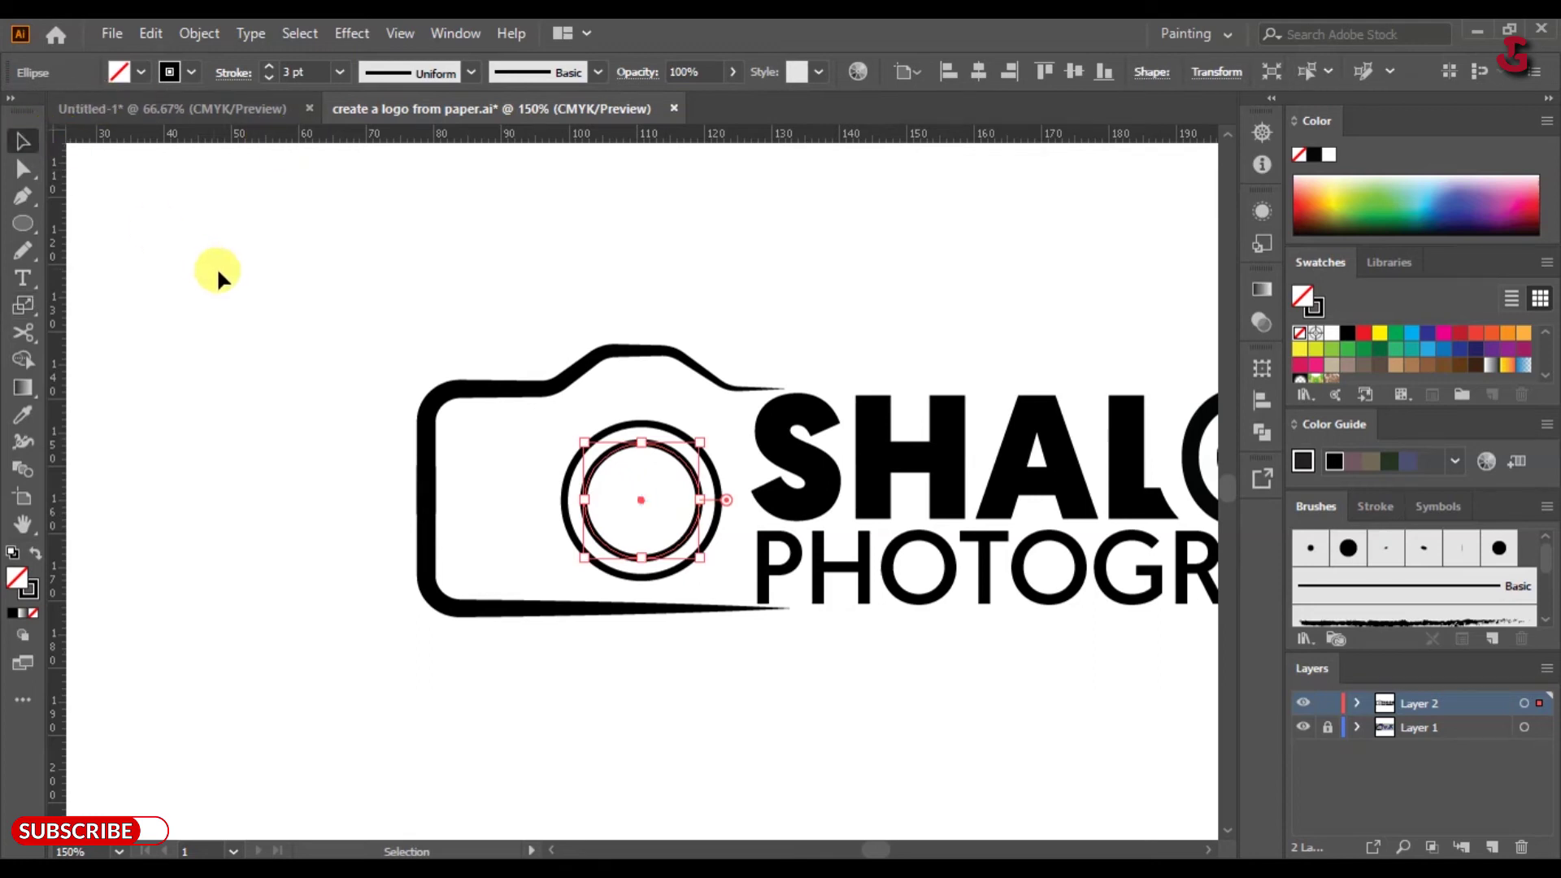
- Paste a copy of the inner lens circle in front and shrink it about its centre
key(a)
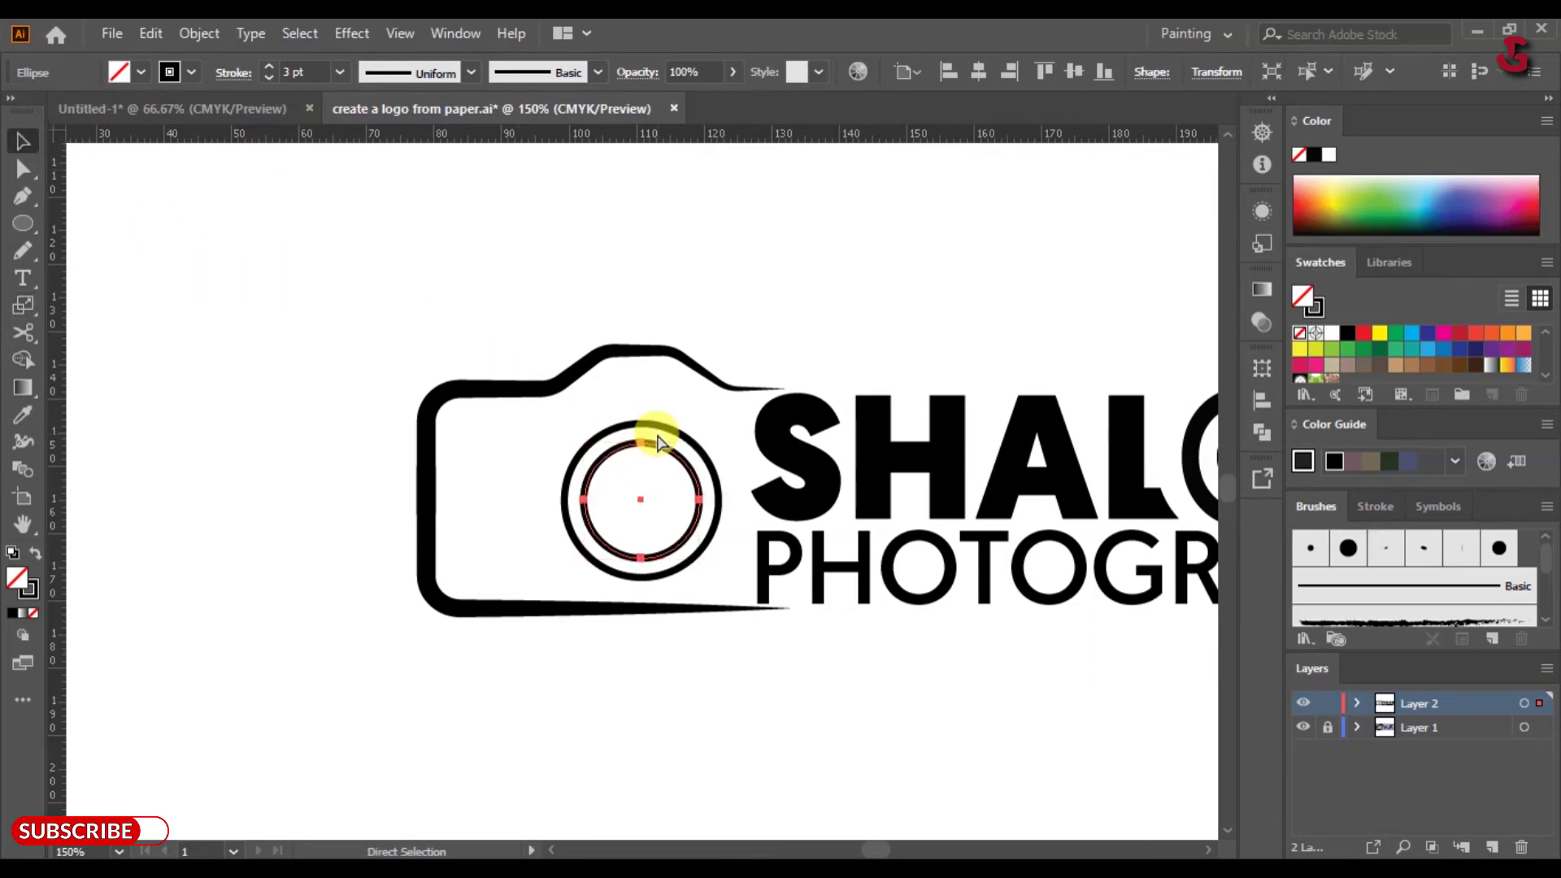
scroll(656, 440, up, 4)
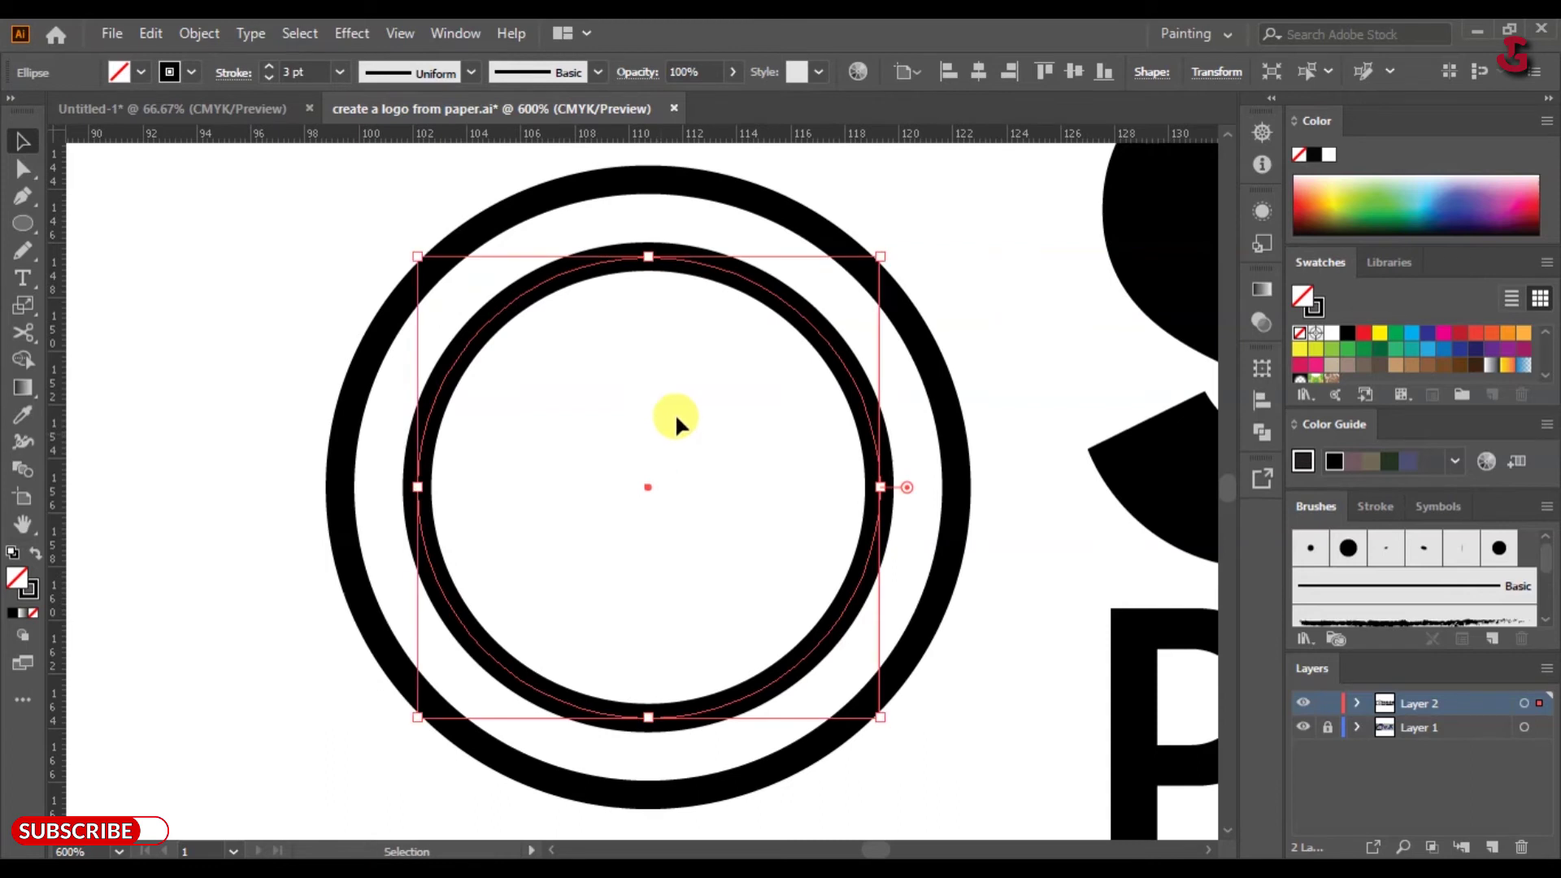
click(154, 33)
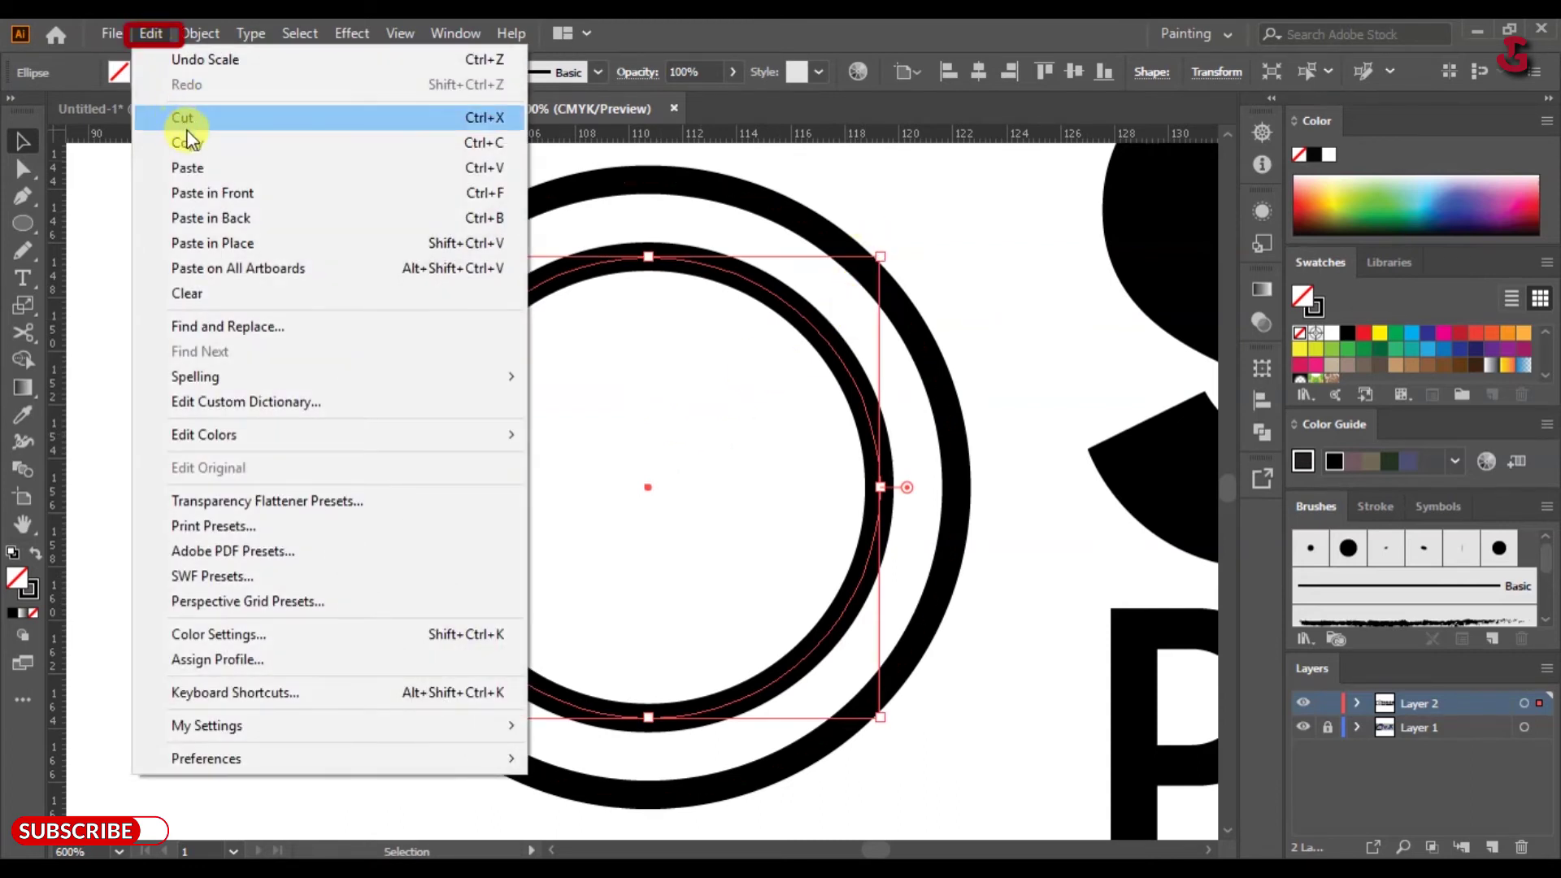
click(186, 142)
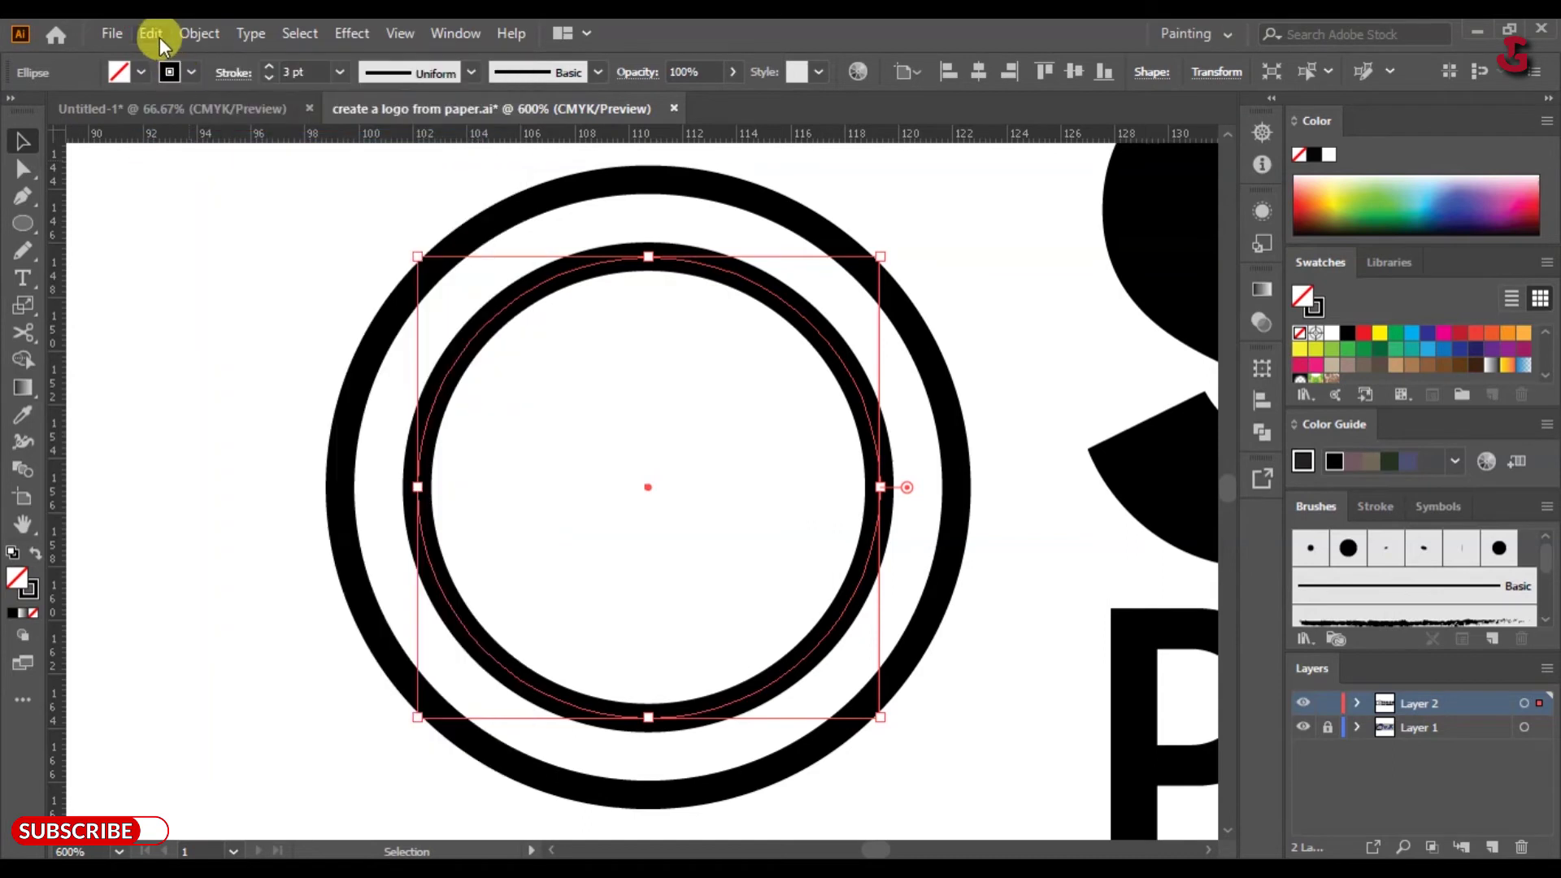
click(160, 37)
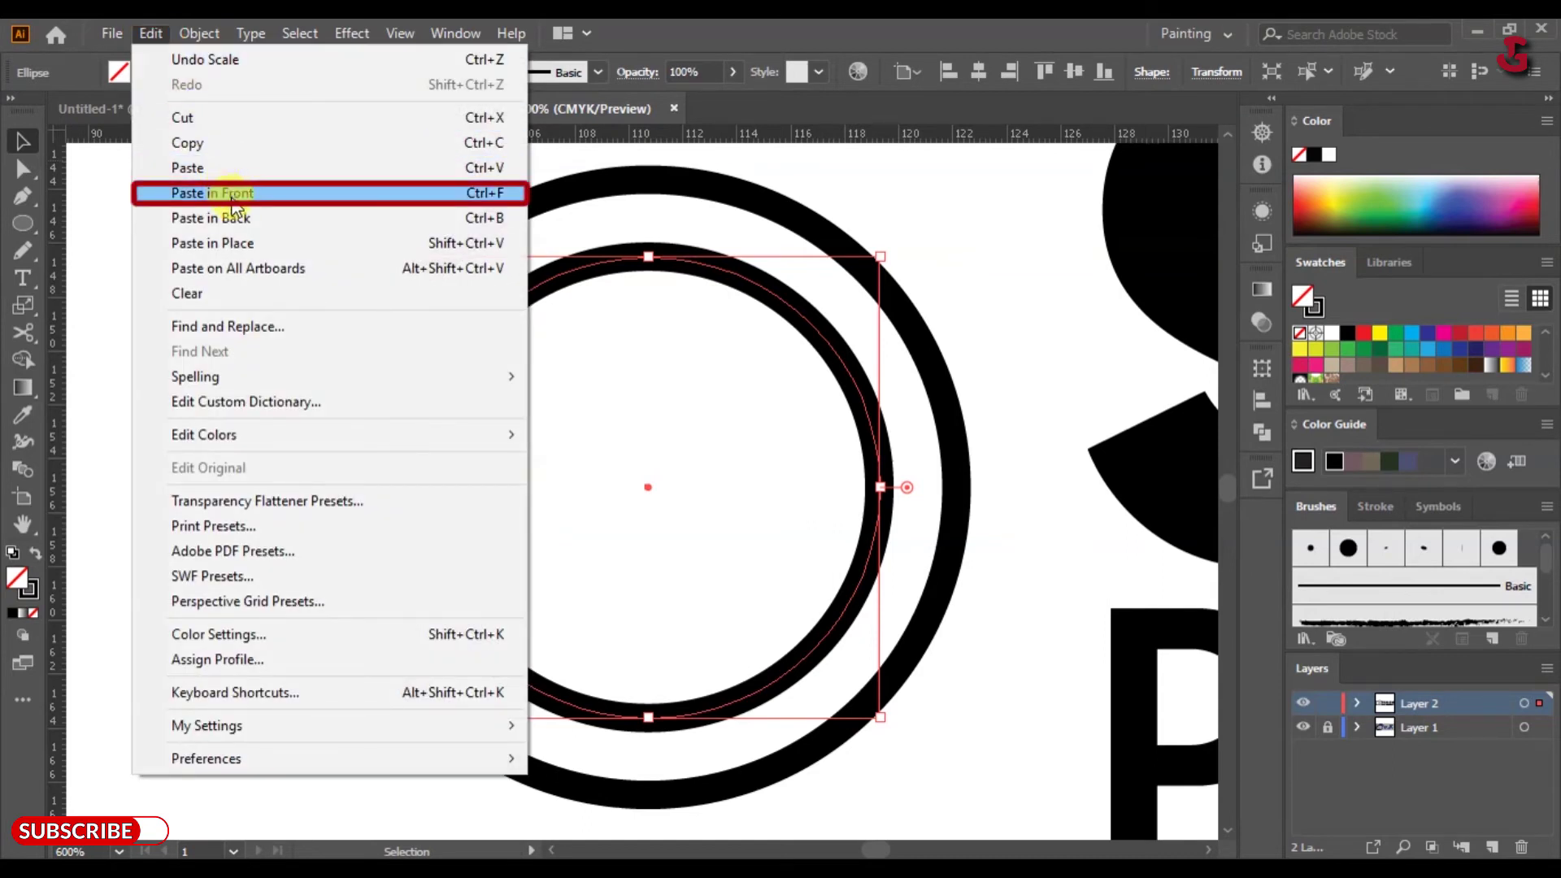
click(229, 198)
mouse_move(880, 257)
mouse_down()
mouse_move(846, 261)
mouse_move(848, 282)
mouse_move(799, 306)
mouse_up()
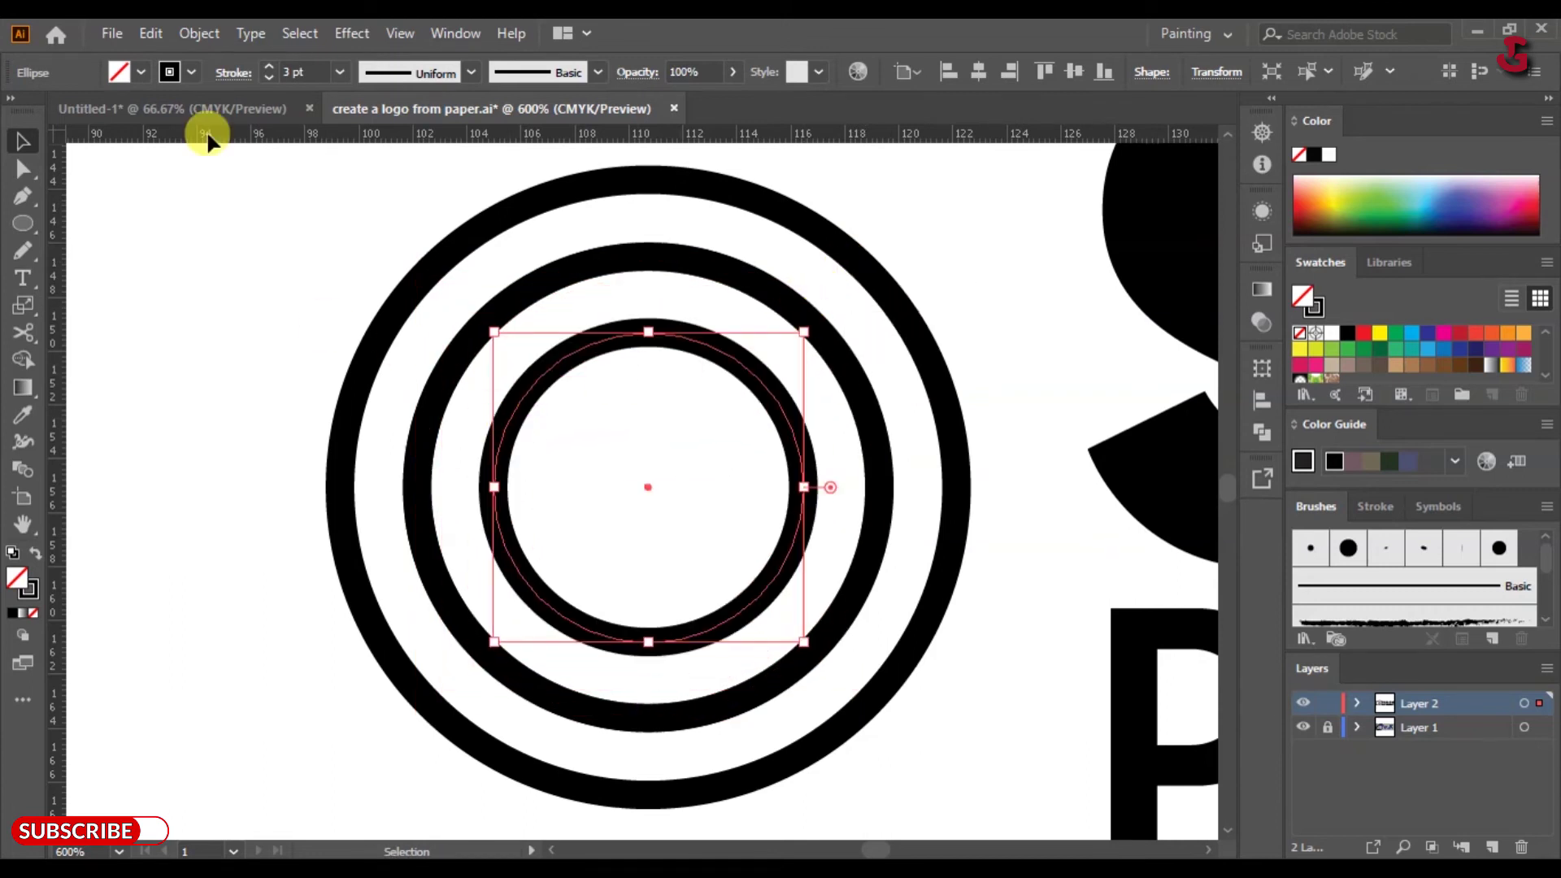
- Paste another copy of the newest circle in front and shrink it to about 6.92 mm across
click(160, 32)
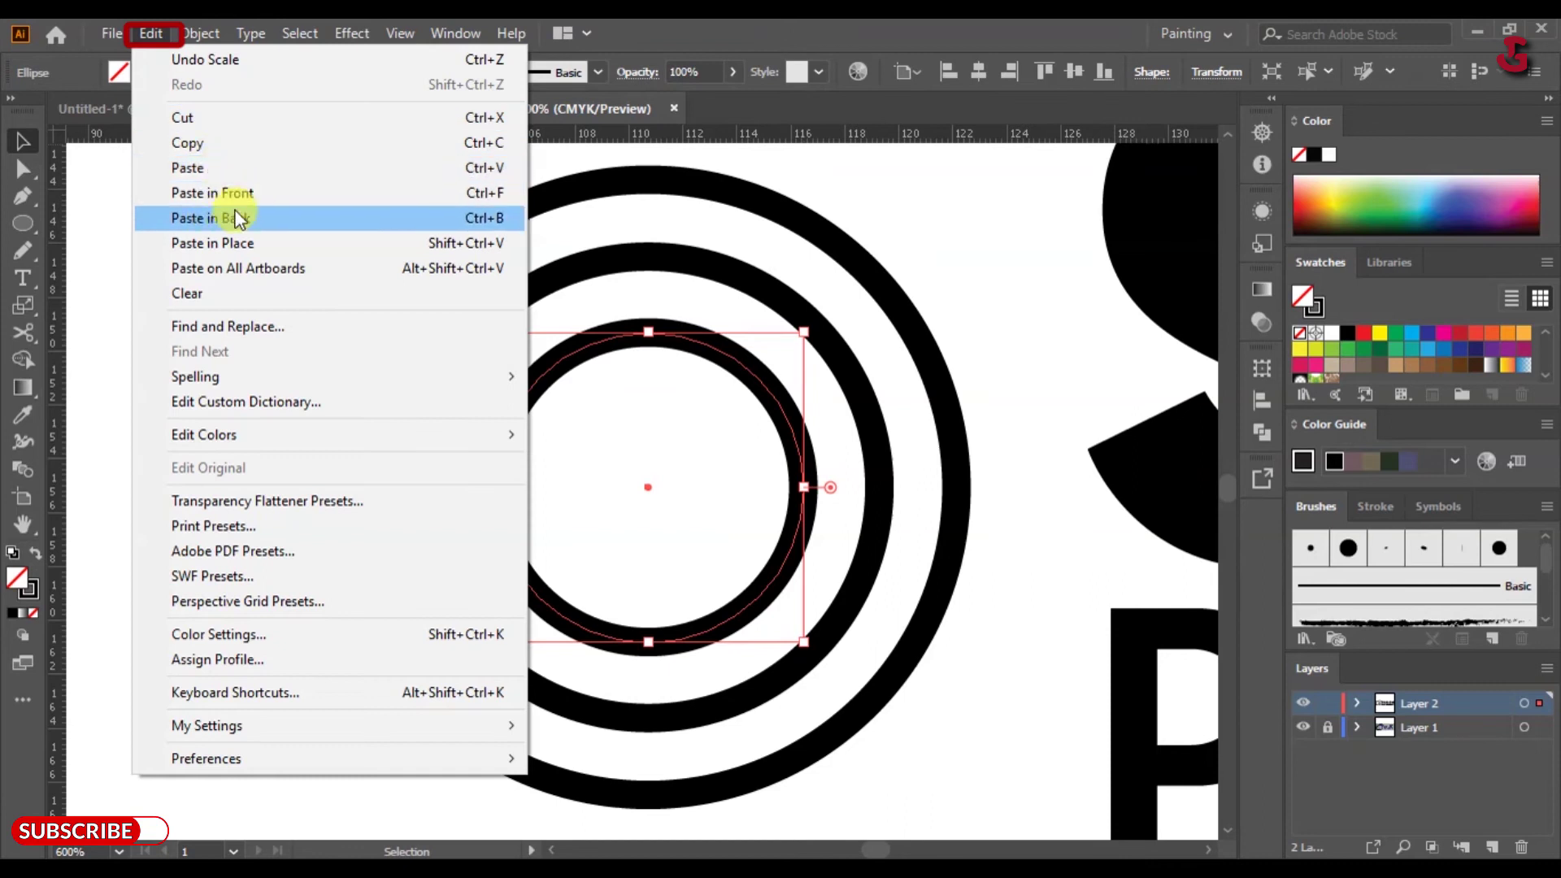
click(210, 146)
click(154, 32)
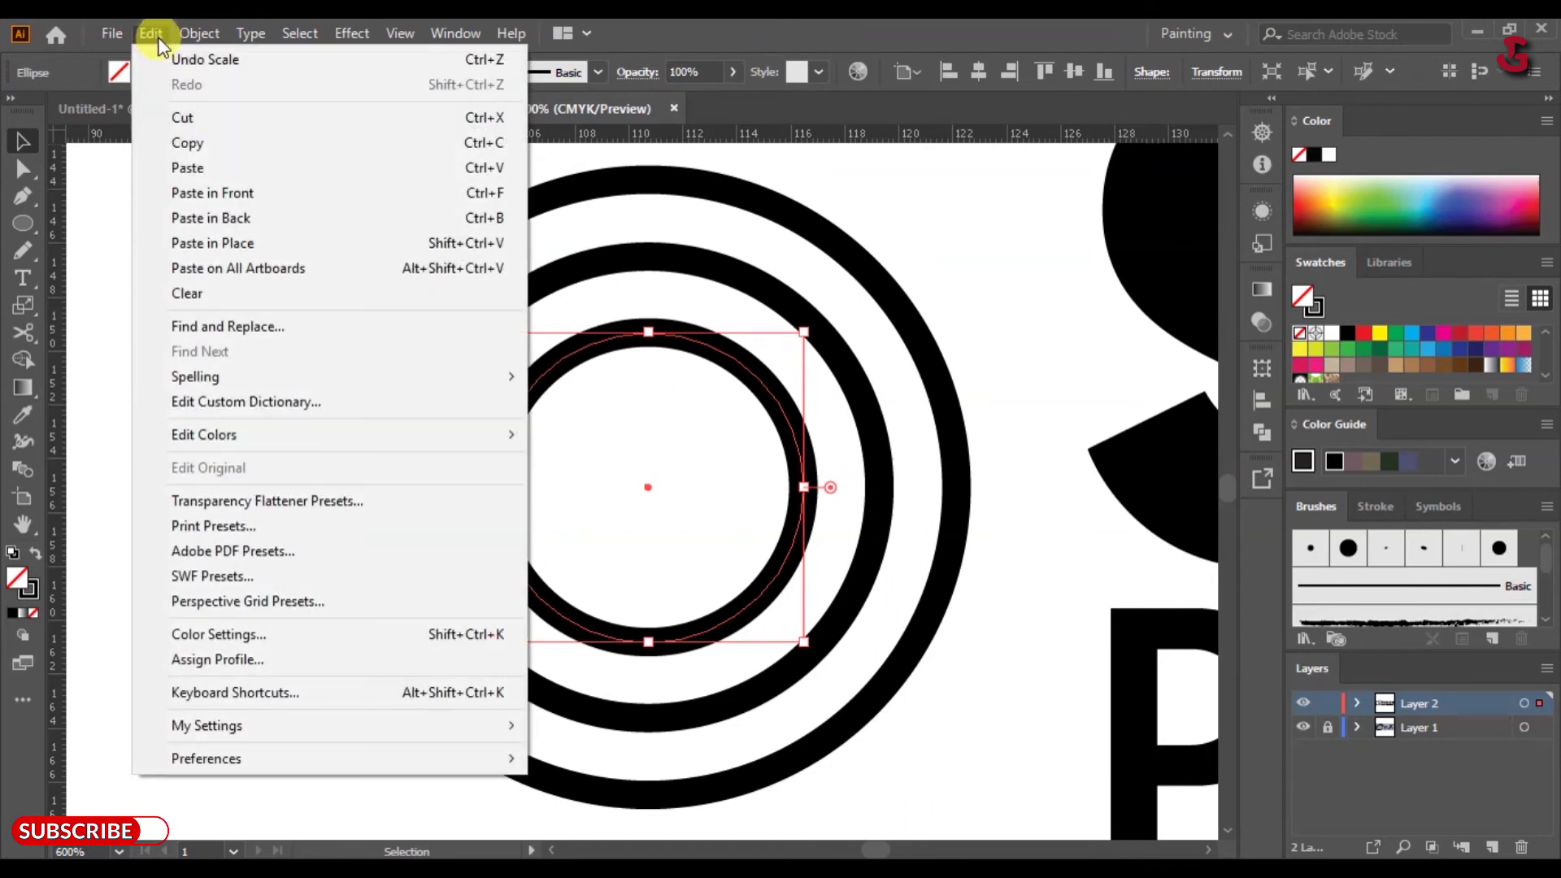
click(238, 195)
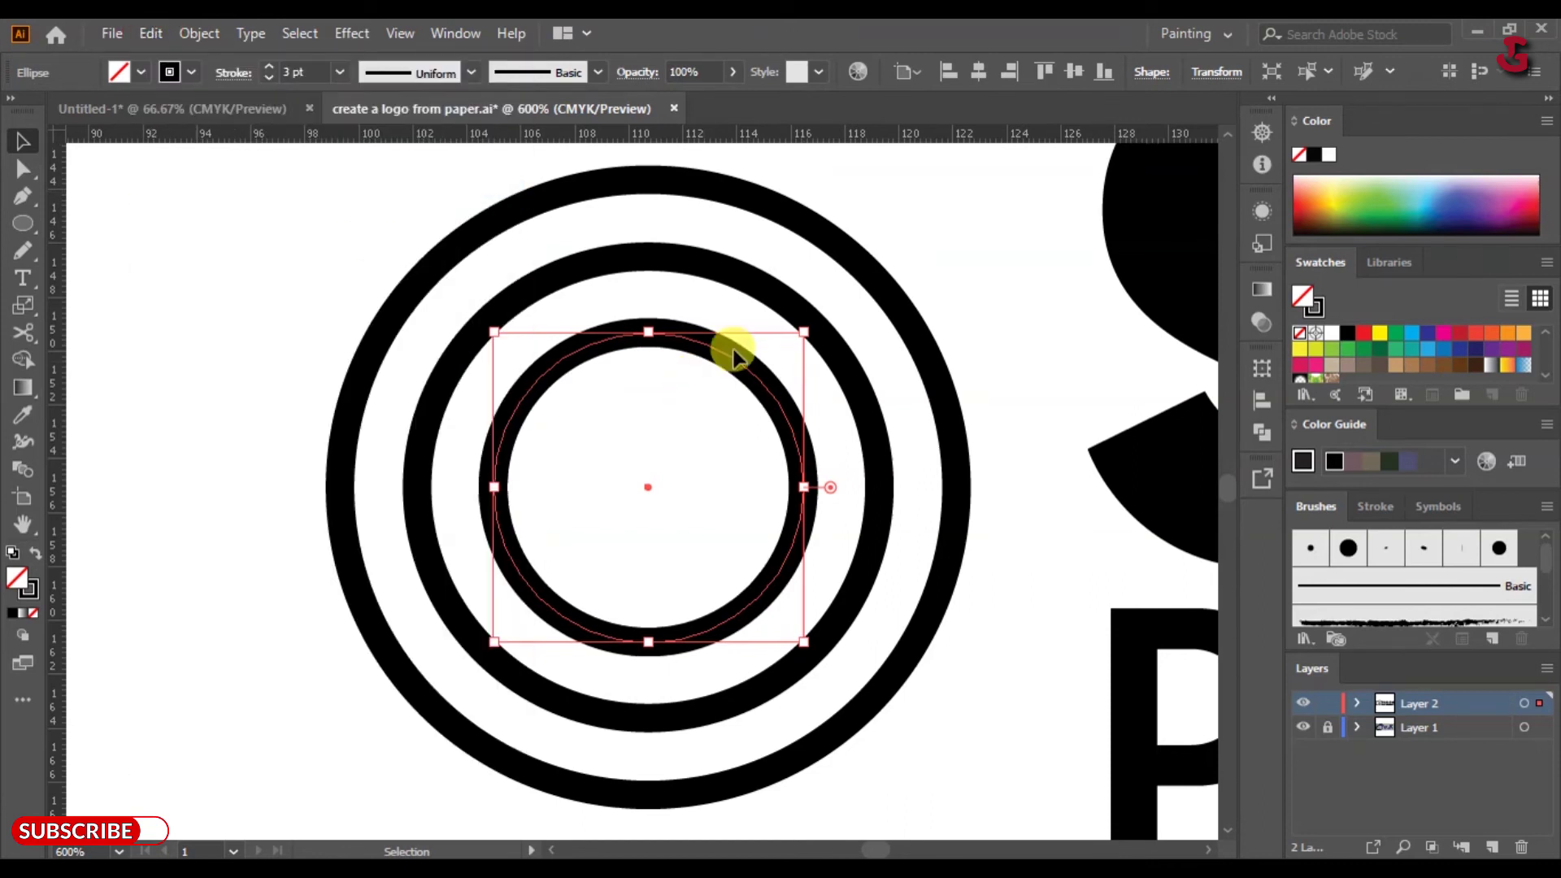
drag(808, 329, 742, 364)
click(1021, 635)
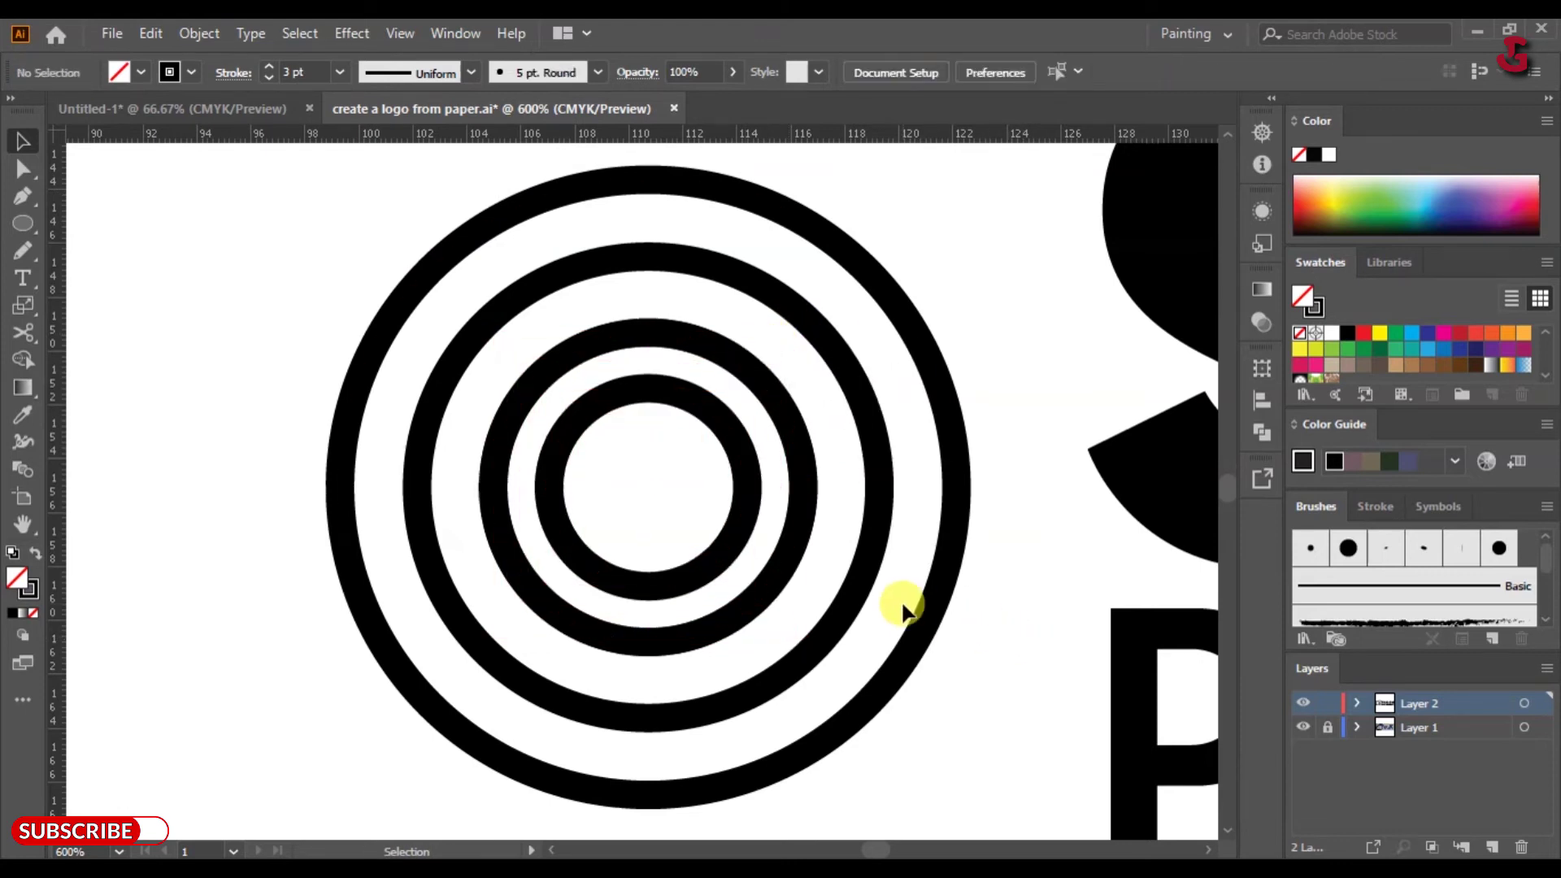
click(861, 587)
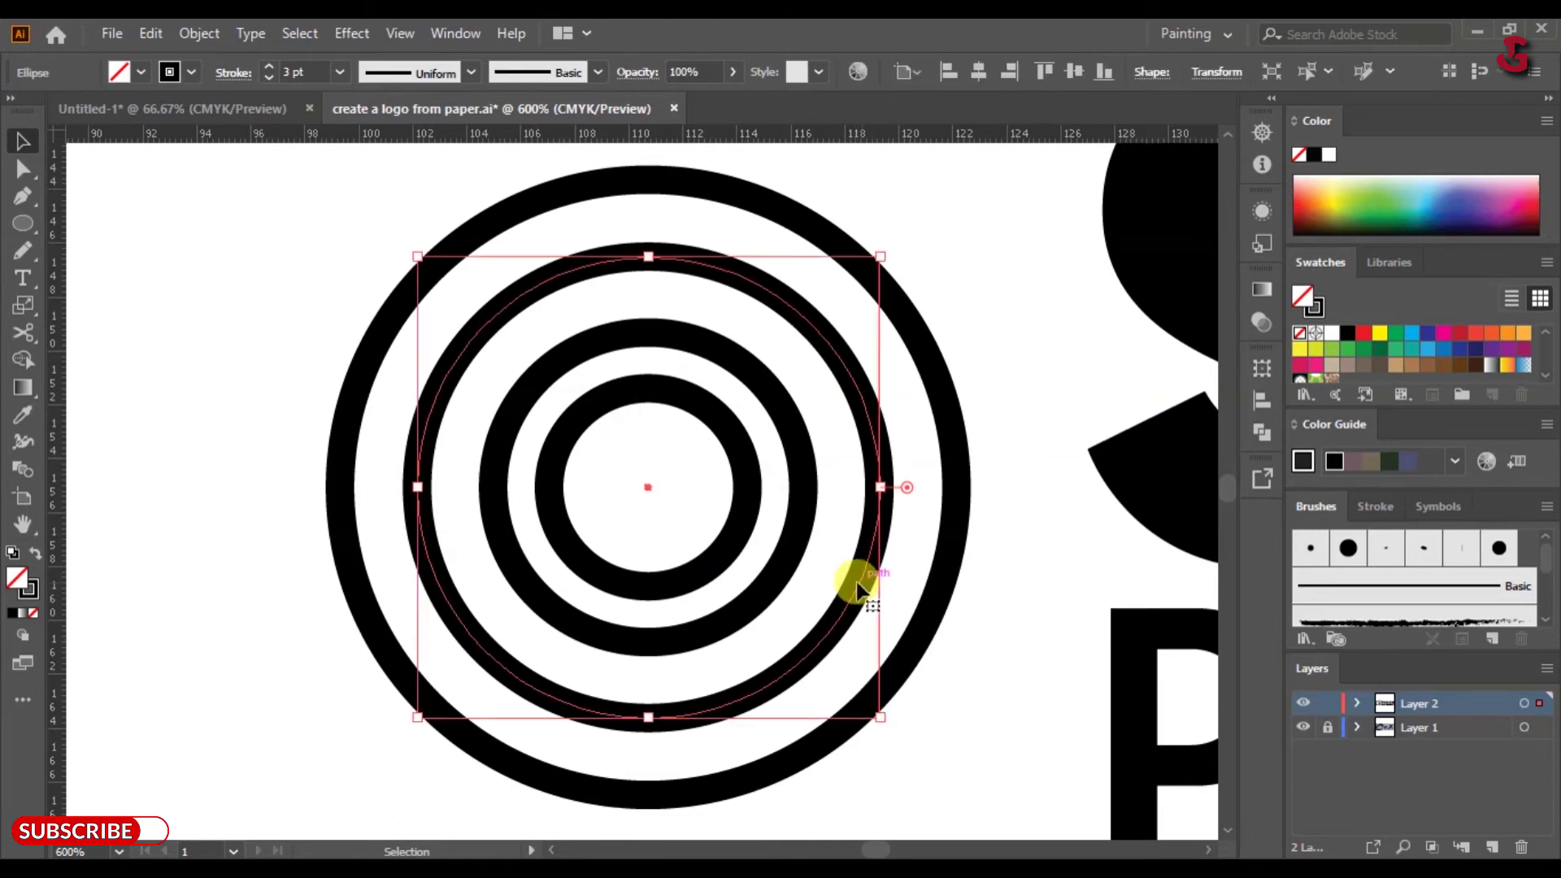
- Fill the second ring solid black and cut the third ring's circle out of it with Shape Builder
click(34, 553)
shift+click(499, 530)
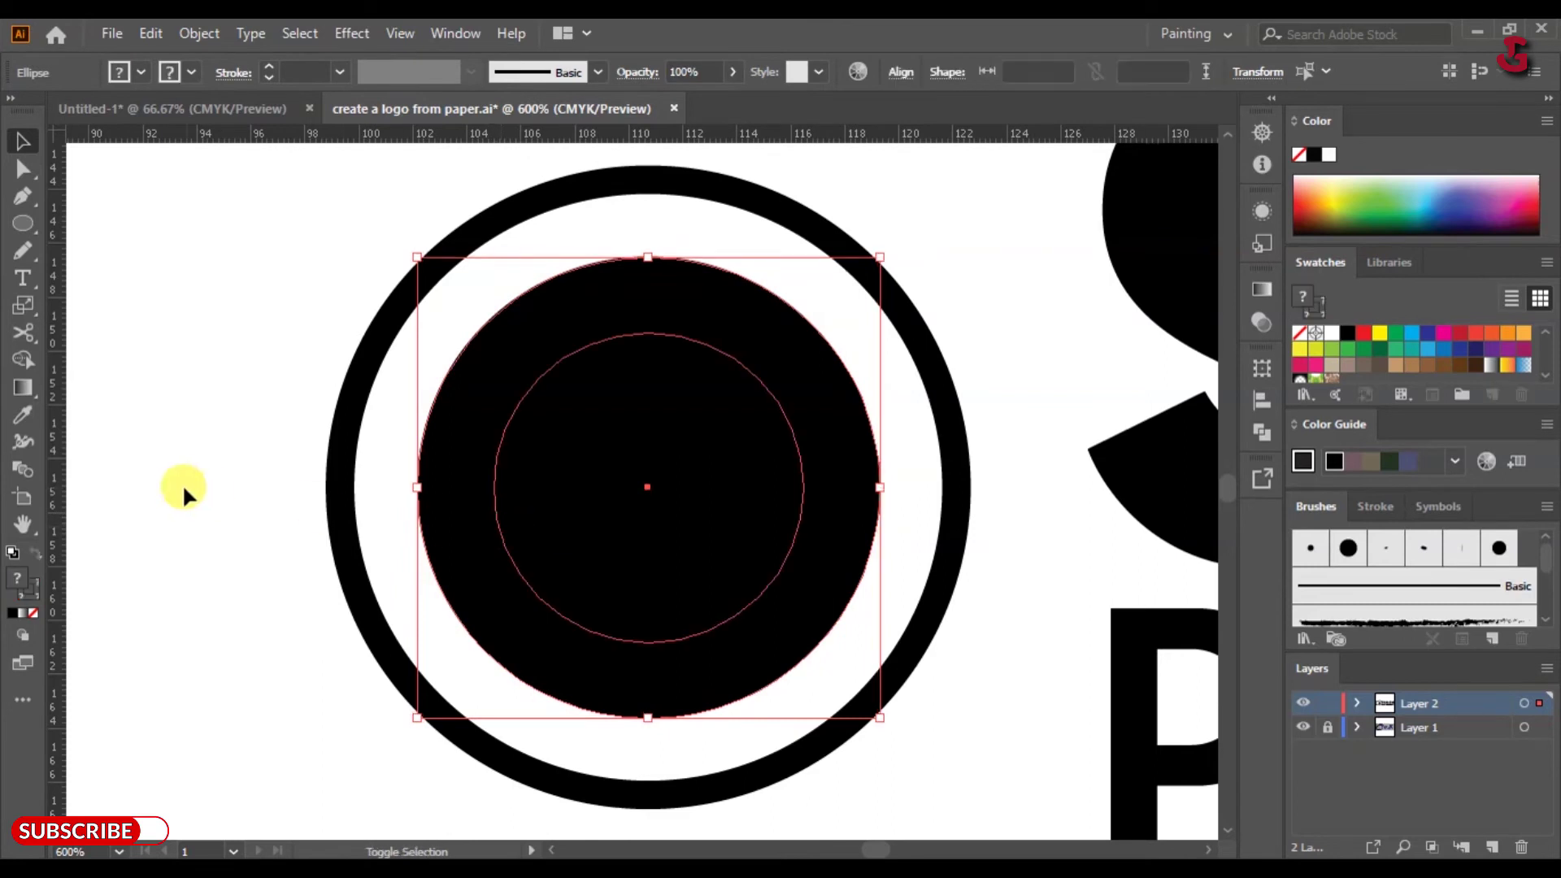
click(19, 362)
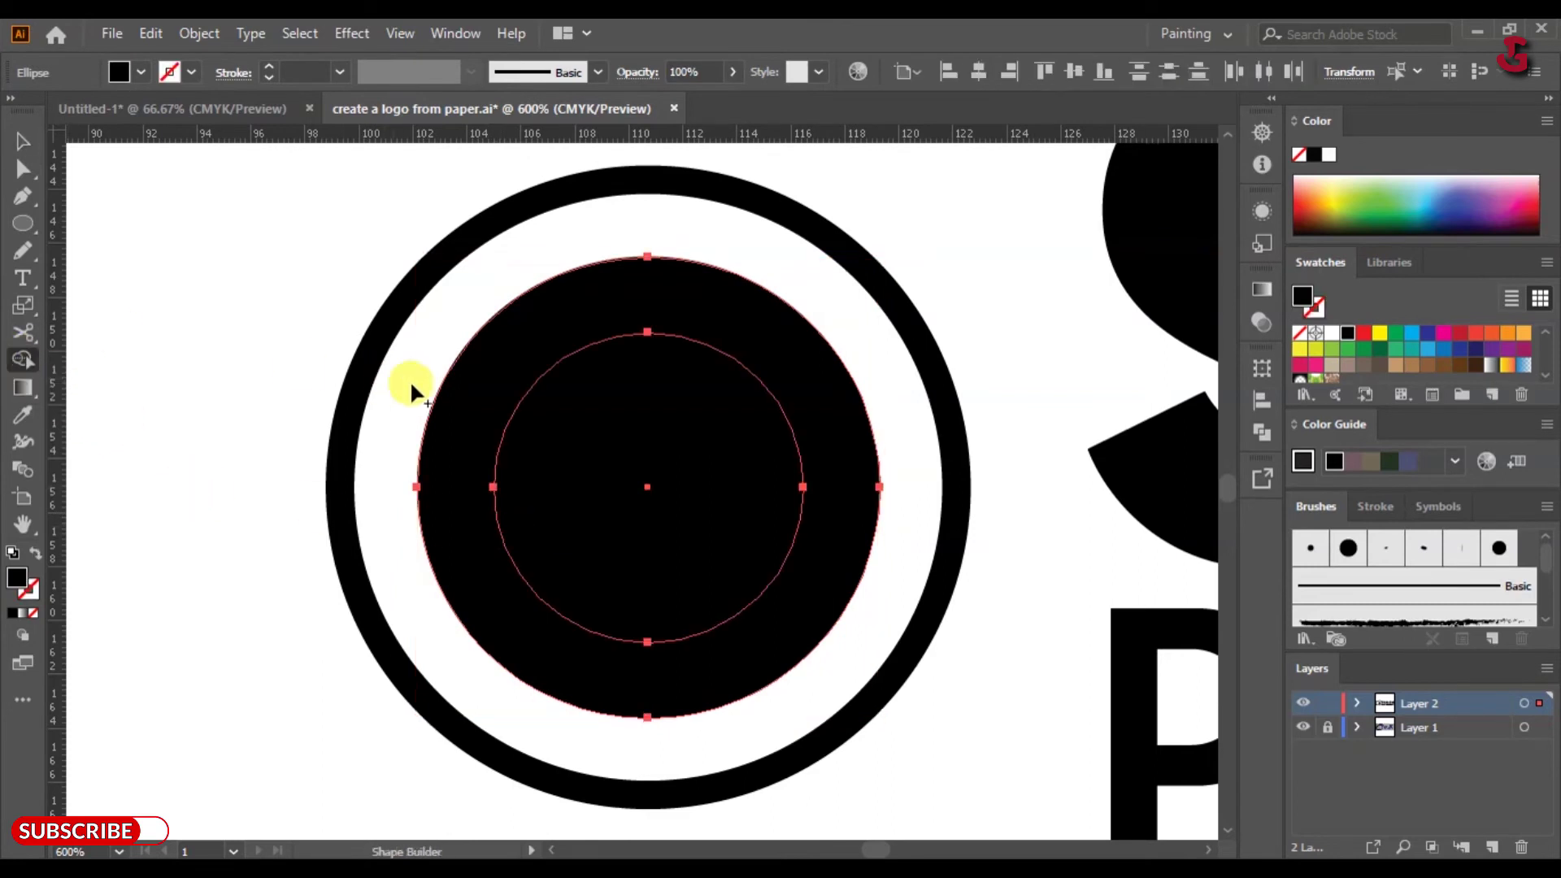
alt+click(576, 402)
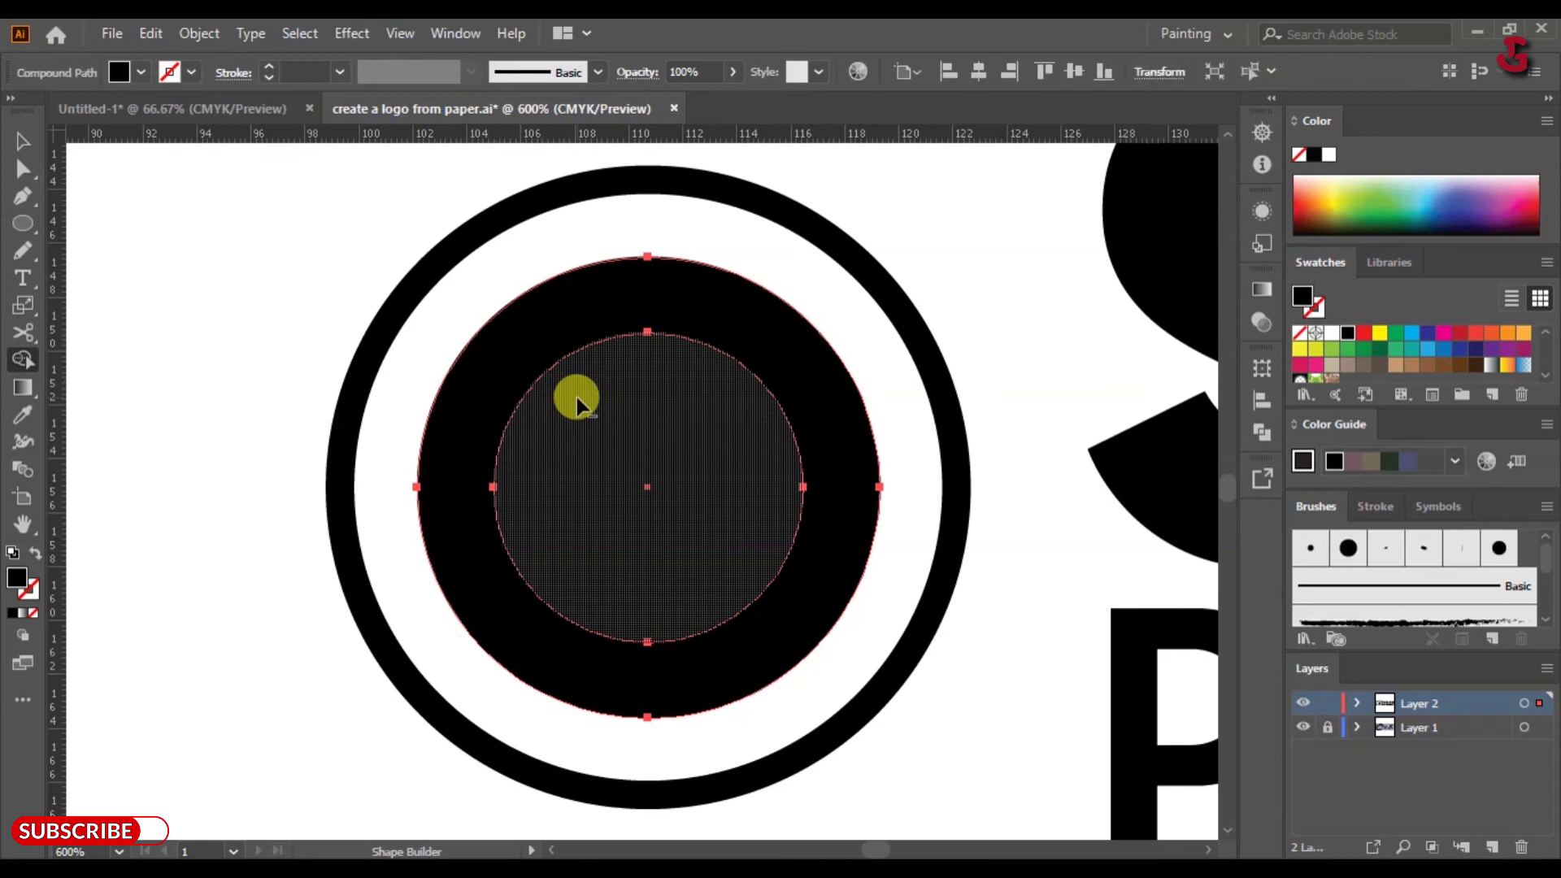
click(23, 142)
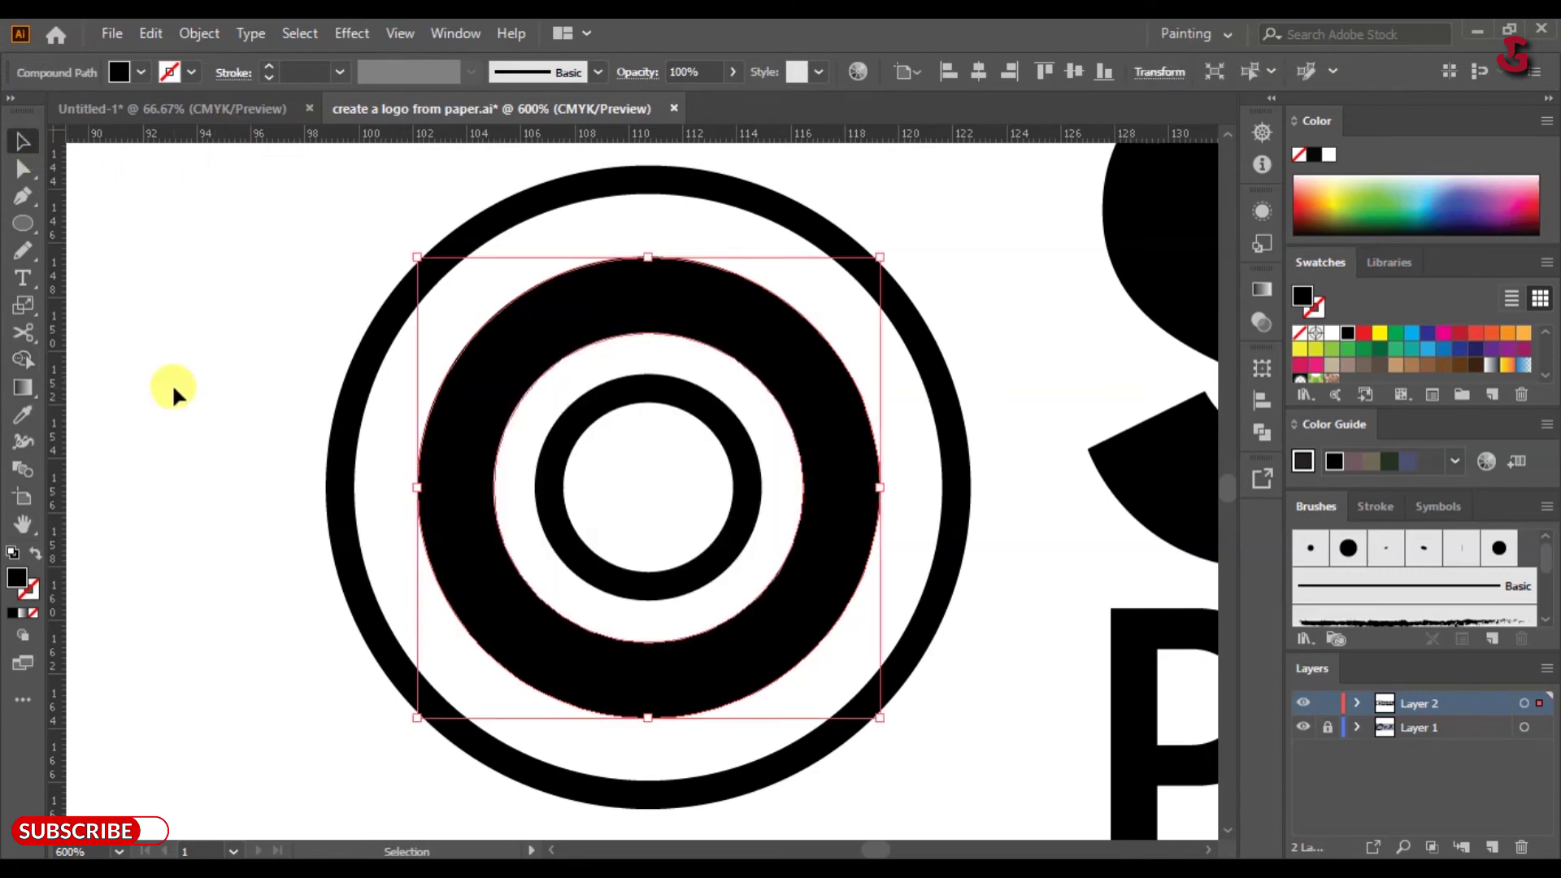
click(228, 488)
- Fill the innermost circle solid black and enlarge the thick black band around it
click(591, 567)
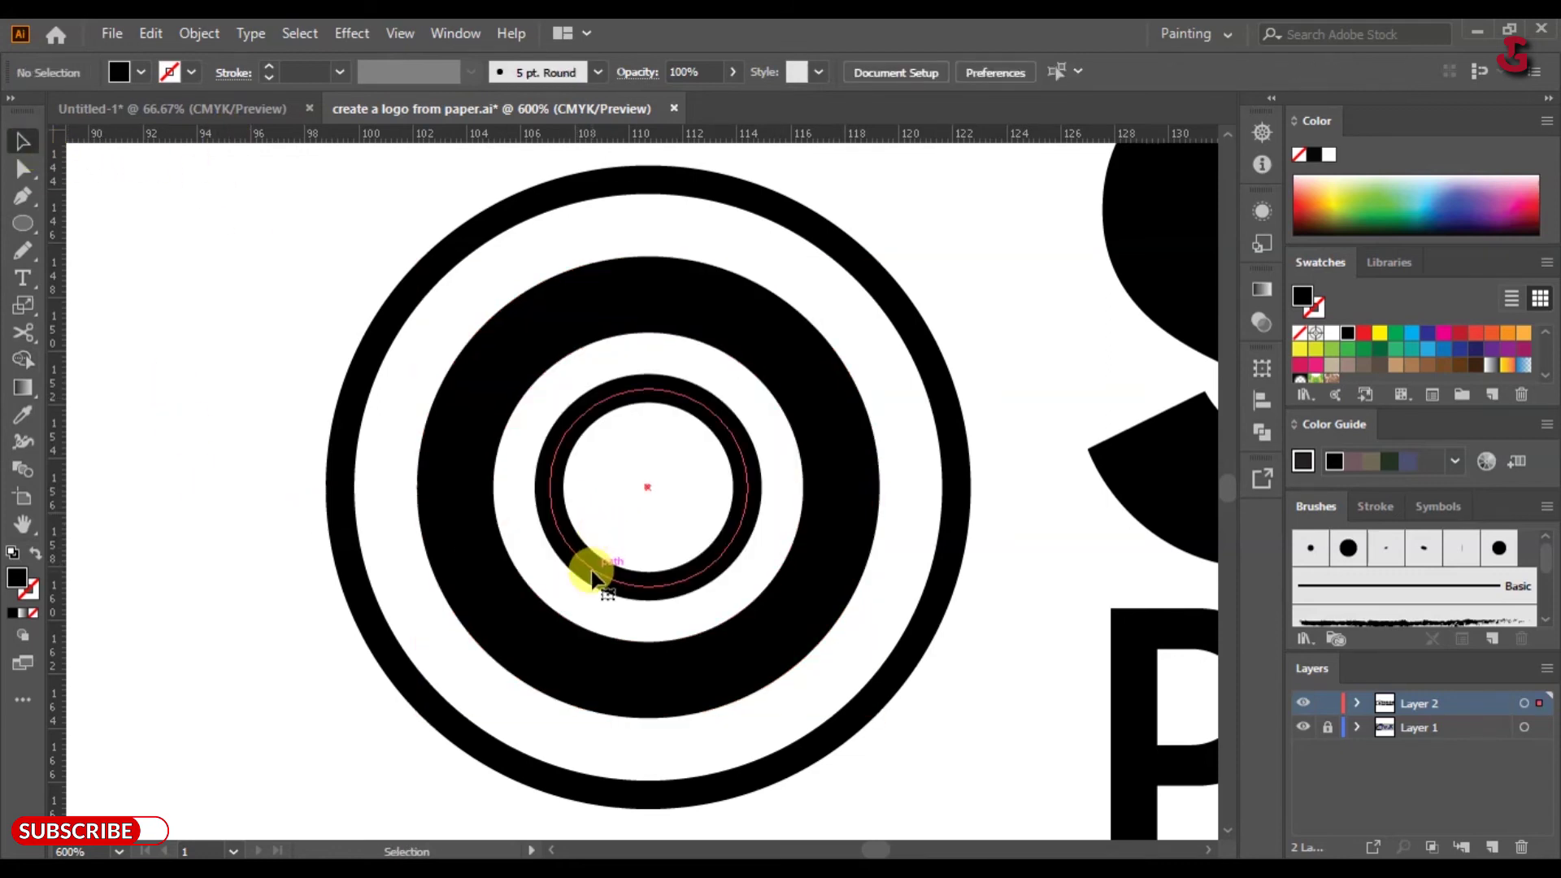
click(34, 554)
click(34, 554)
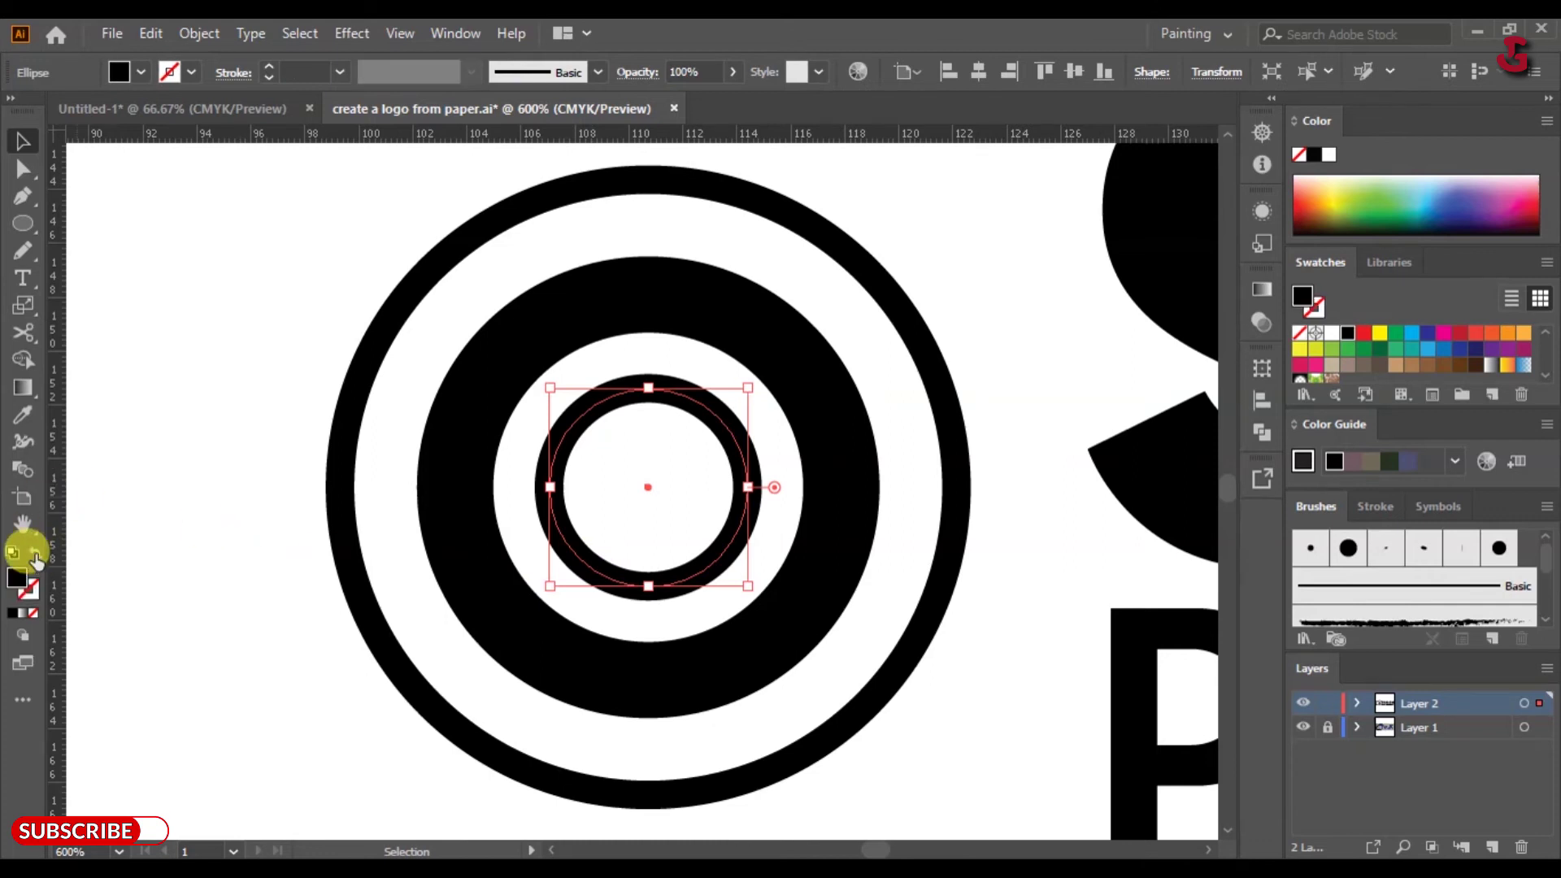
click(1020, 302)
click(507, 556)
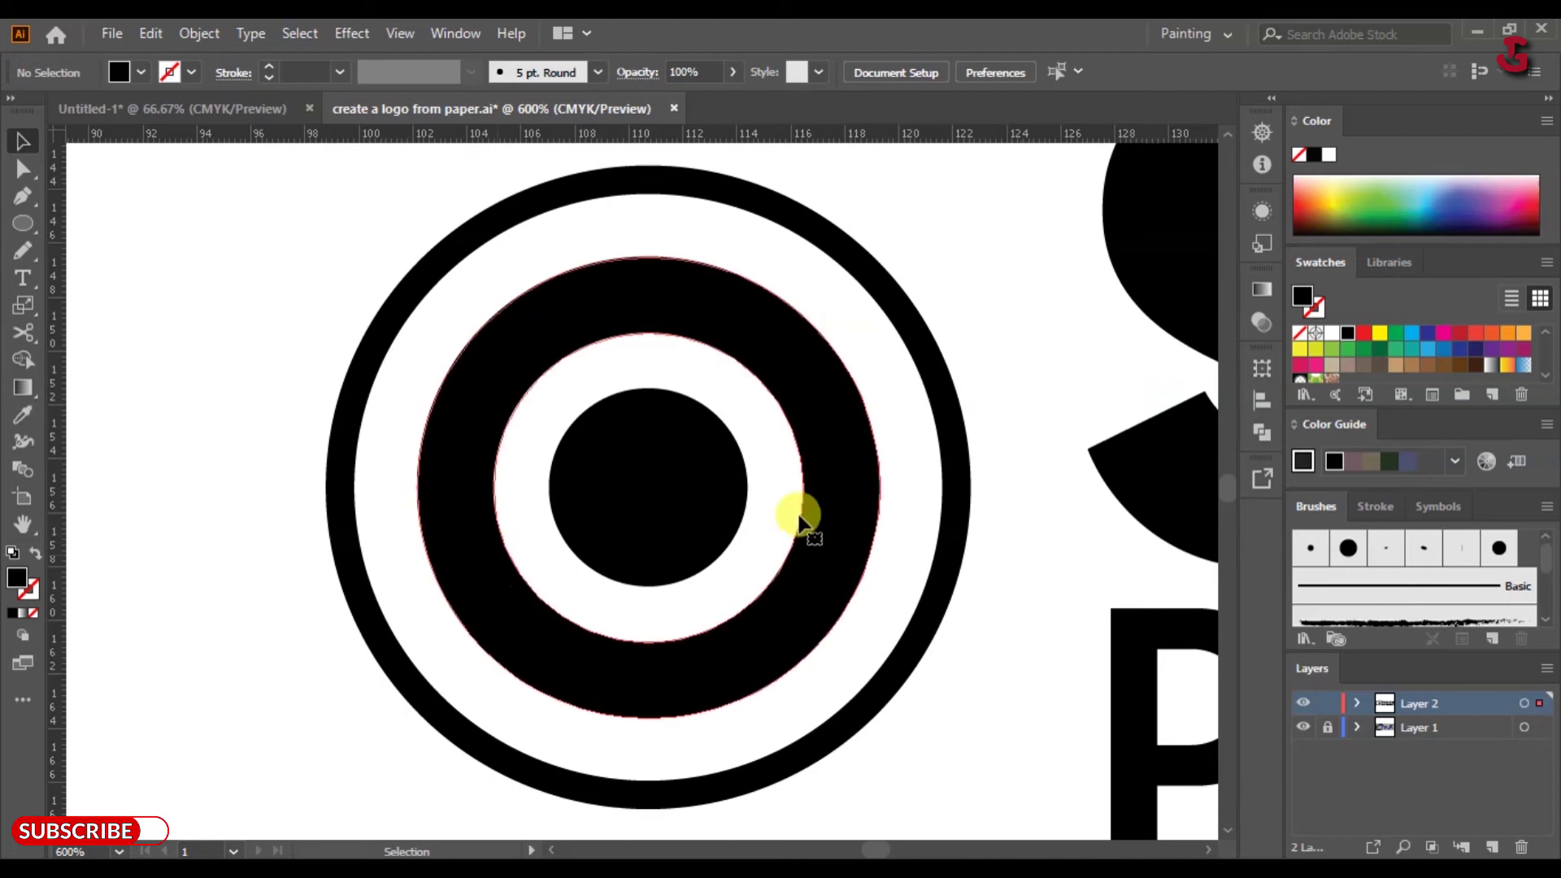
drag(882, 257, 901, 237)
click(697, 463)
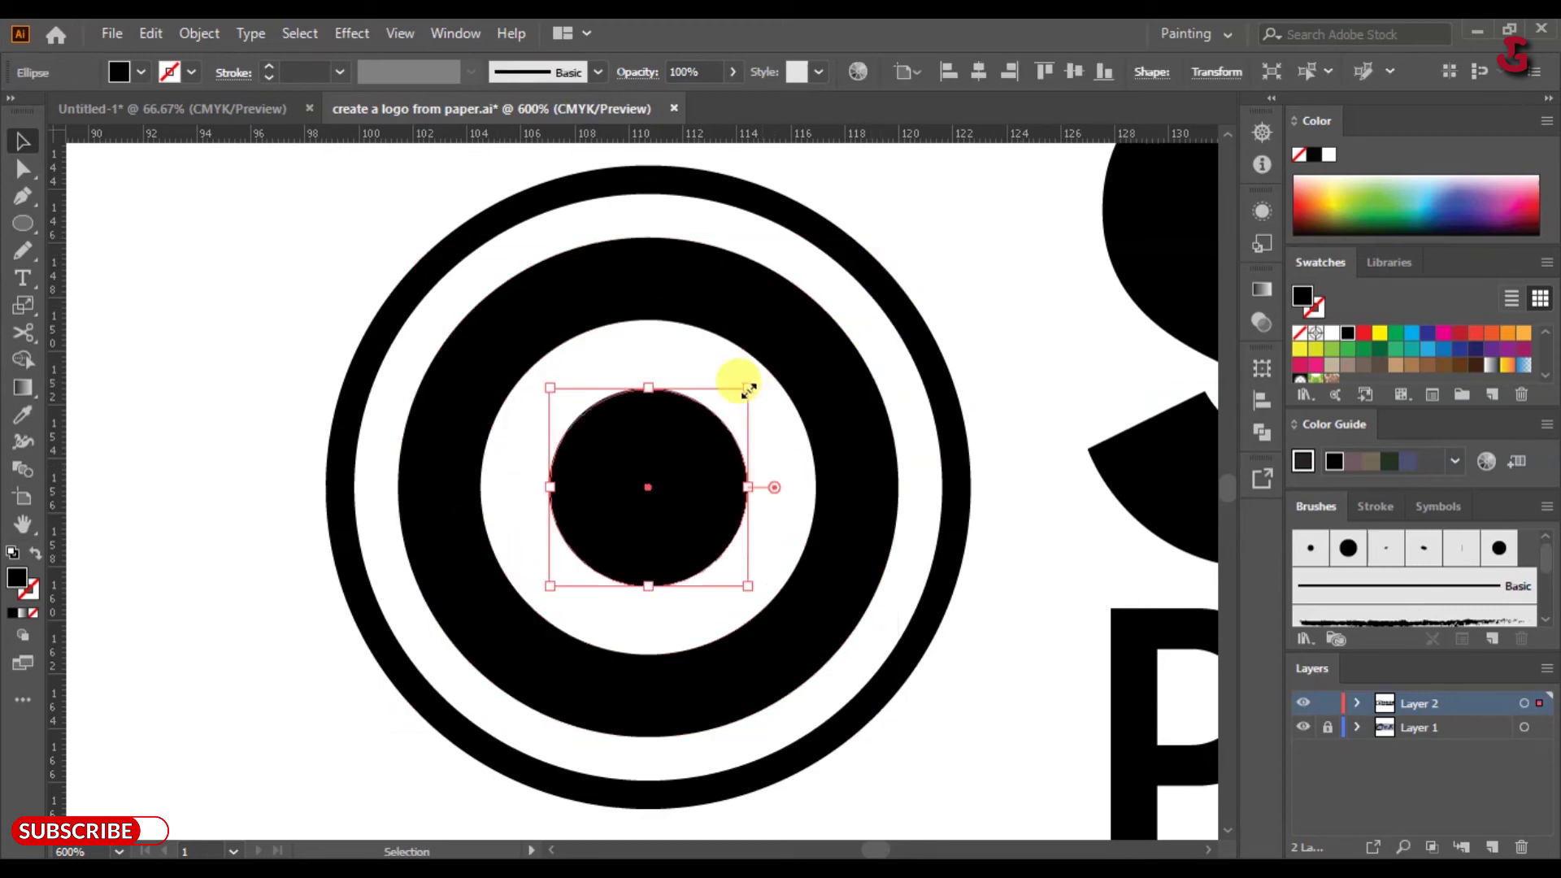
click(533, 456)
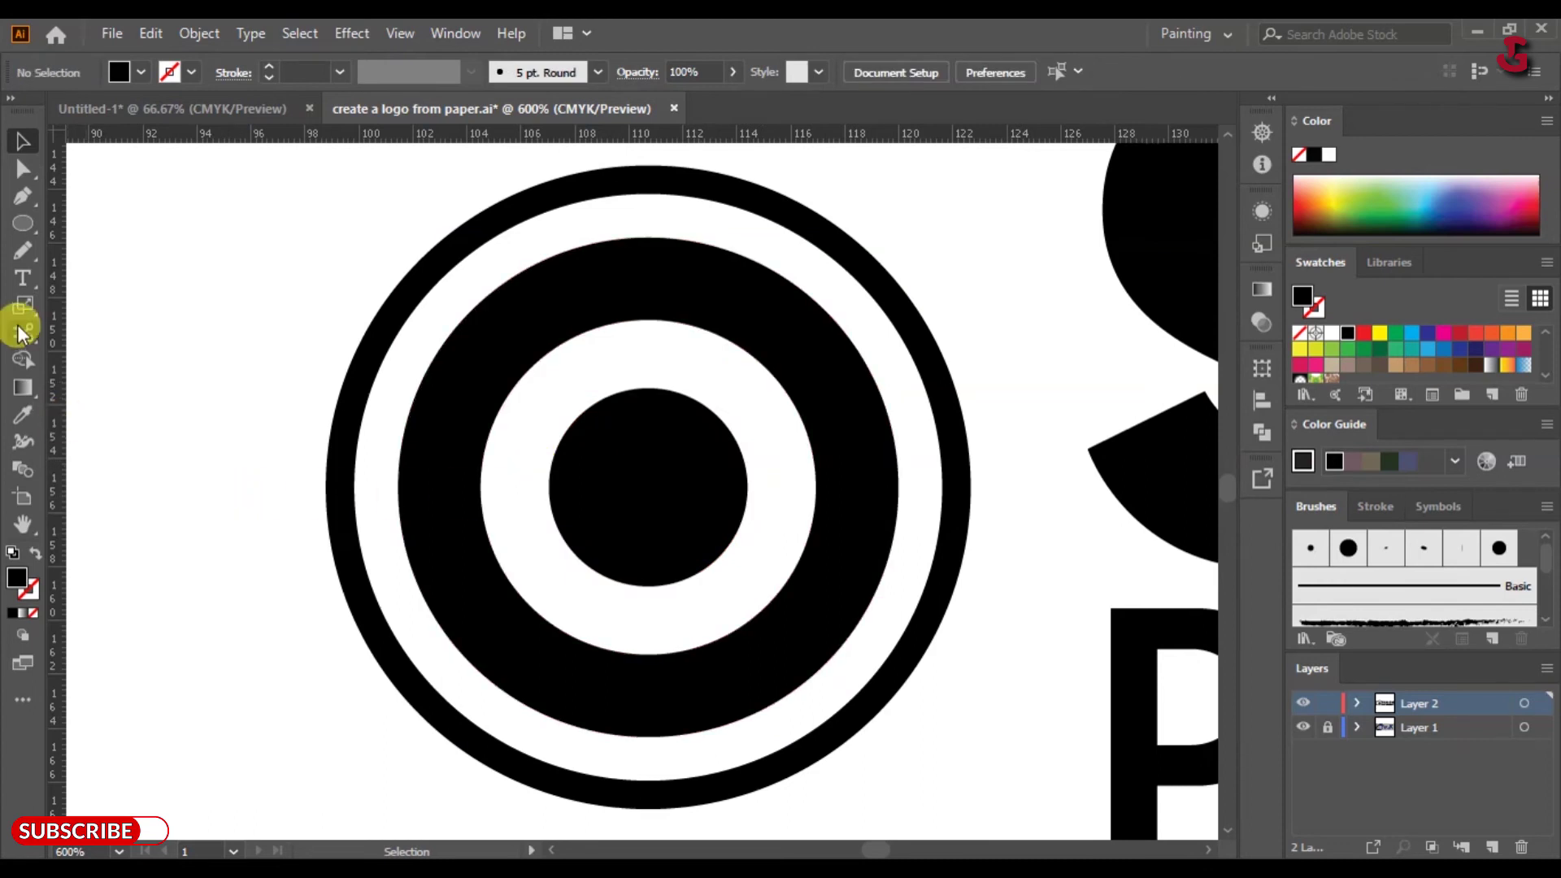
- Draw a small white-filled highlight circle on the lens
click(18, 228)
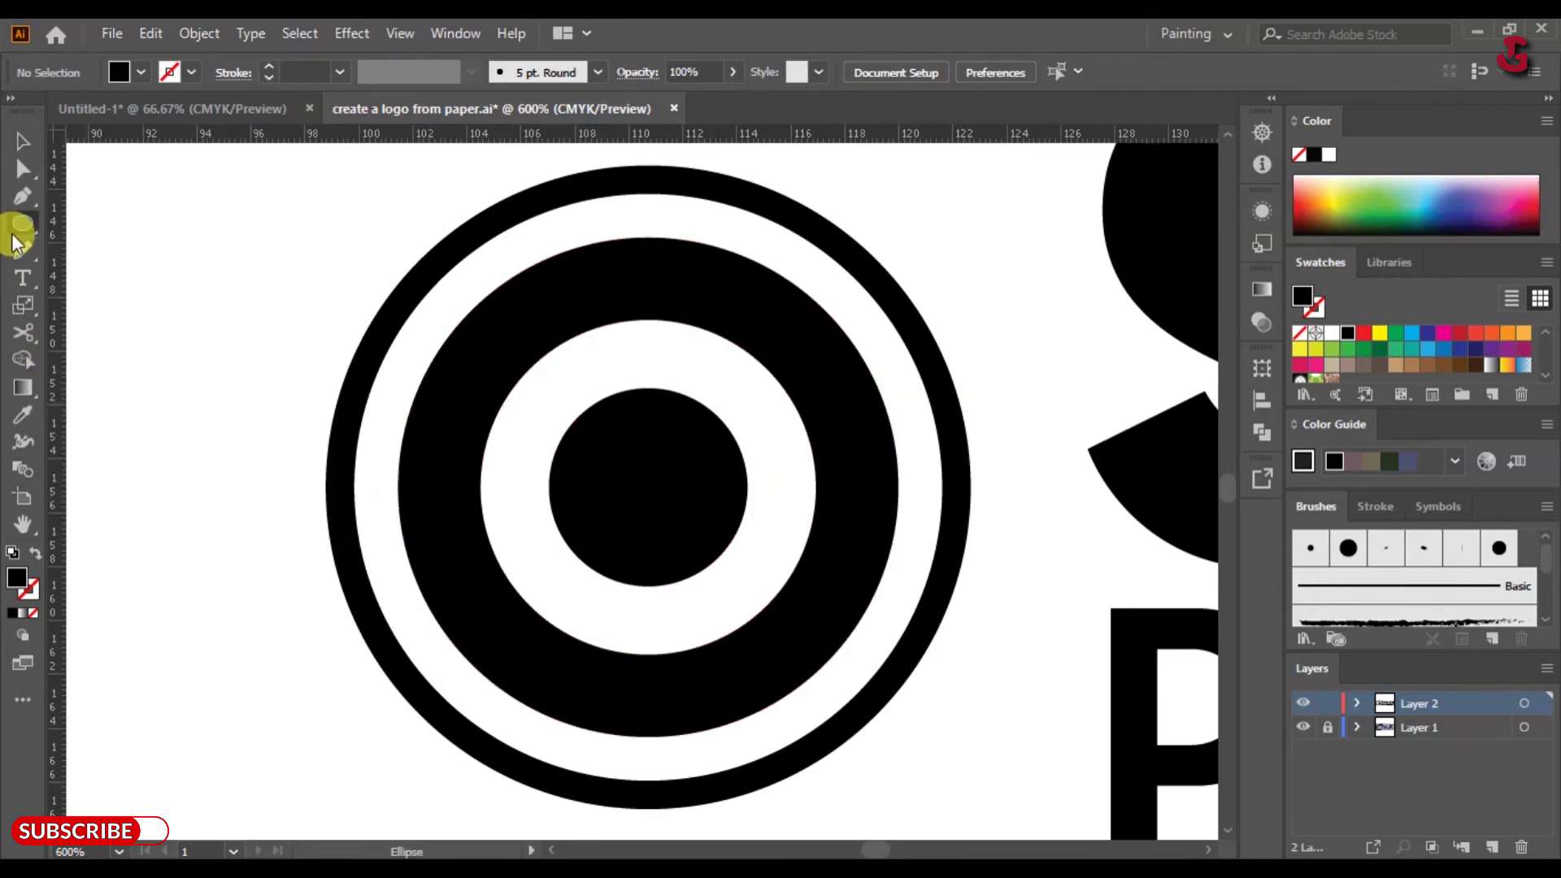
drag(704, 401, 751, 441)
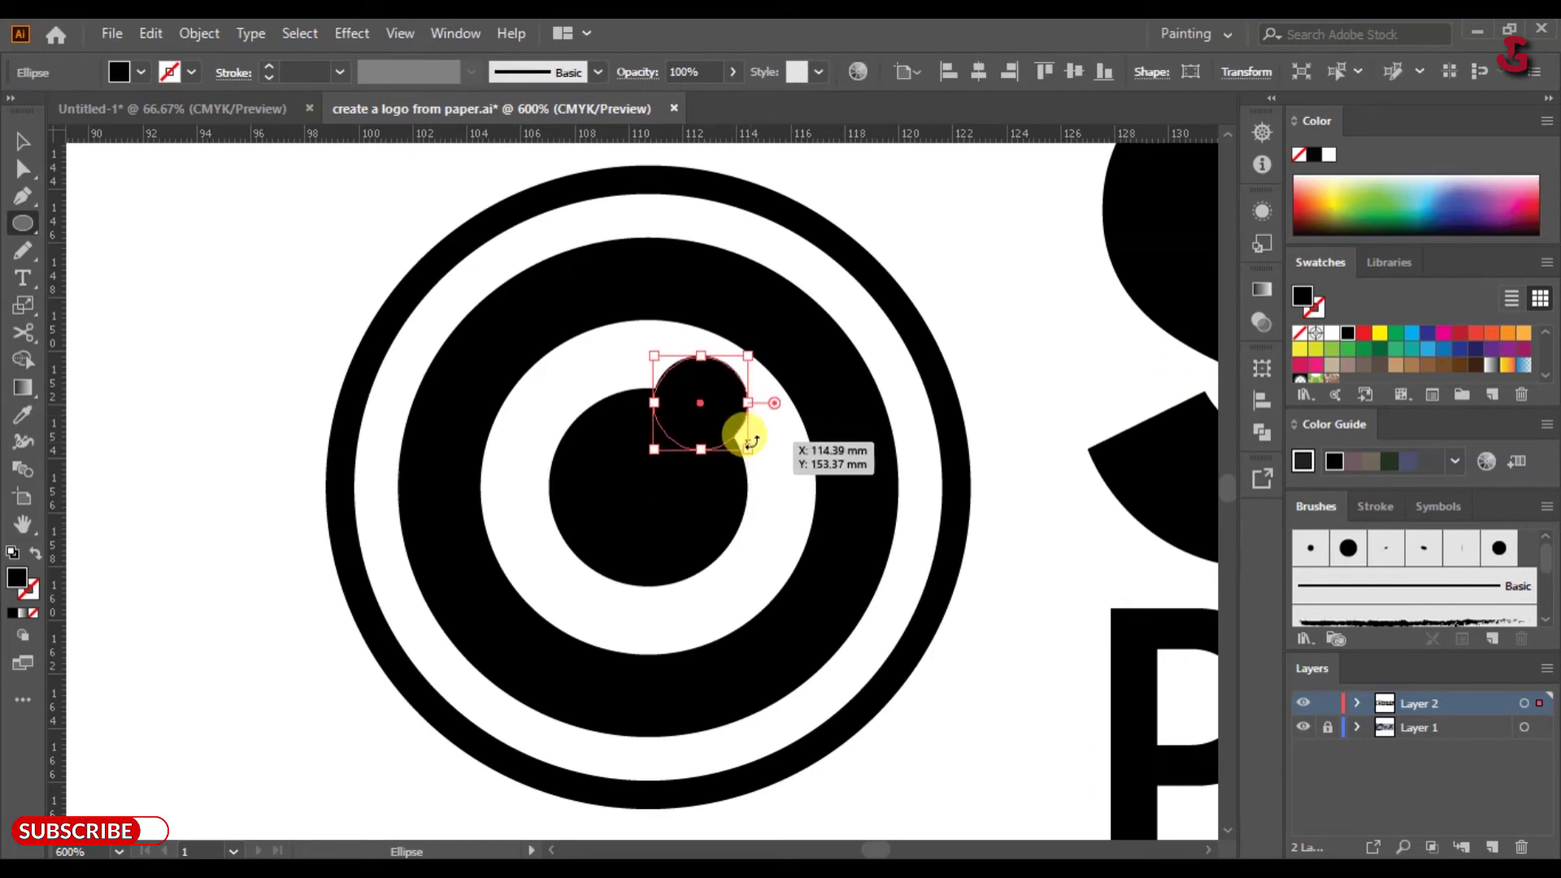
double_click(17, 579)
drag(693, 358, 662, 307)
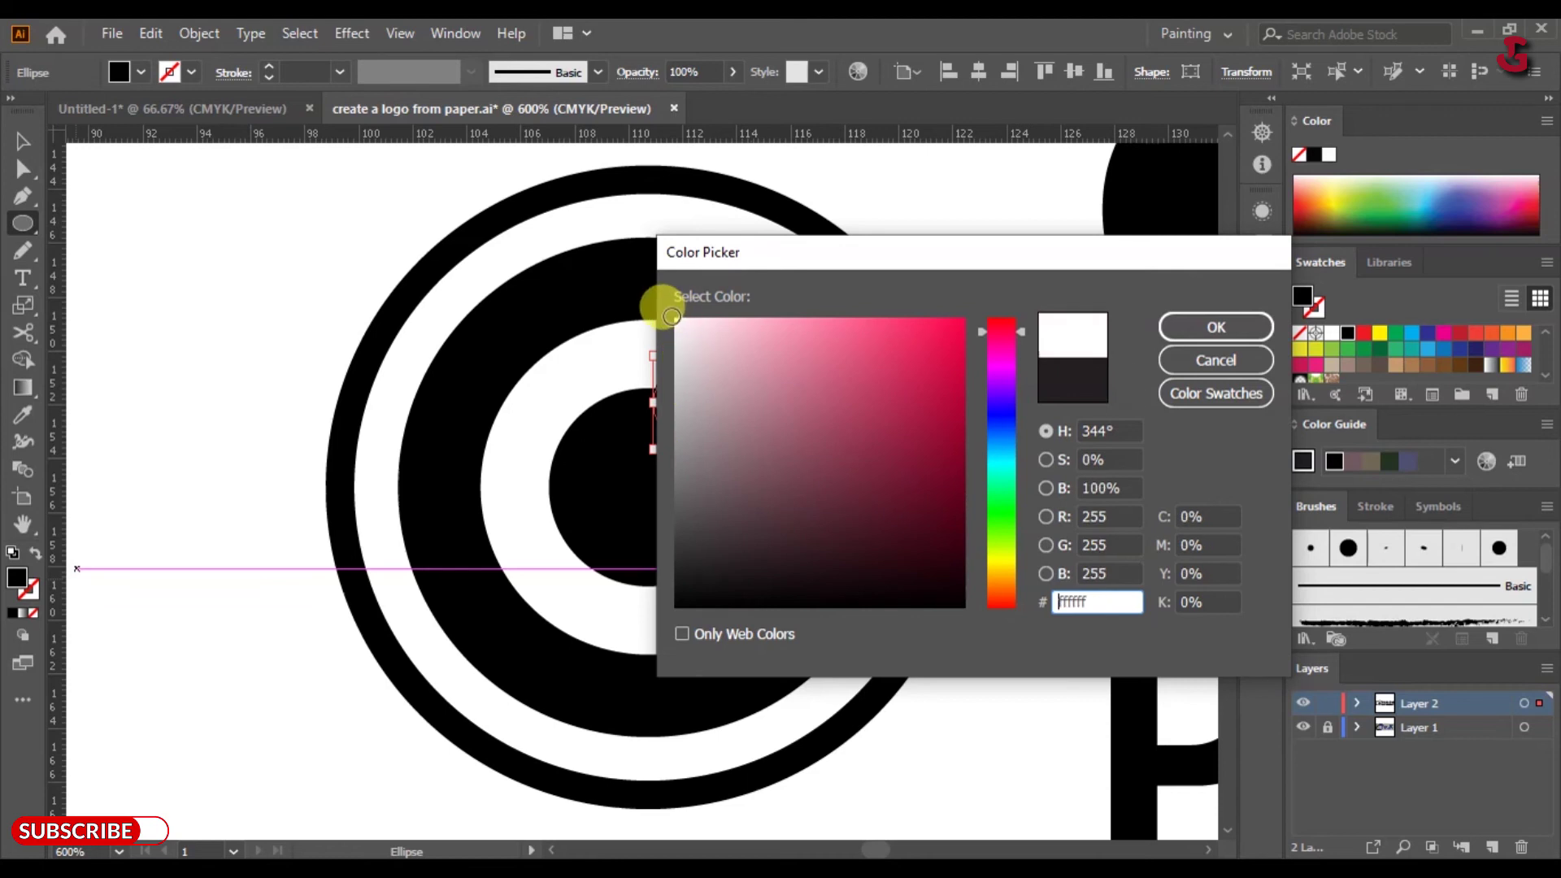
click(1216, 327)
key(v)
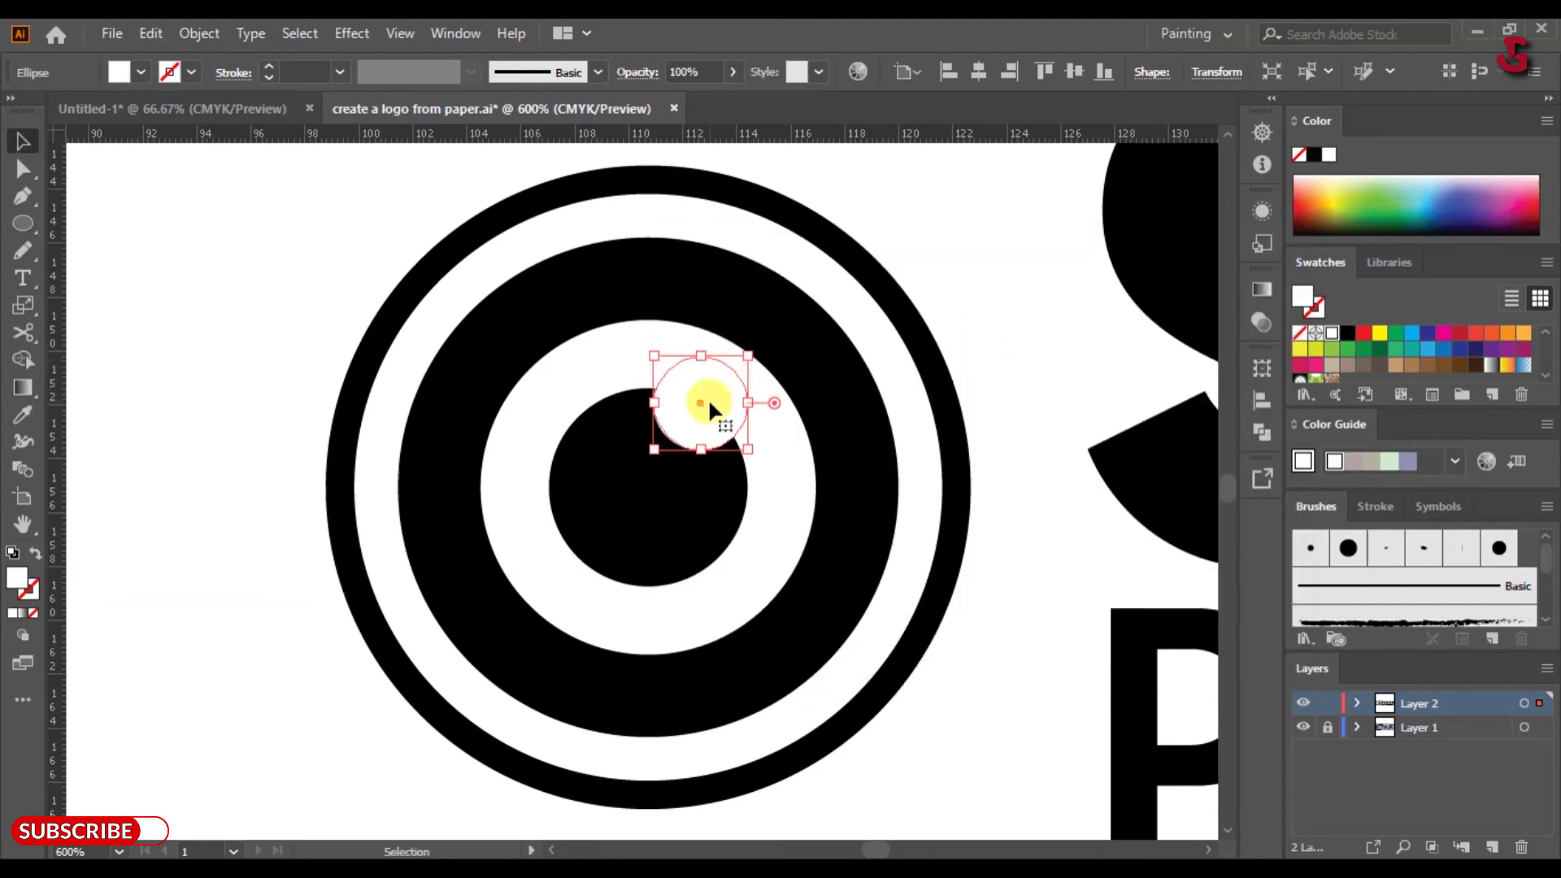
- Paste a copy of the highlight circle in front and move it inside the black centre disc
click(149, 37)
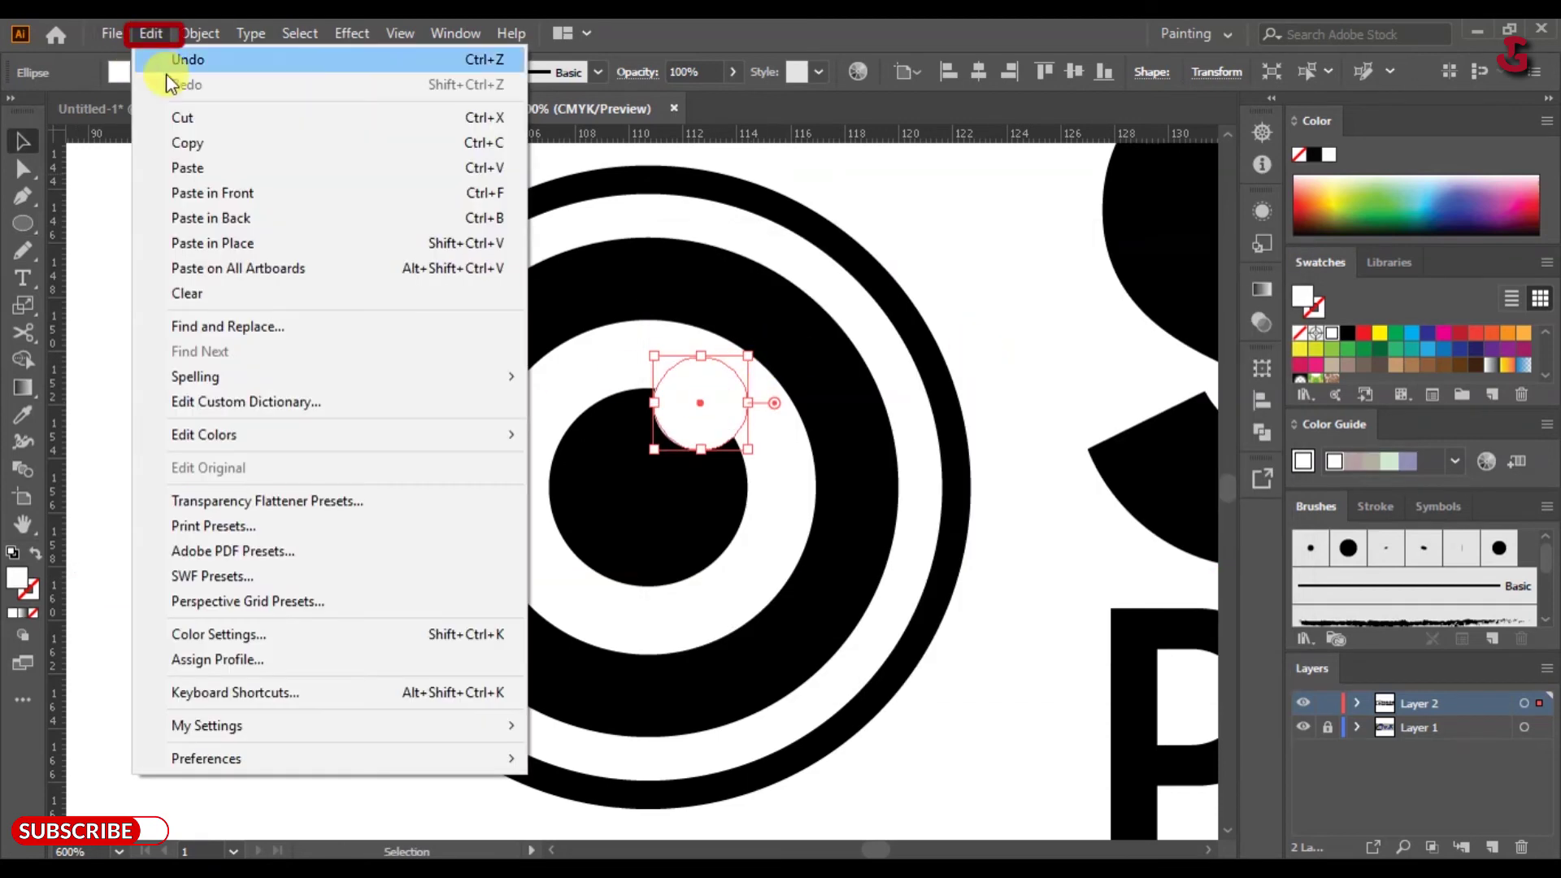
click(189, 144)
click(149, 33)
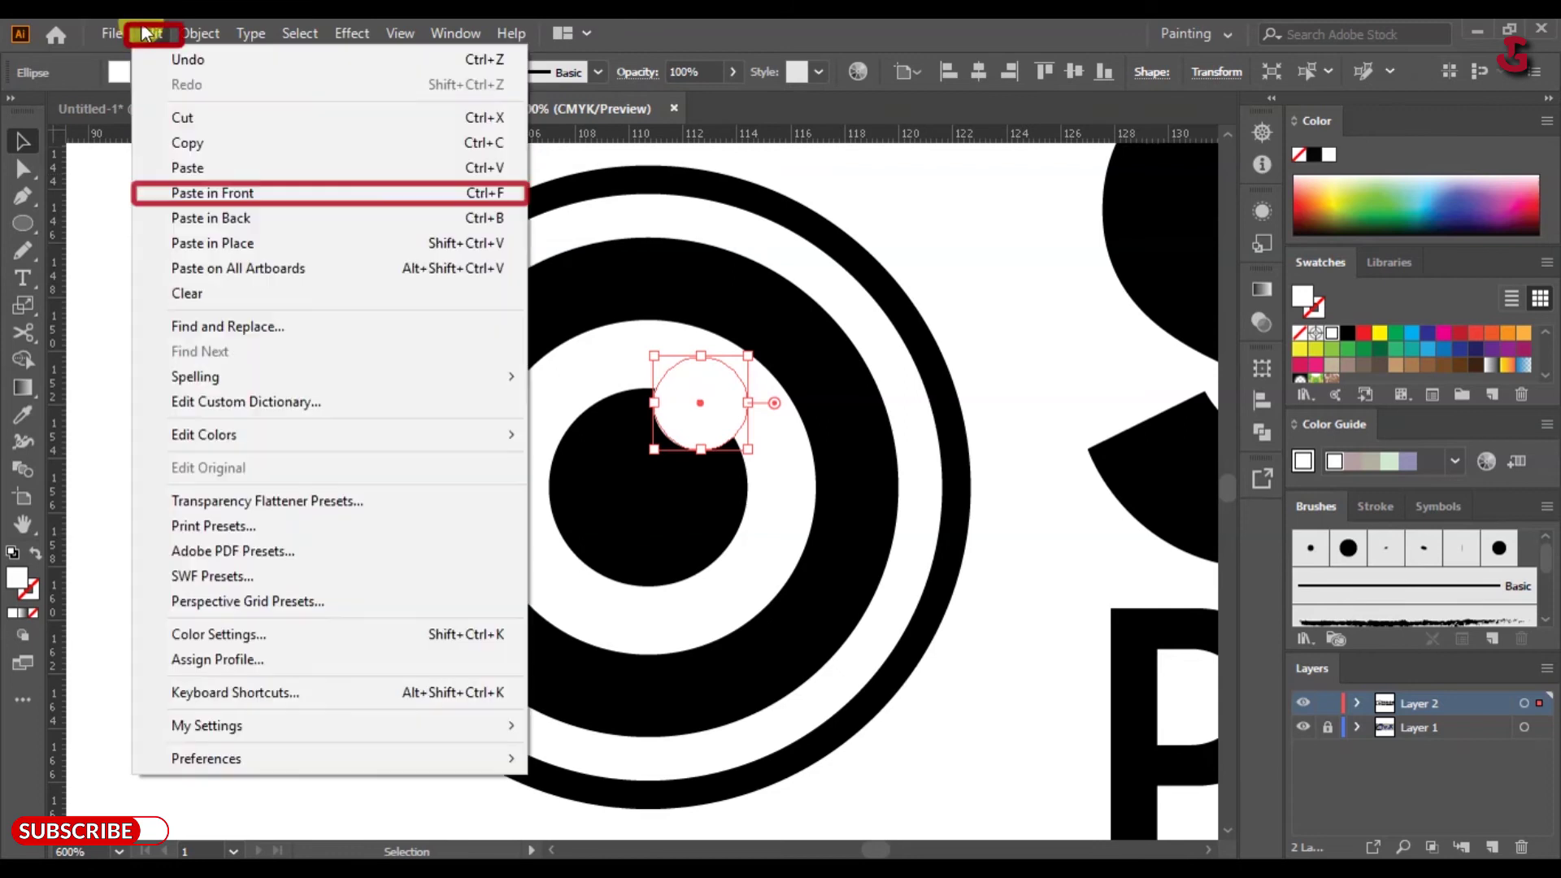
click(226, 195)
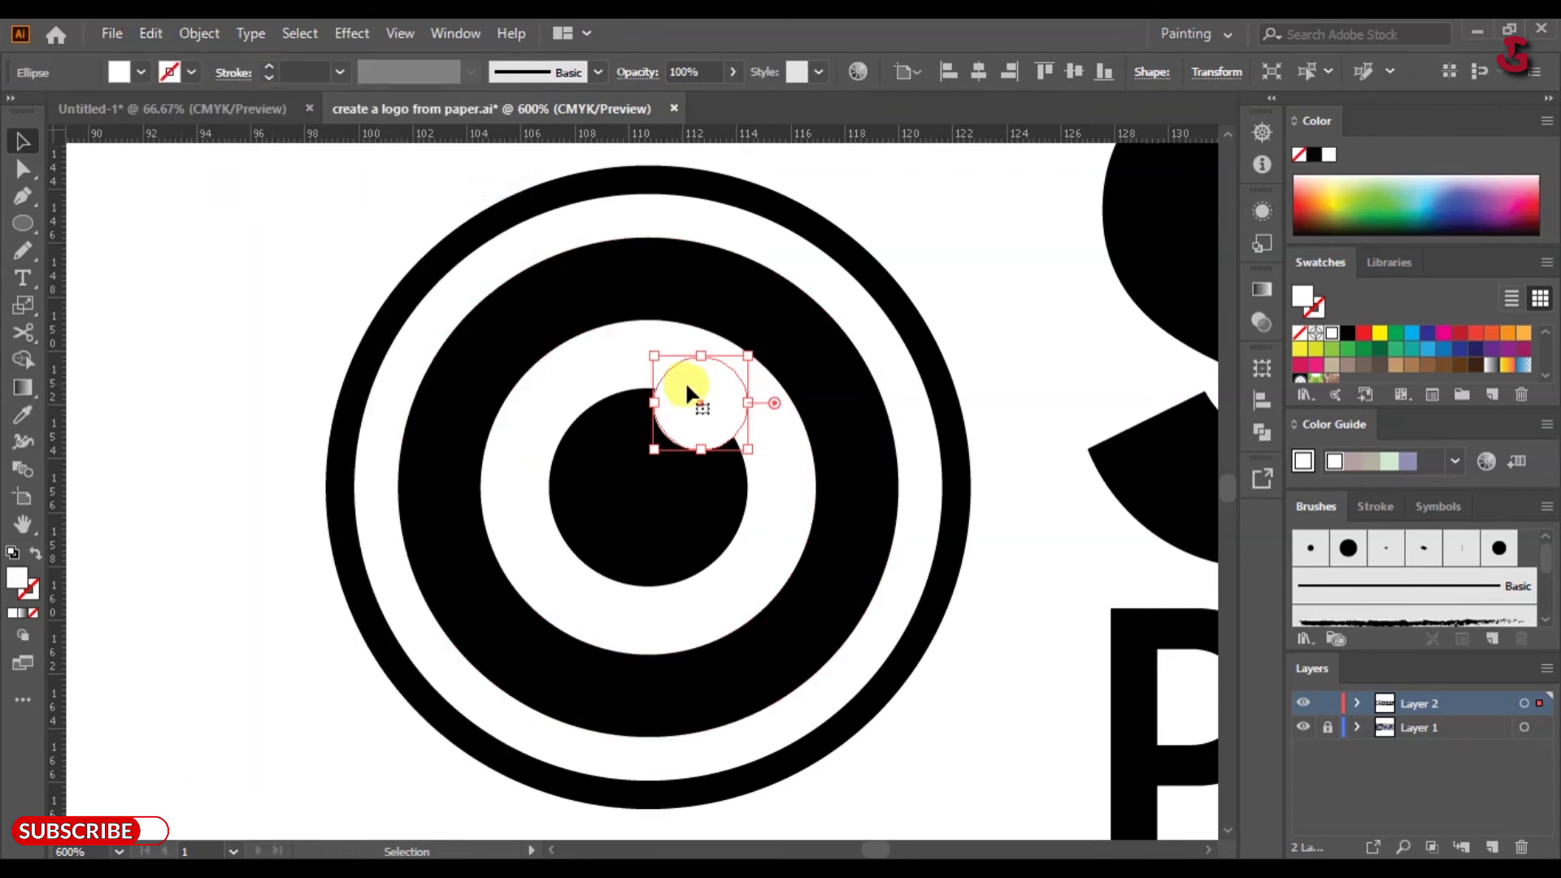
drag(714, 387, 662, 484)
click(750, 466)
- Subtract the upper highlight circle from the black centre disc with Shape Builder
click(681, 406)
shift+click(640, 503)
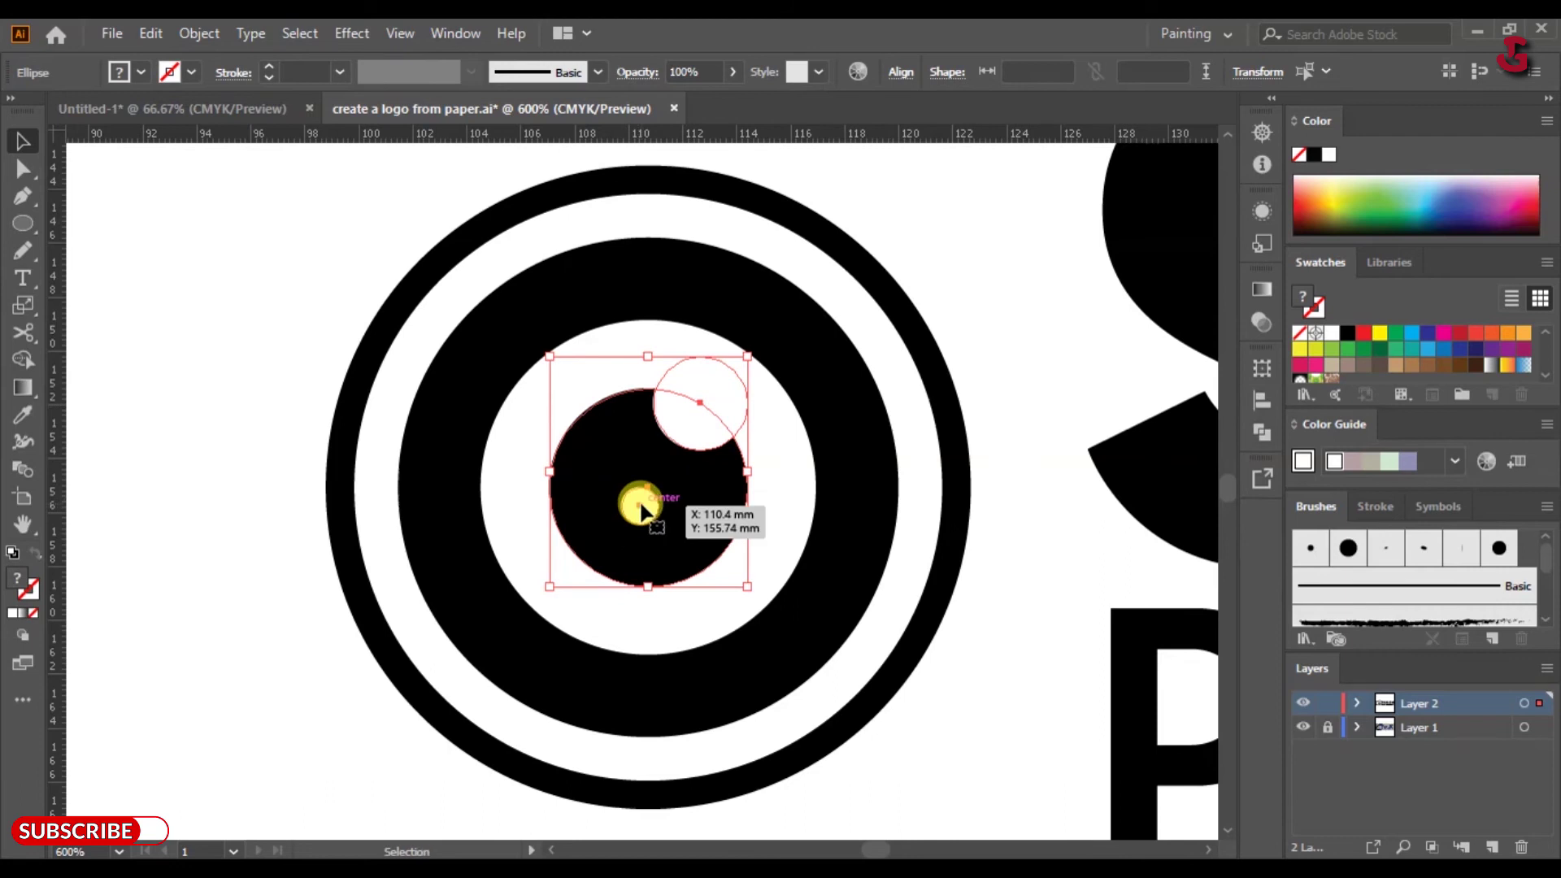
click(28, 361)
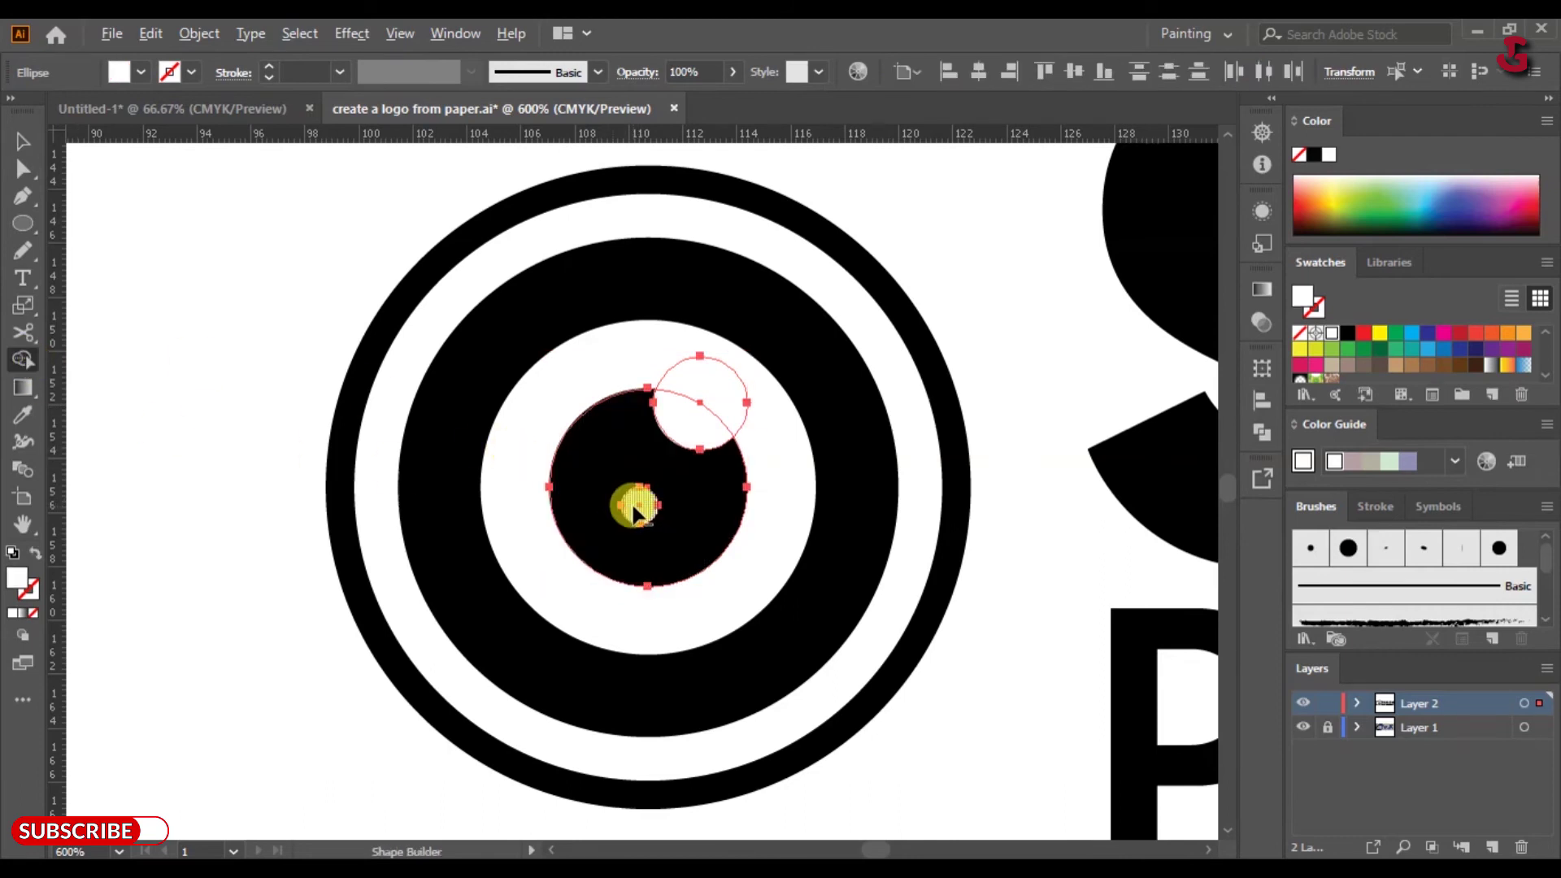
alt+click(736, 400)
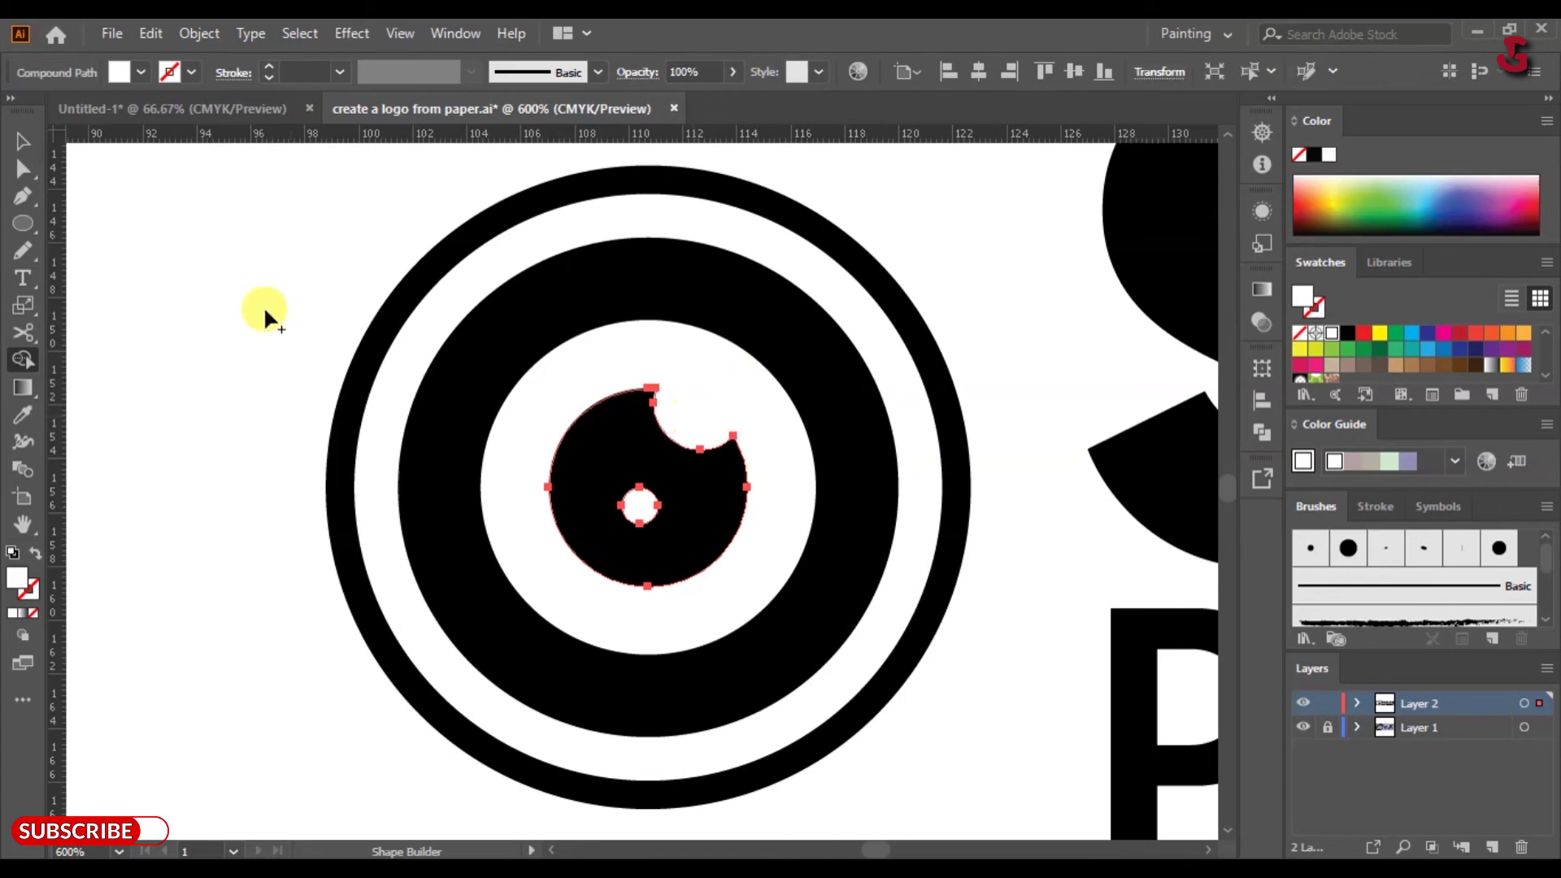
click(23, 140)
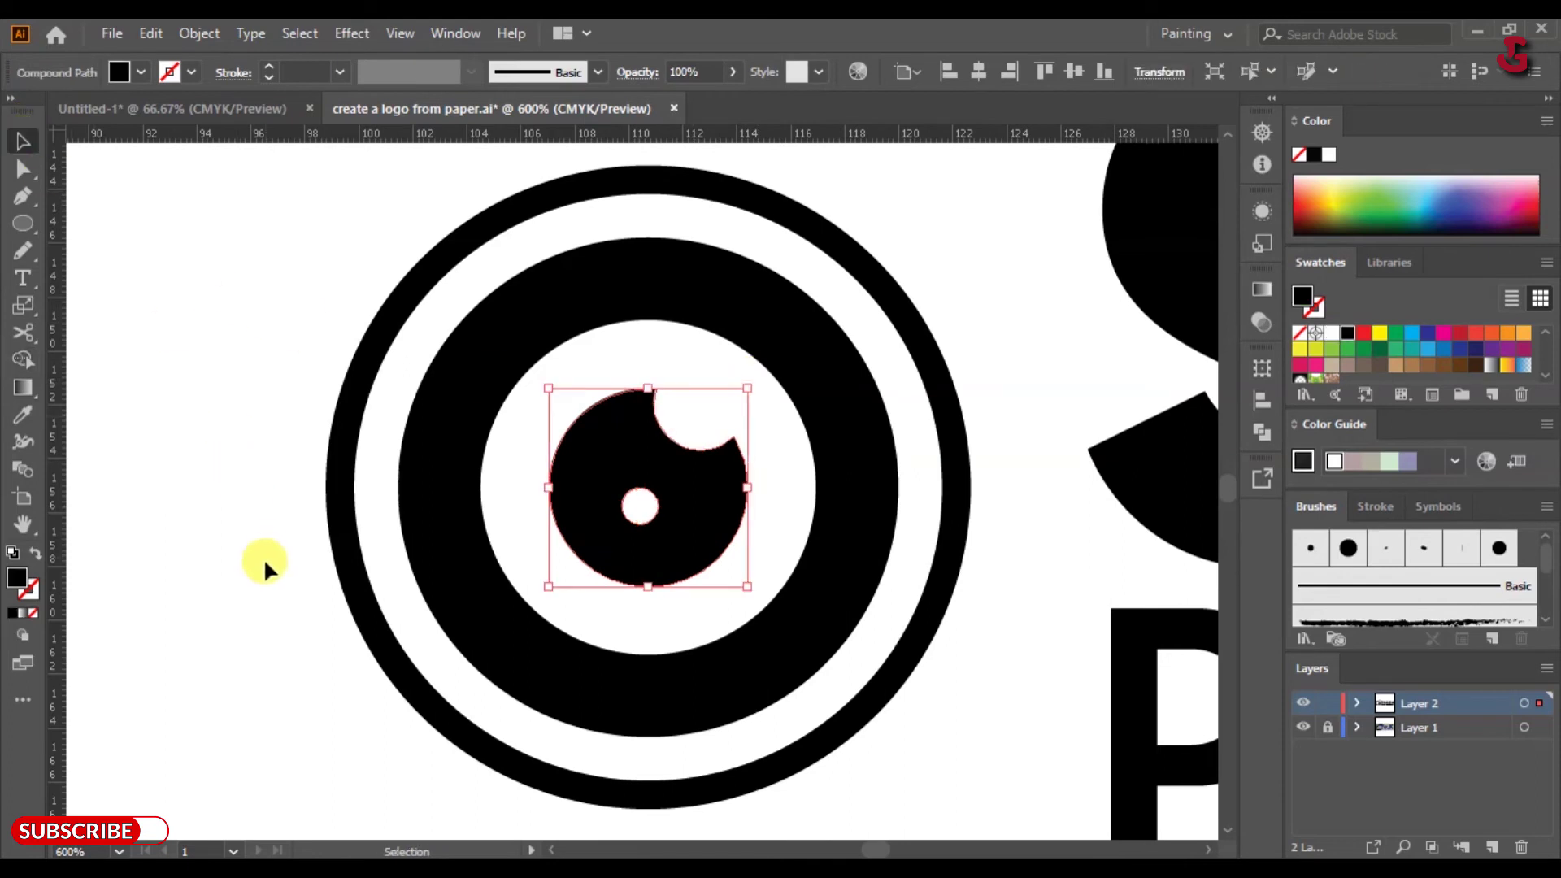
click(263, 558)
key(ctrl+0)
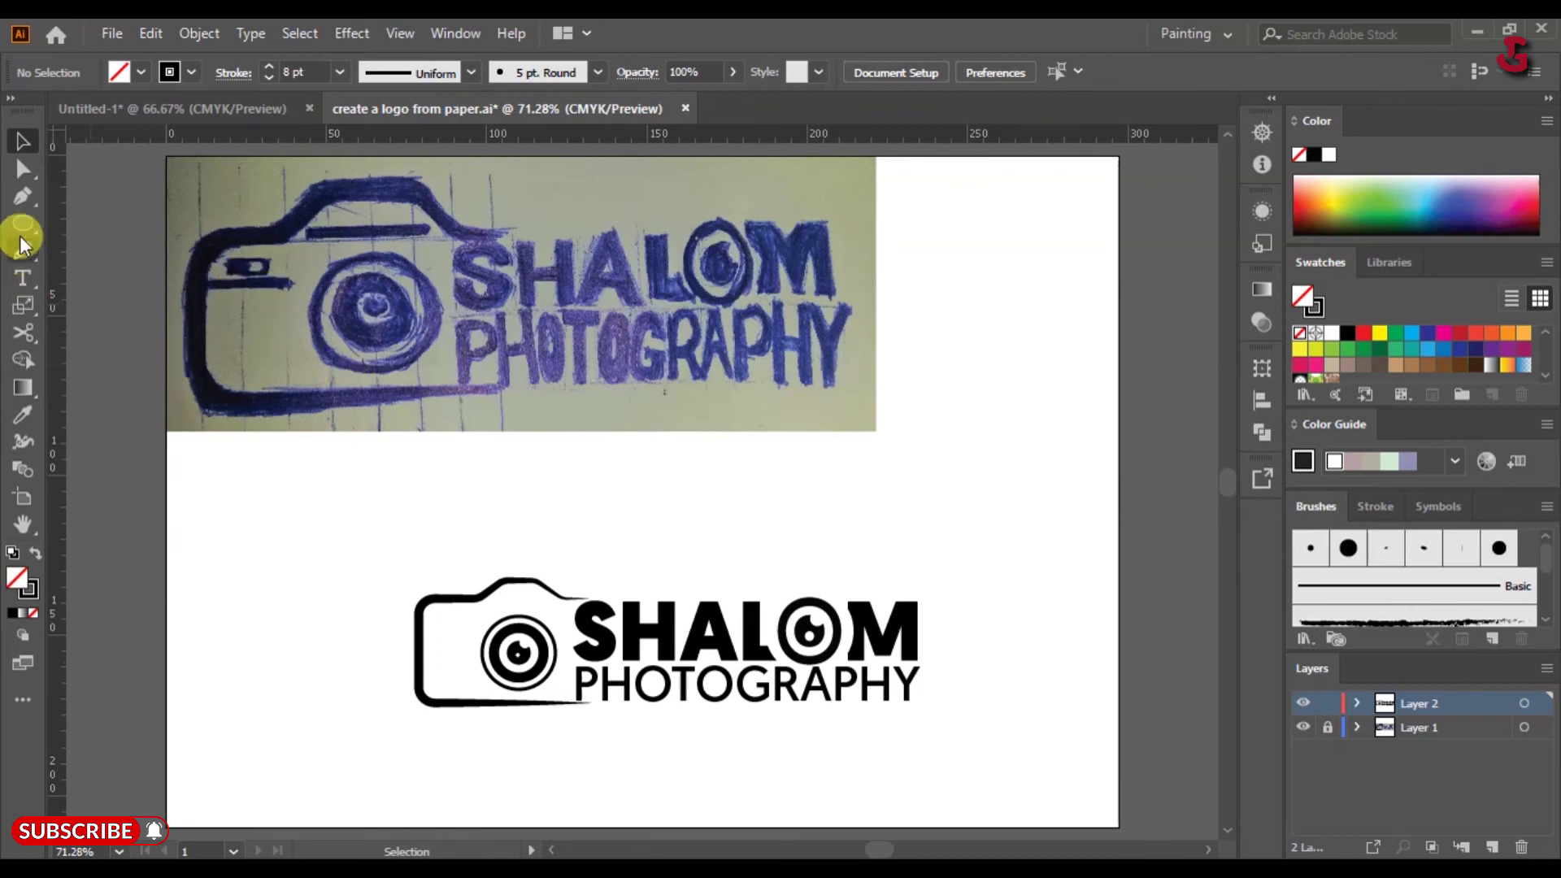
- Draw a thin black-filled rectangle from the camera's left edge and fully round its corners
drag(21, 227, 50, 227)
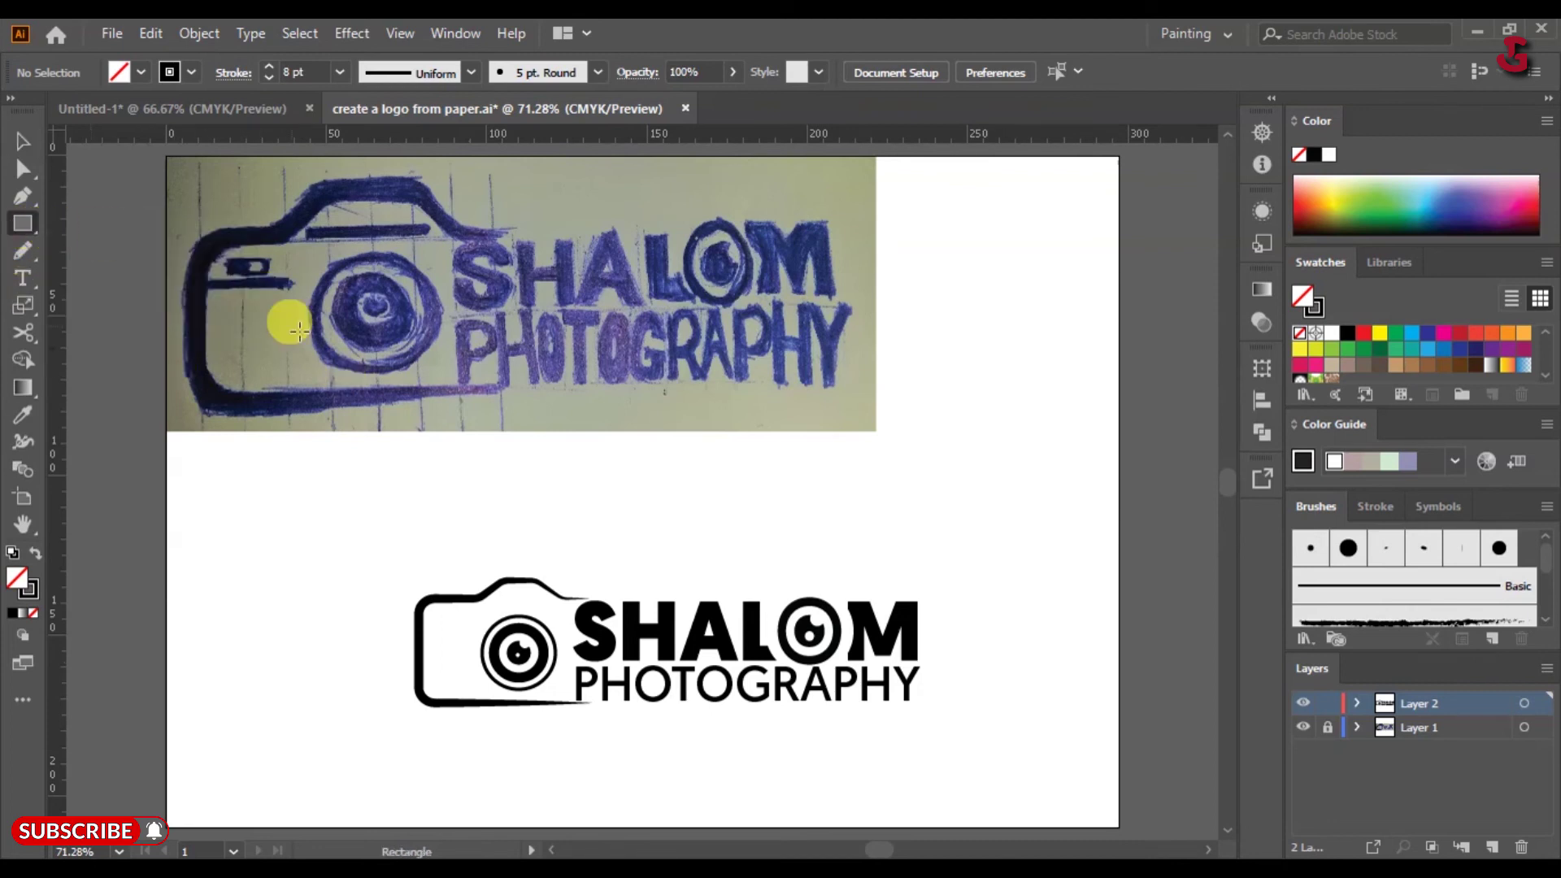
drag(417, 619, 479, 631)
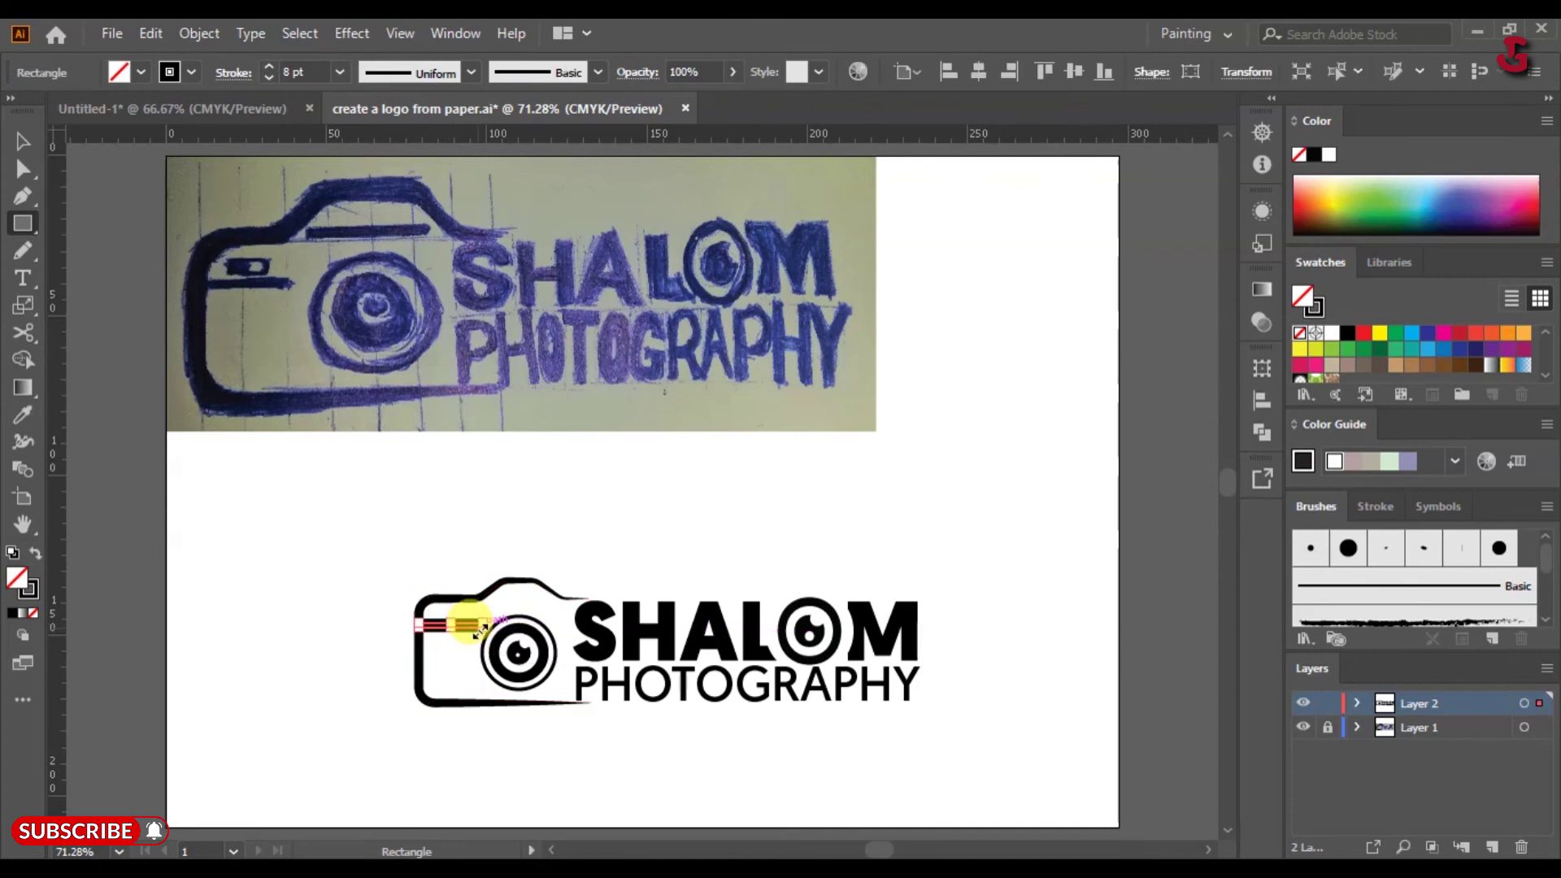
key(ctrl+plus)
key(ctrl+plus)
key(ctrl+plus)
key(ctrl+plus)
key(ctrl+plus)
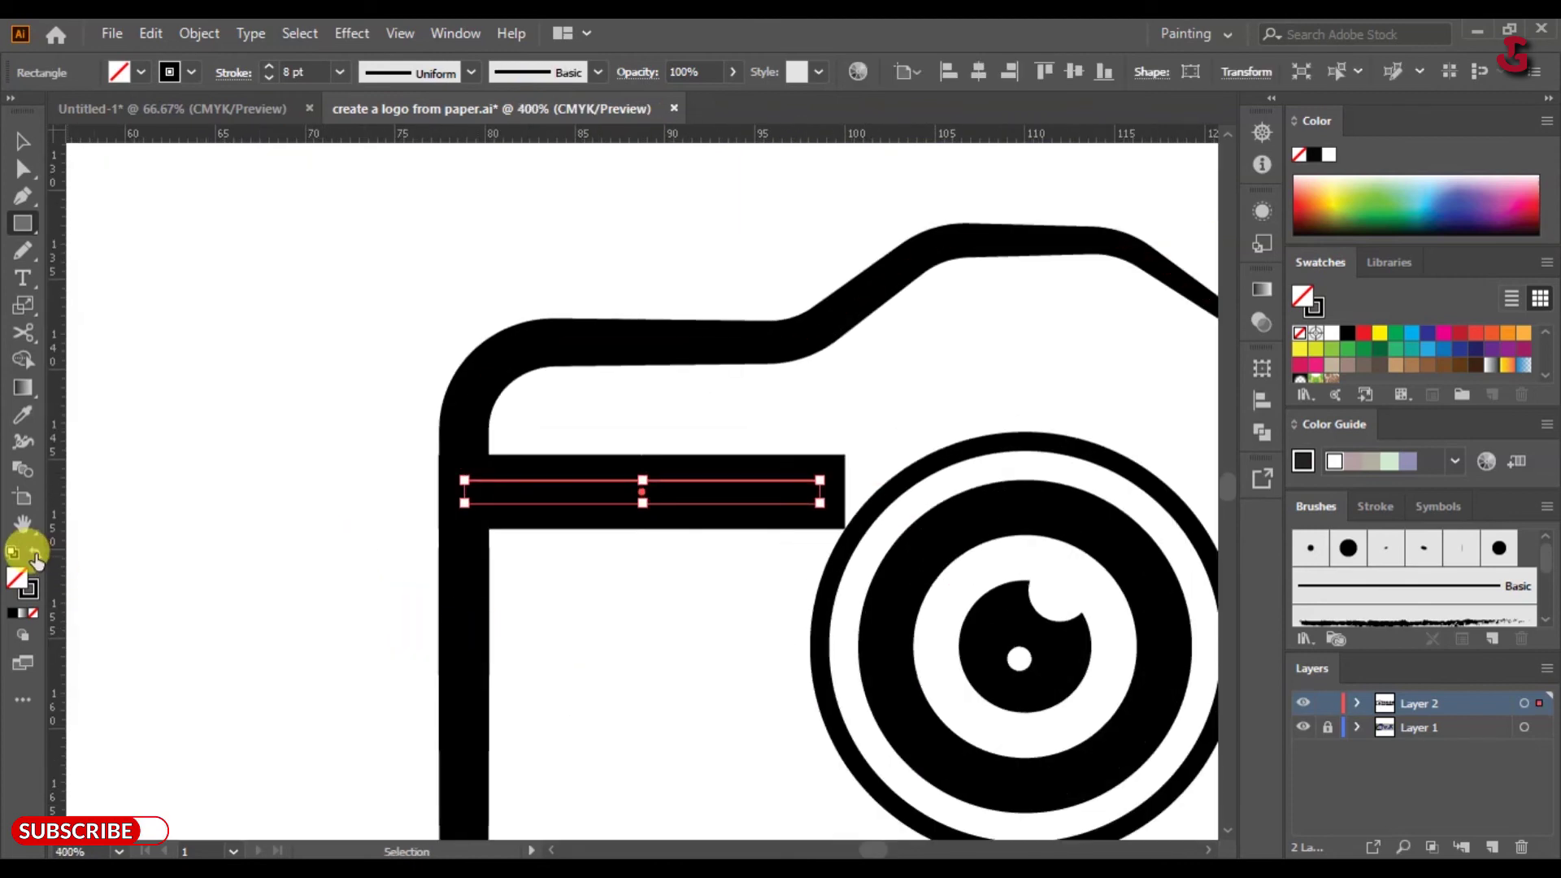
click(35, 556)
click(25, 171)
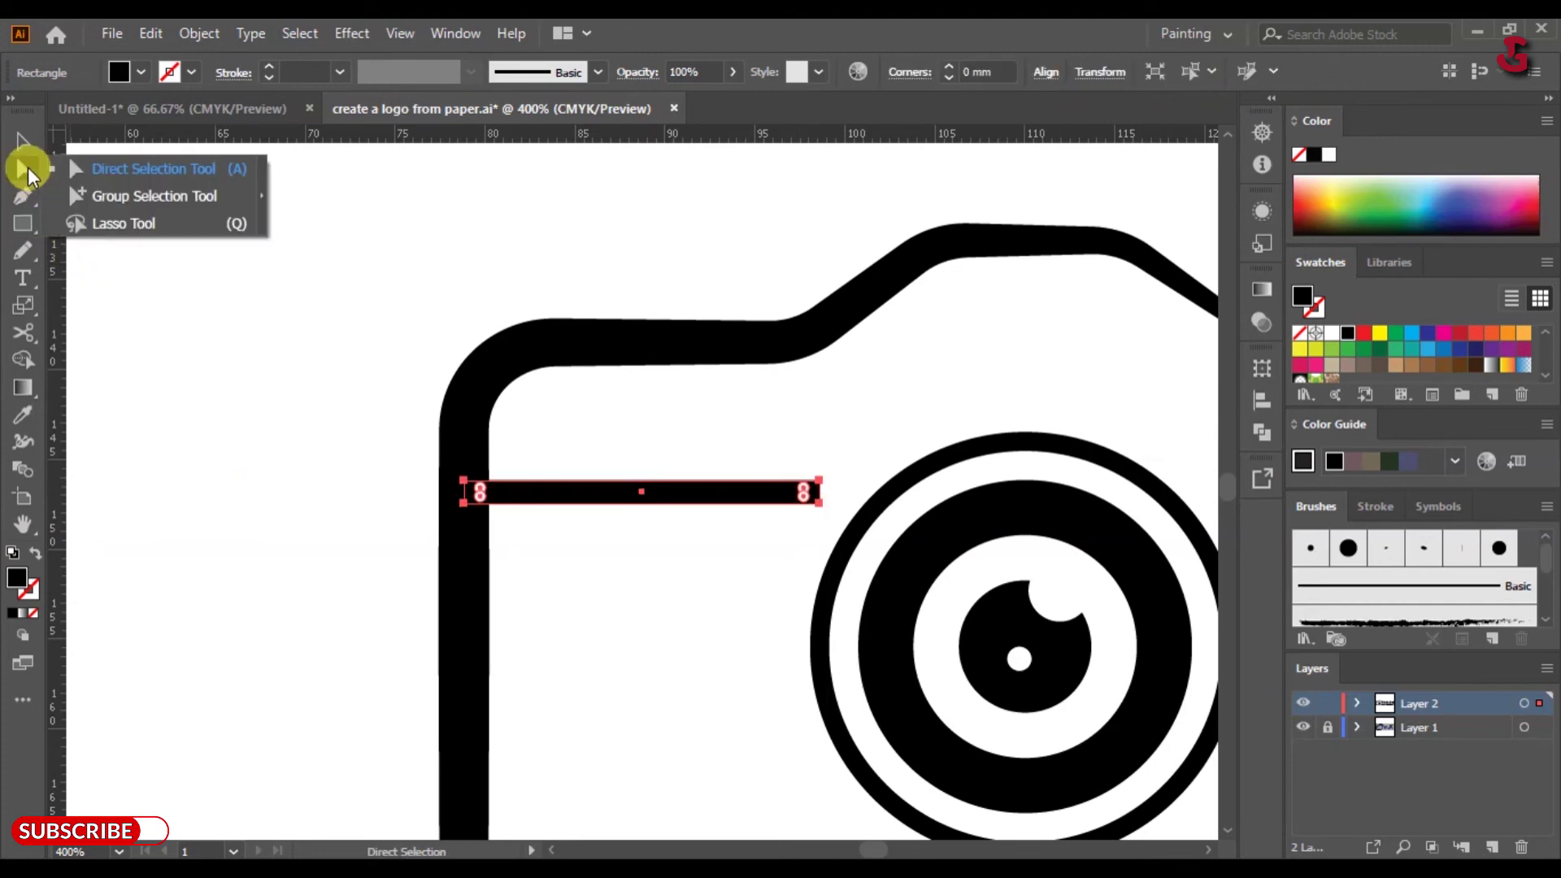
click(75, 170)
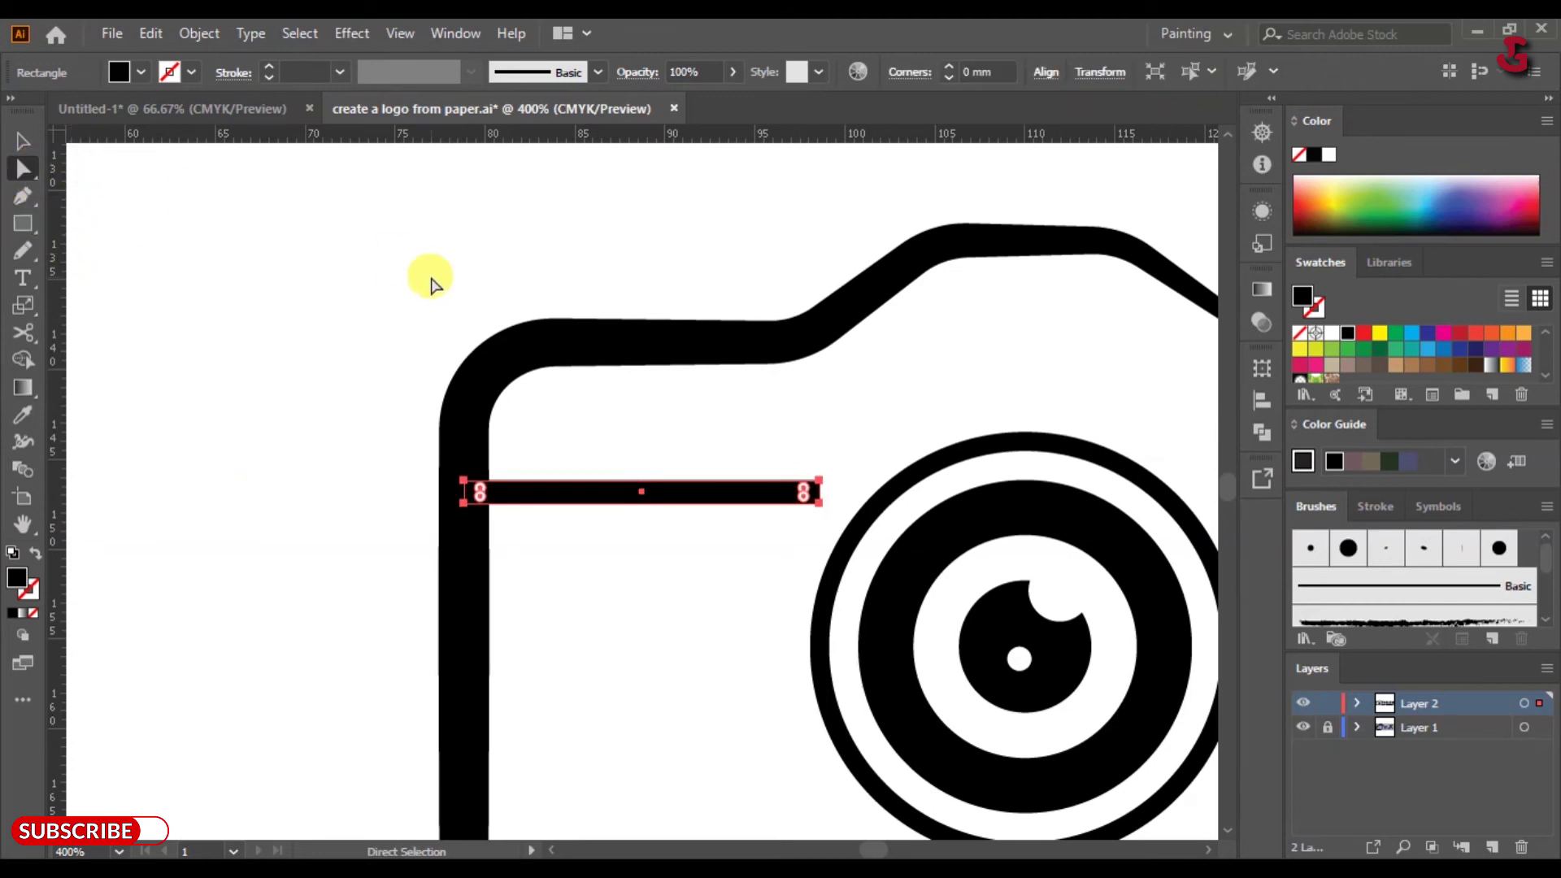
drag(480, 493, 512, 488)
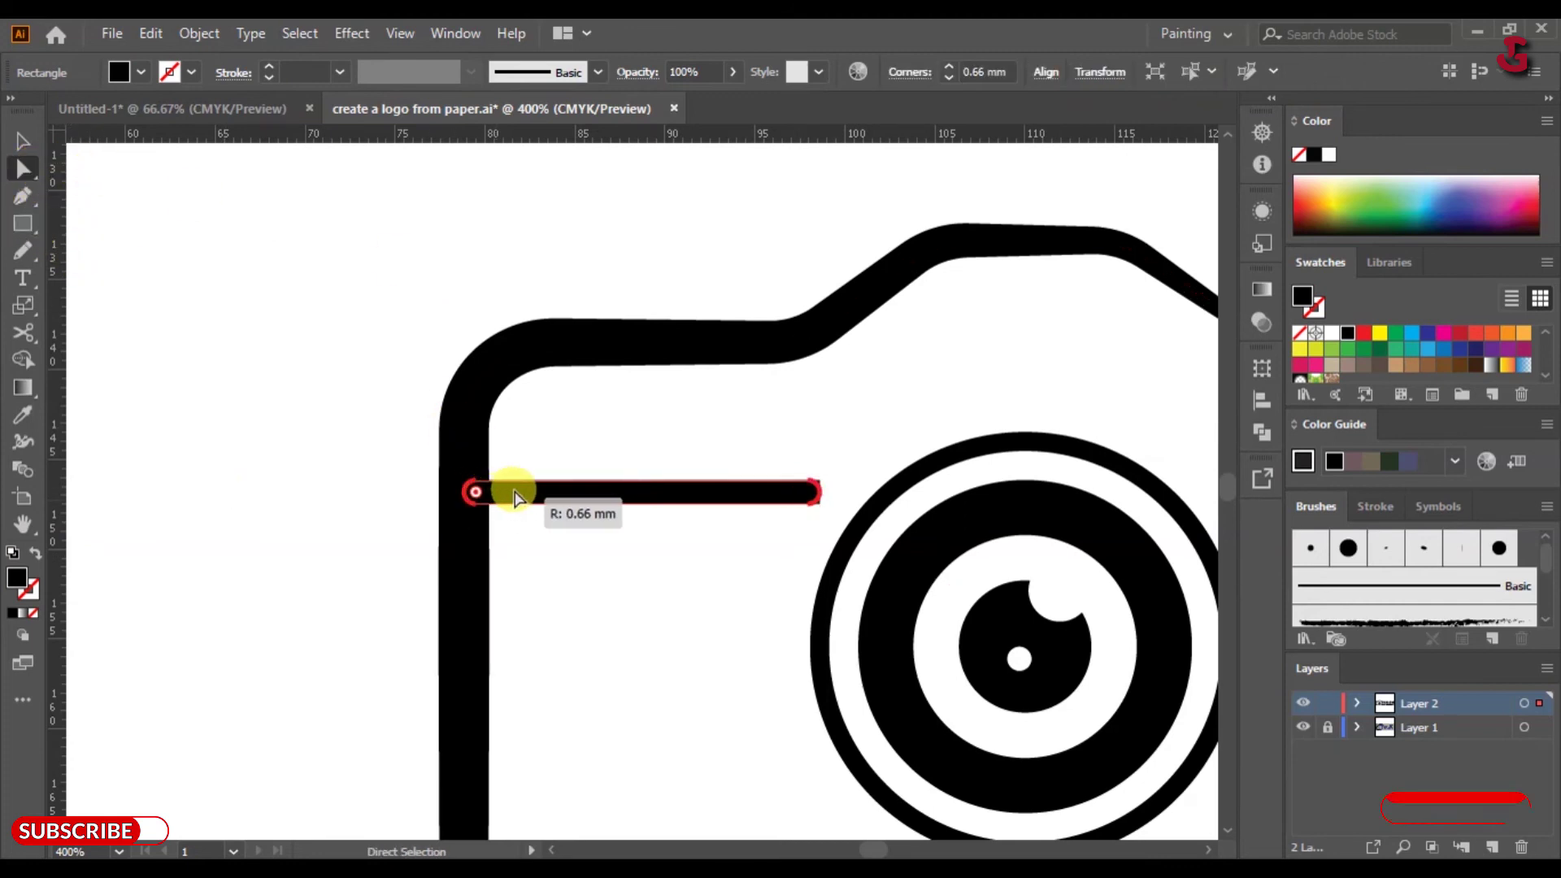
click(658, 600)
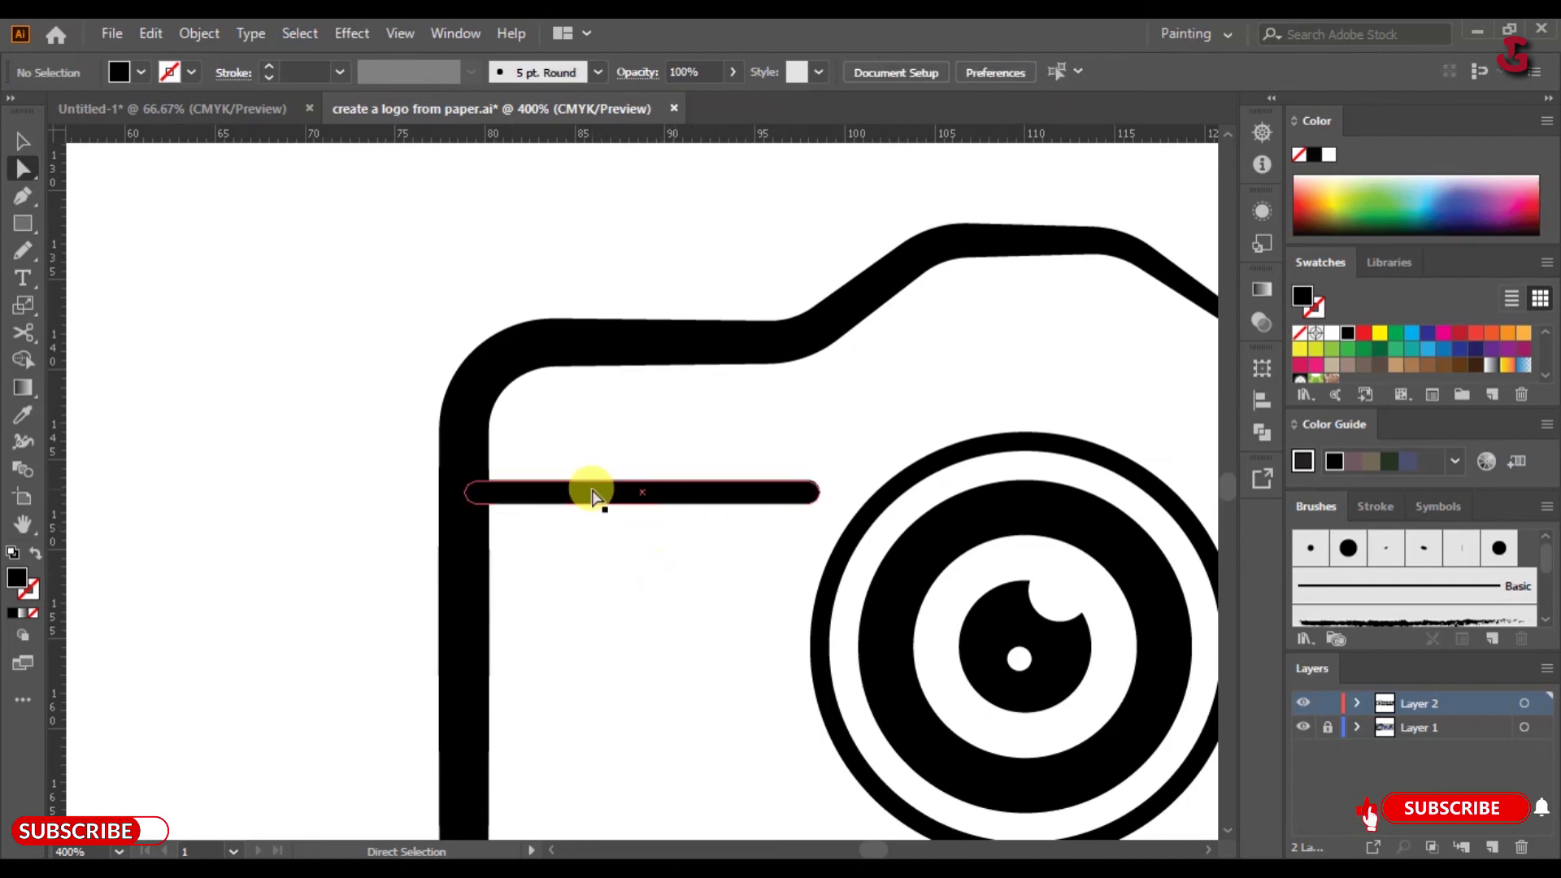
click(24, 223)
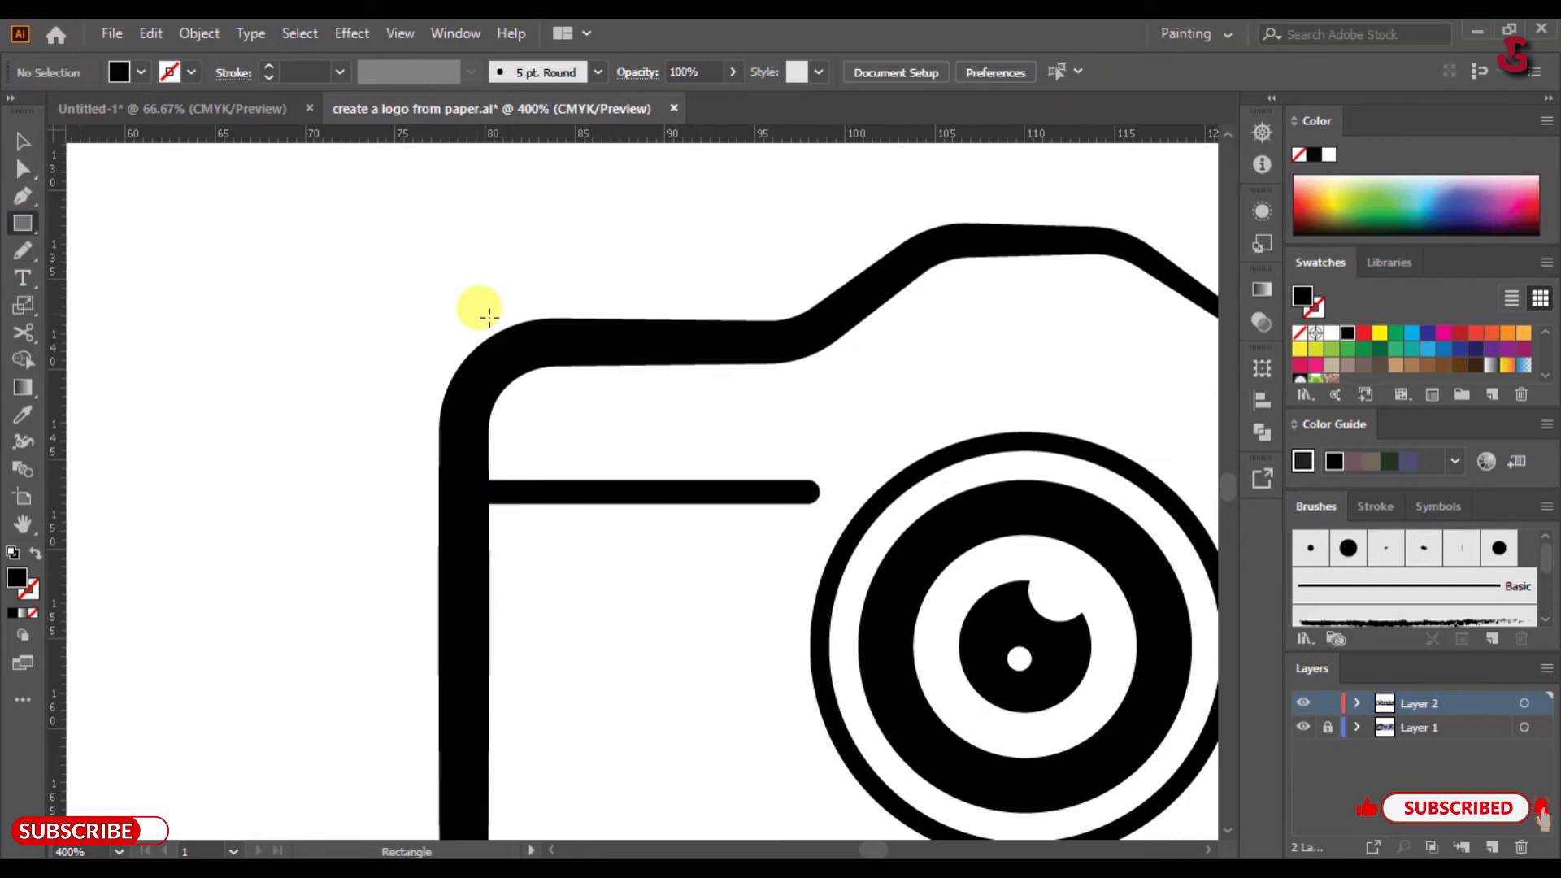
- Draw a small rounded rectangle above the bar as a black outline with no fill
drag(557, 433, 679, 435)
key(v)
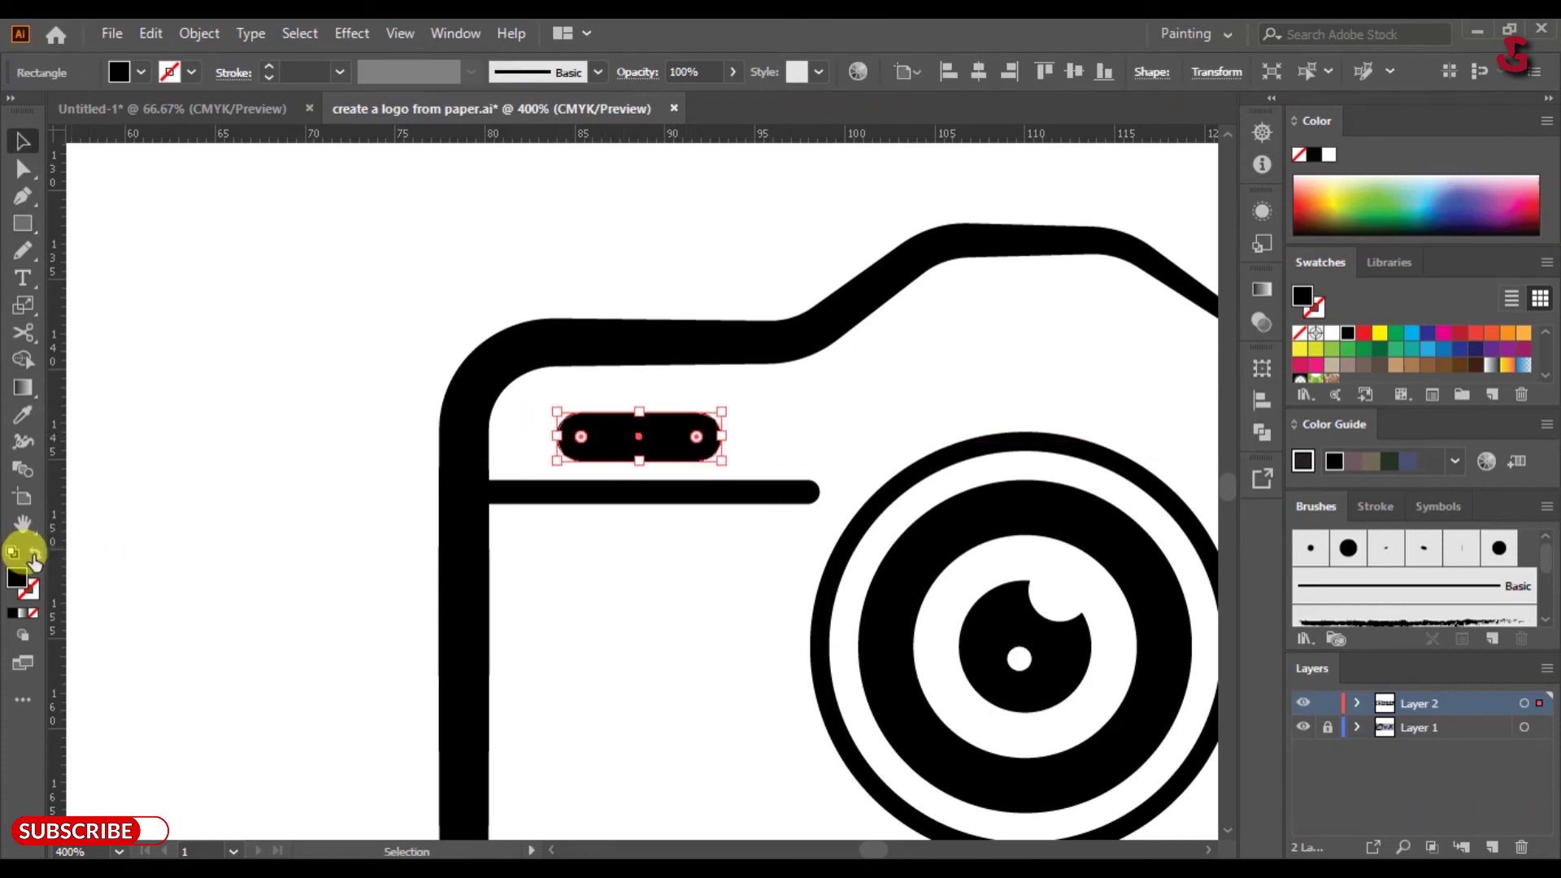
click(34, 556)
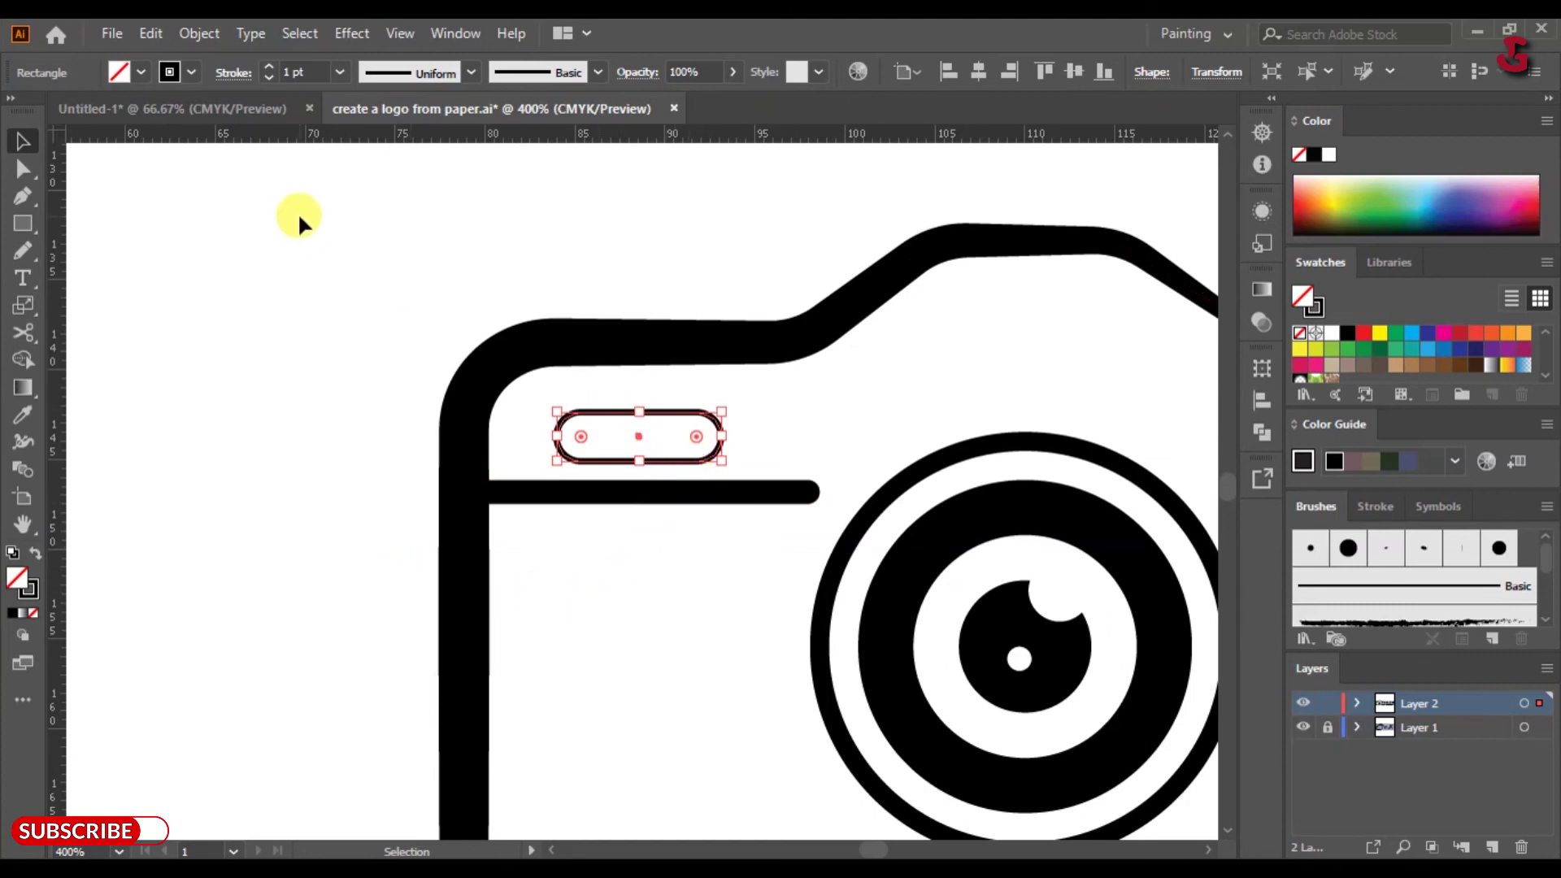
- Paste a copy in front, narrow it to the pill's left part, and fill it solid black
click(162, 36)
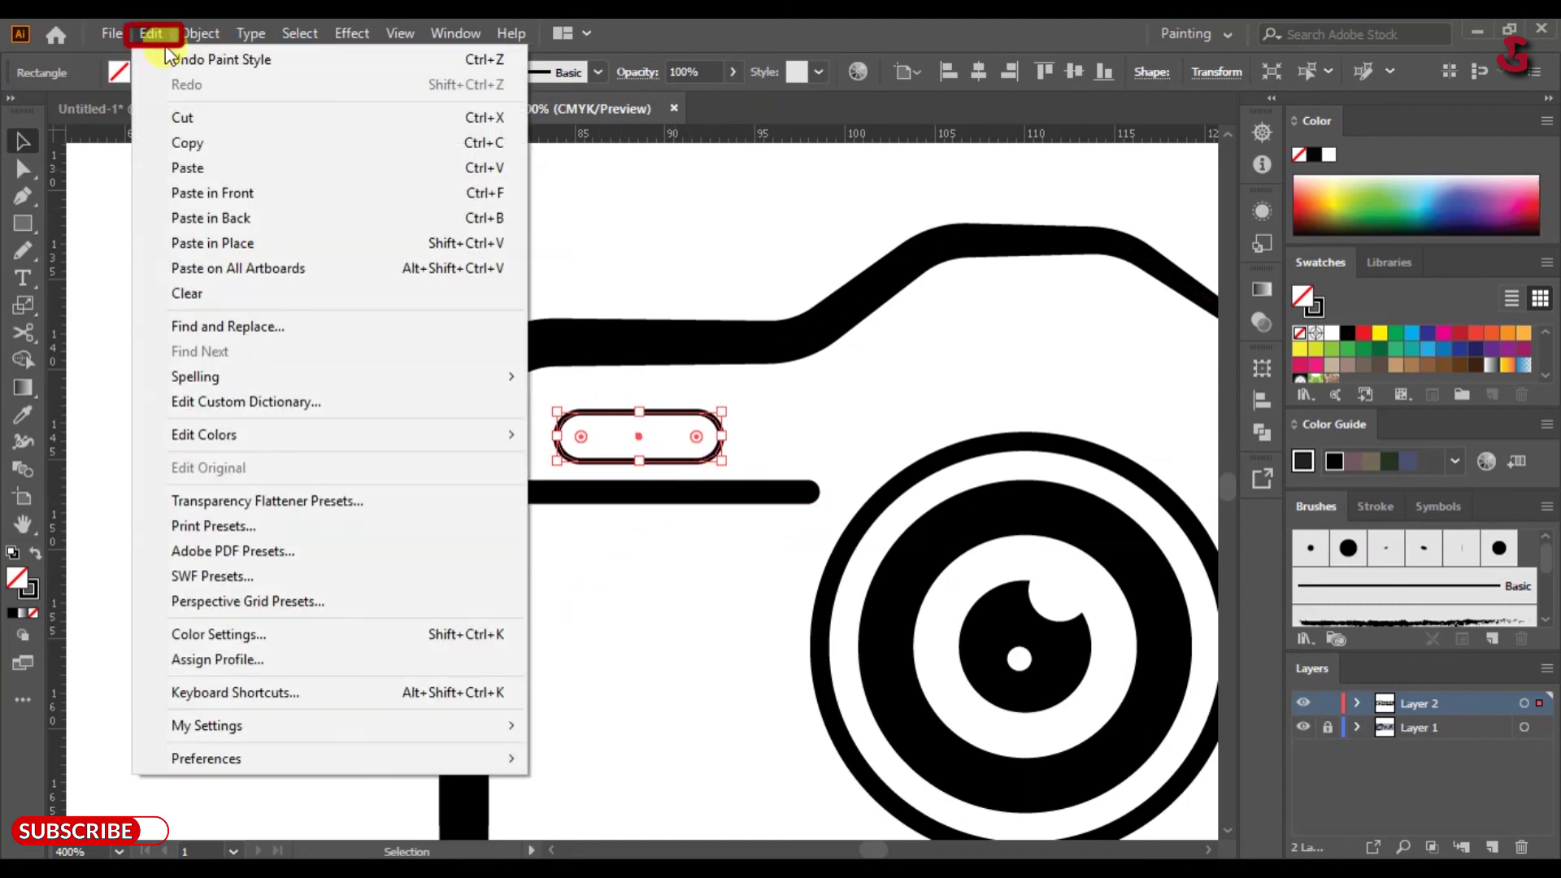
click(202, 151)
click(152, 34)
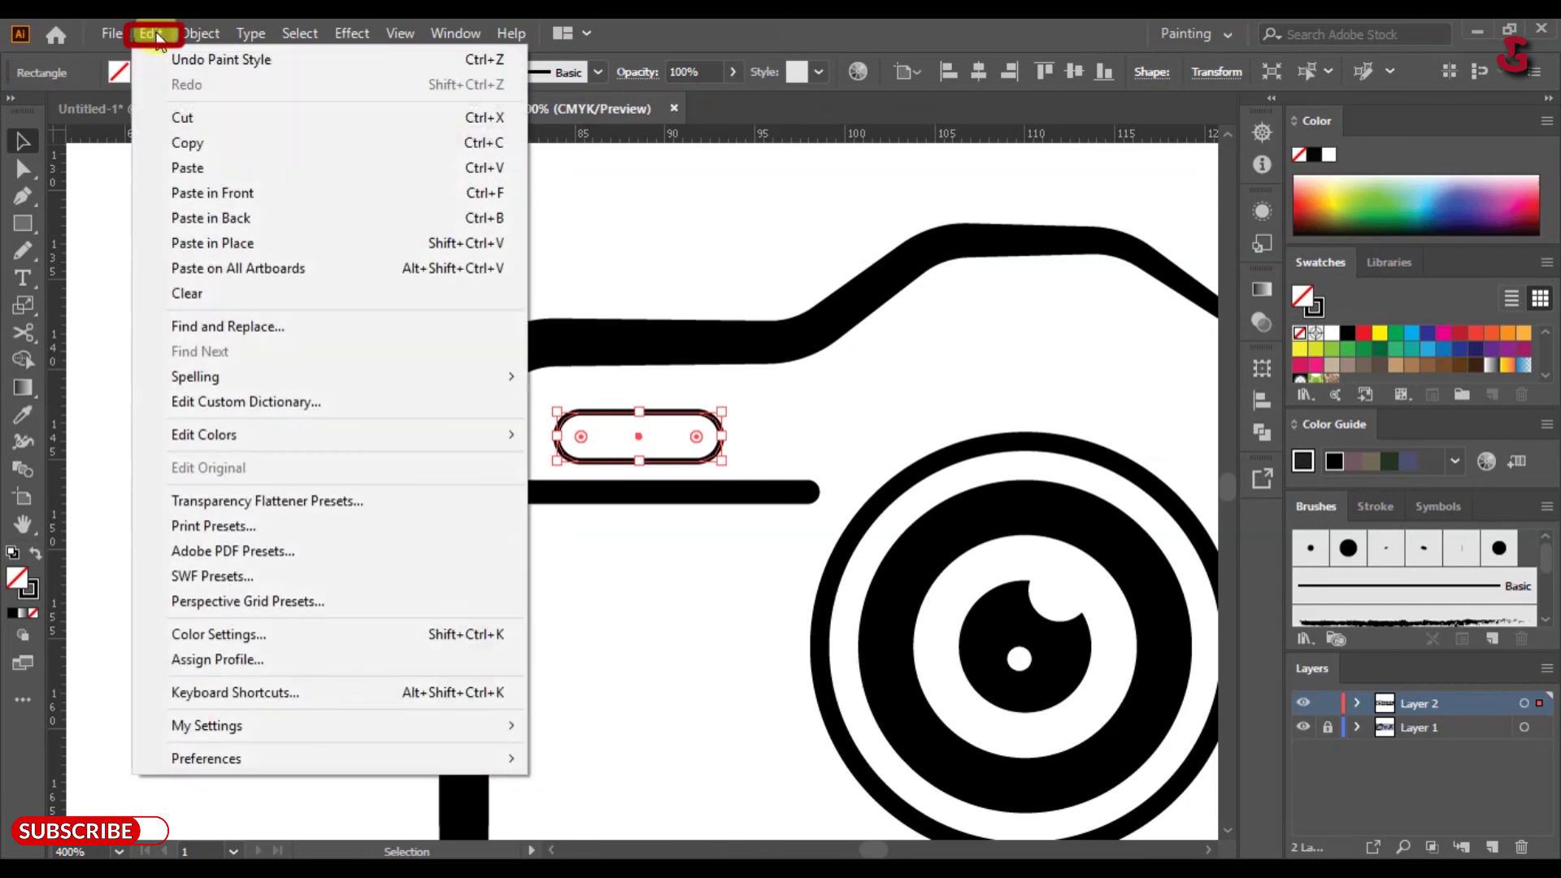
click(221, 202)
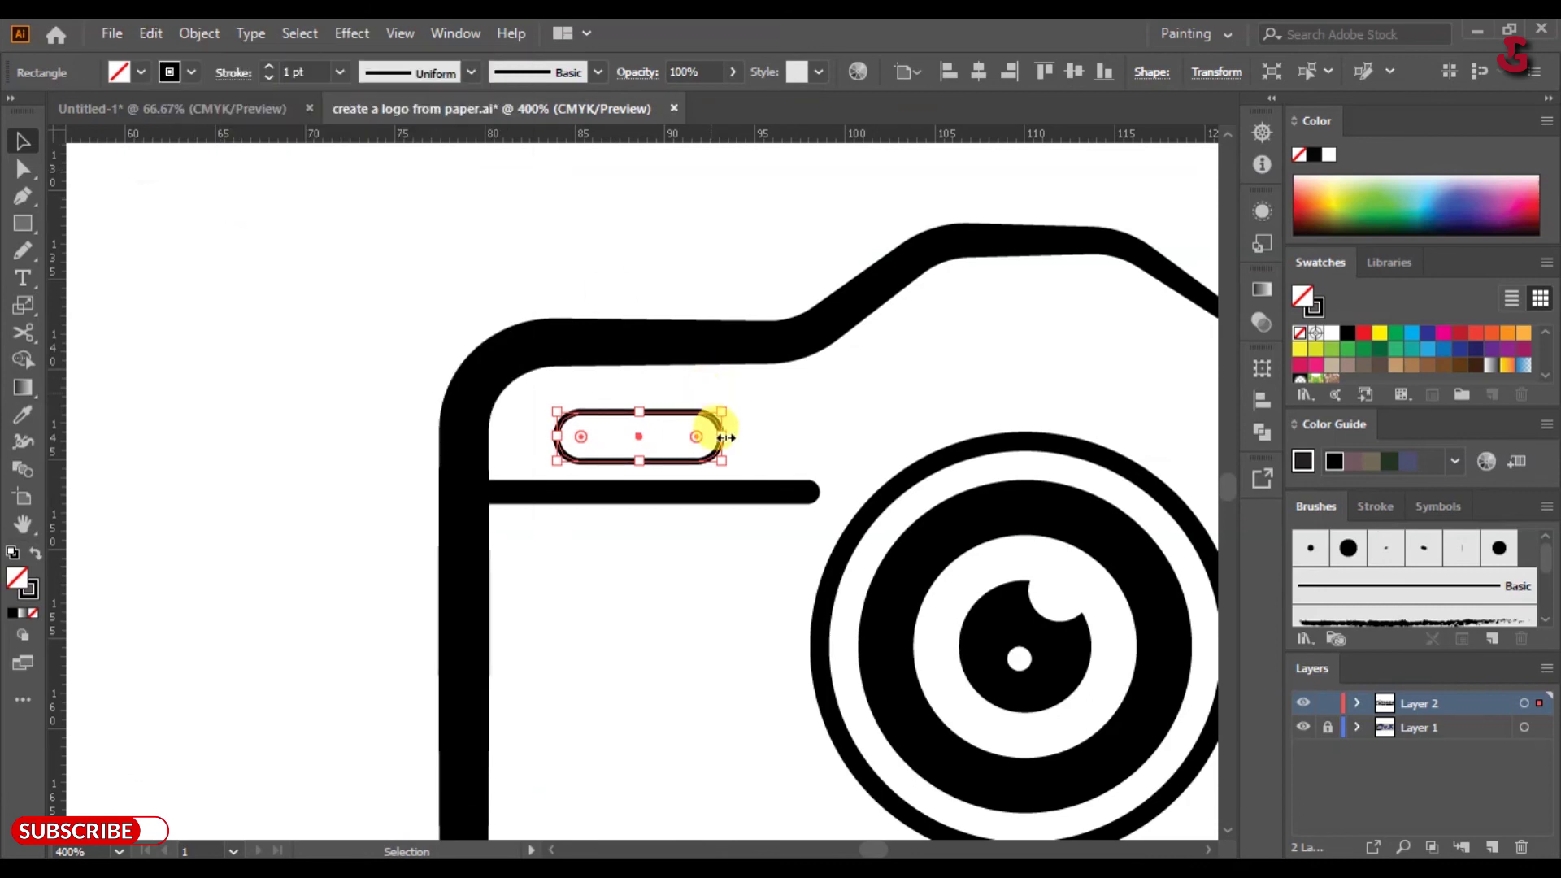
drag(725, 437, 639, 439)
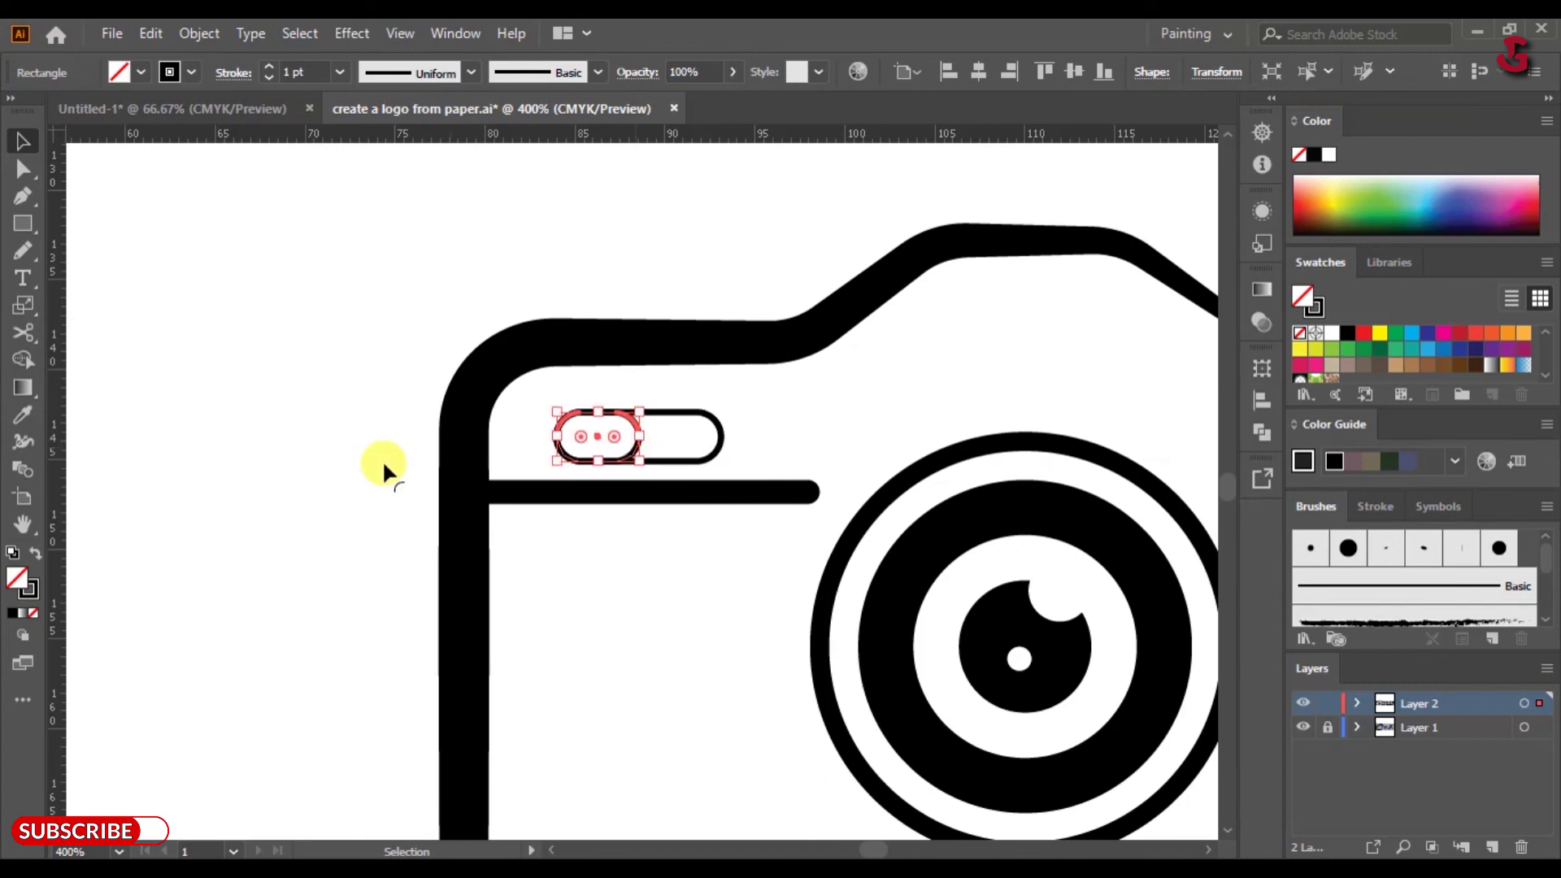
click(32, 555)
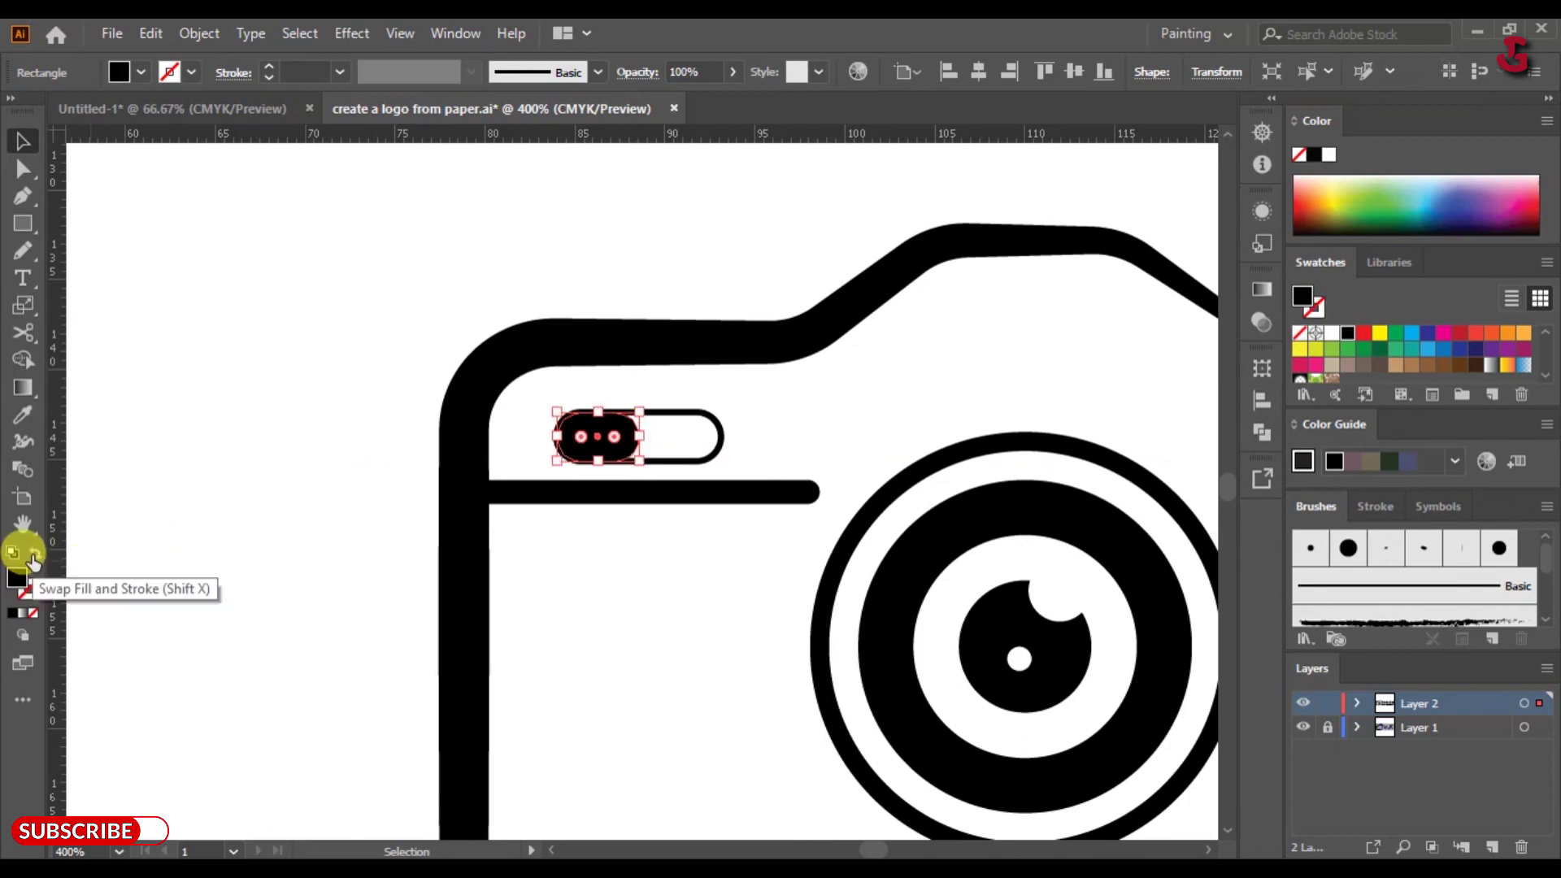
click(656, 597)
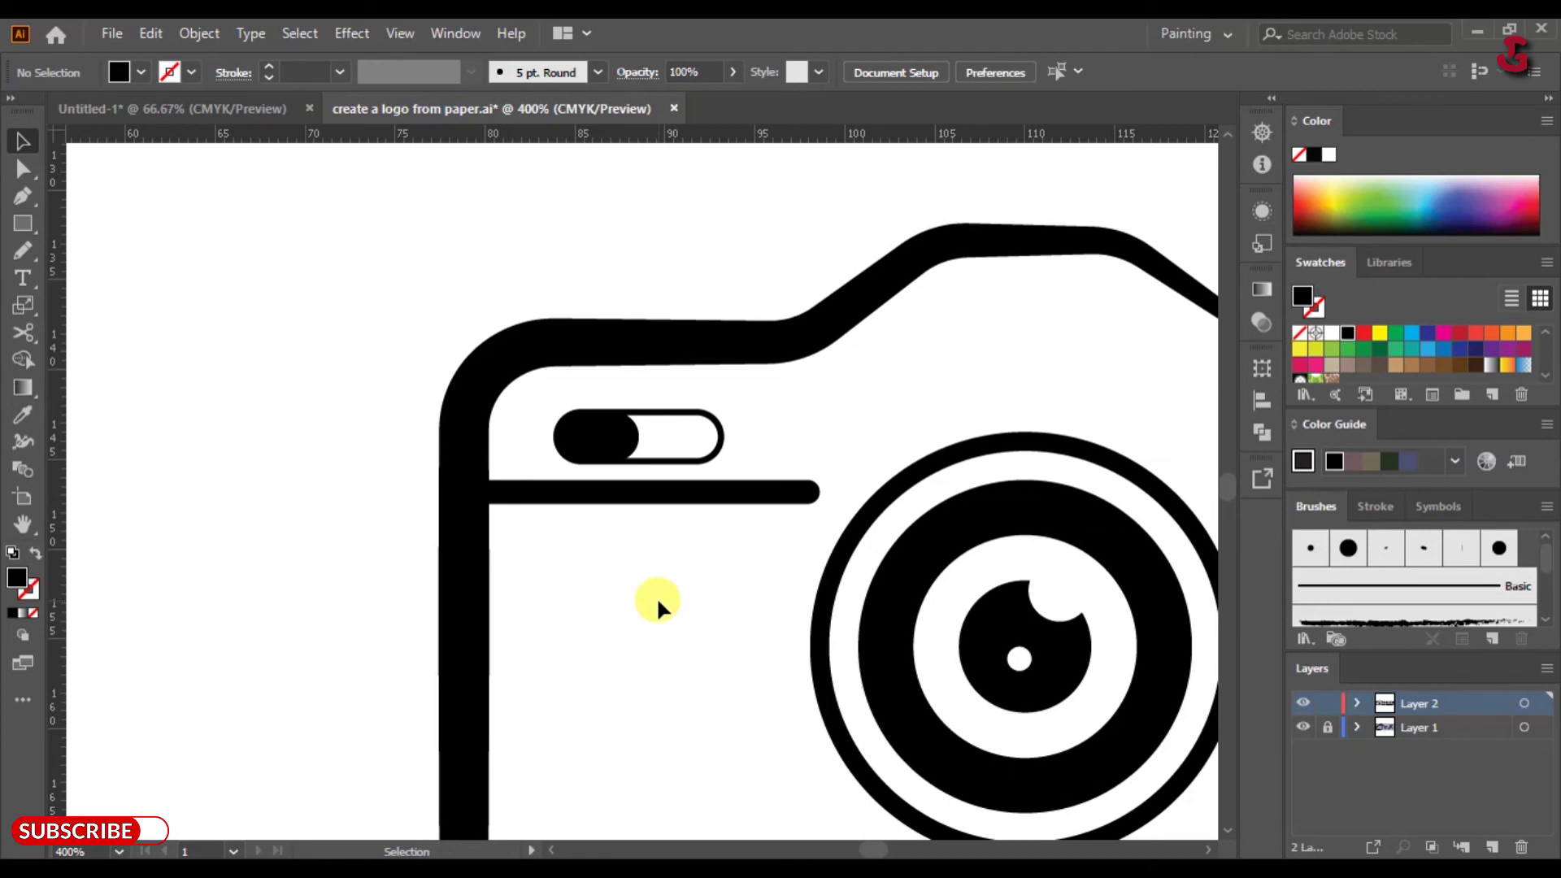
key(ctrl+0)
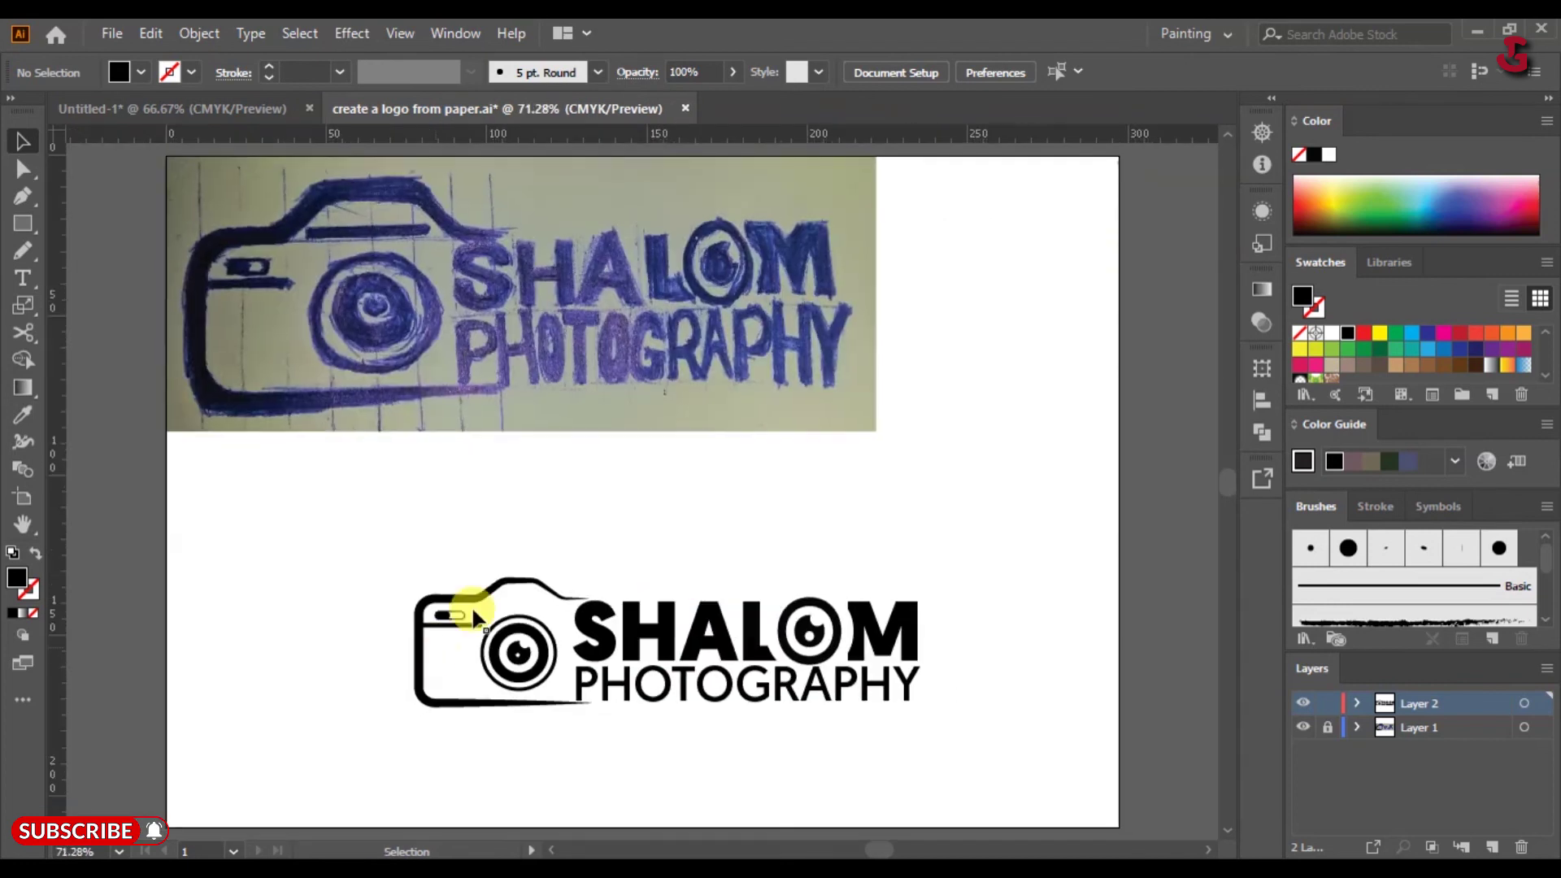
- Nudge the bar below the flash window and Alt-drag a copy under the camera's raised top
drag(526, 583, 478, 625)
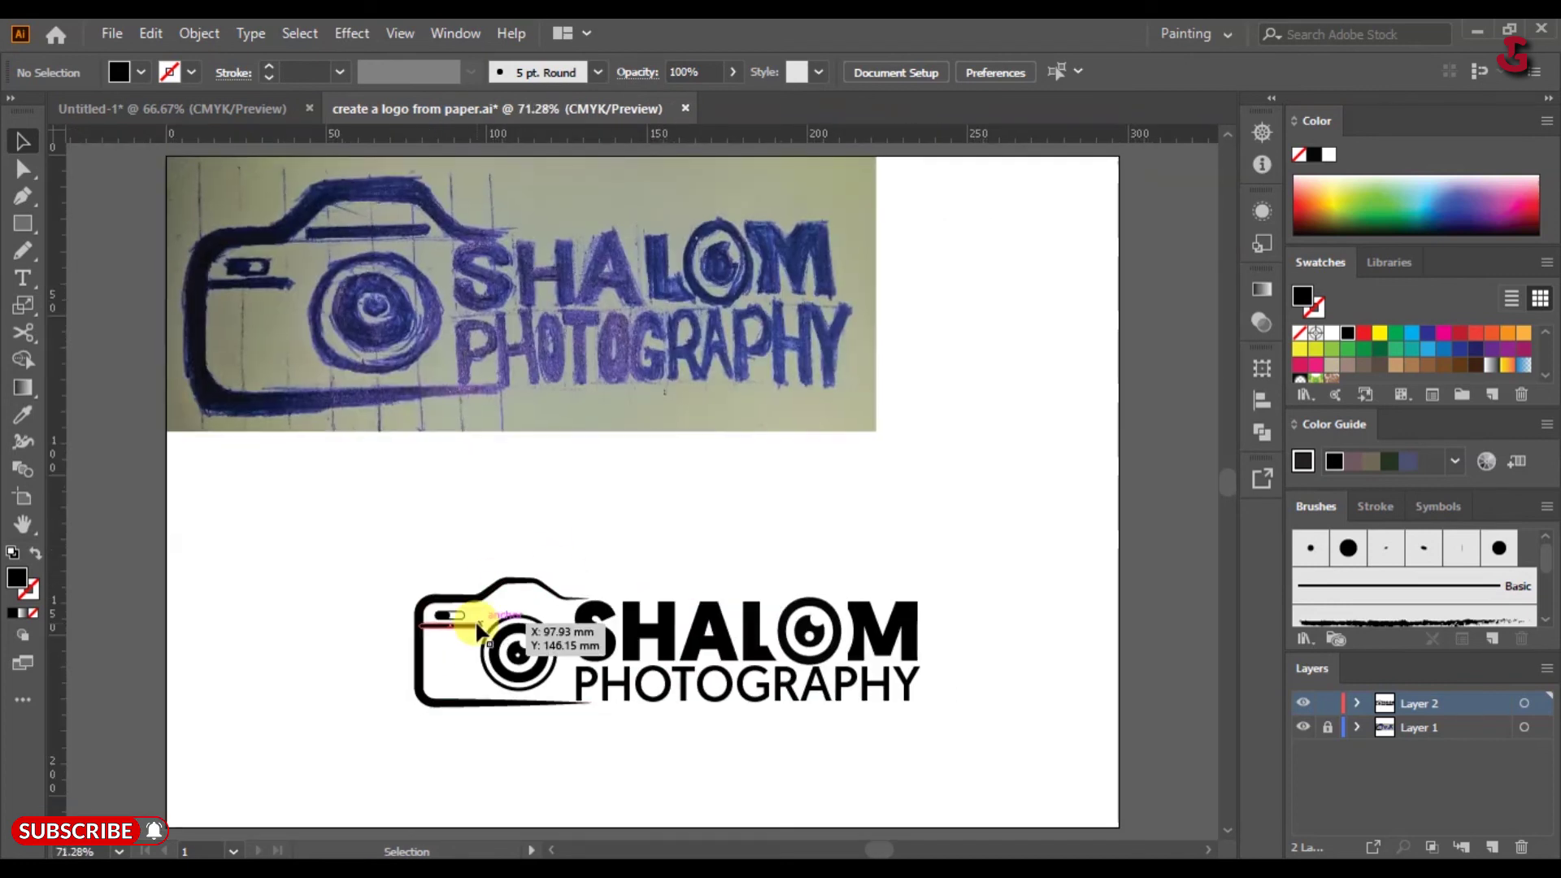
drag(479, 628, 479, 628)
key(ctrl+1)
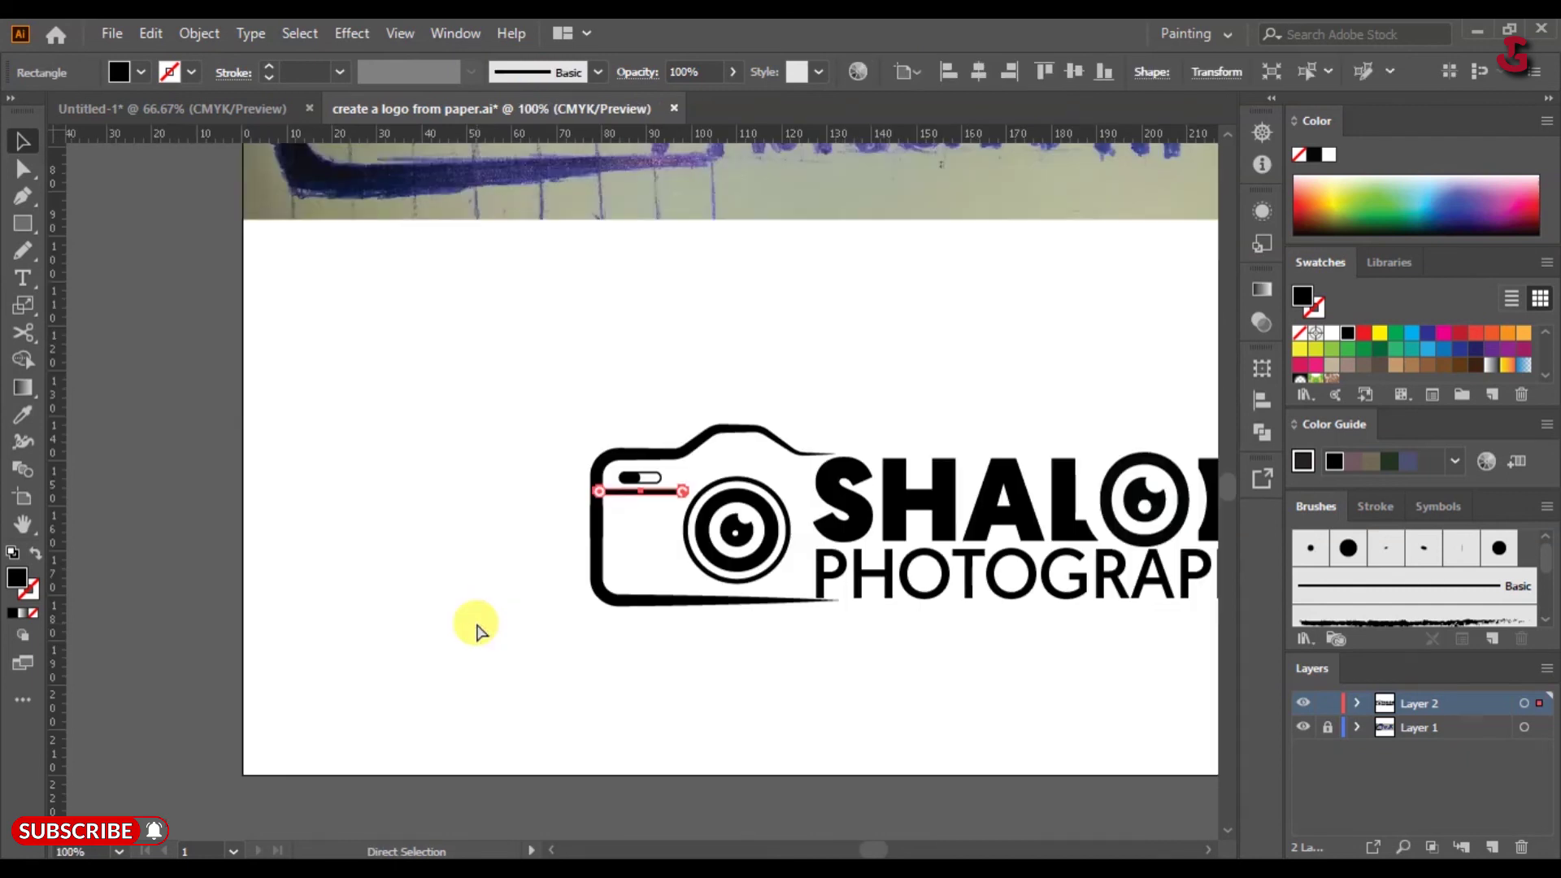
key(ctrl+plus)
key(ctrl+plus)
key(v)
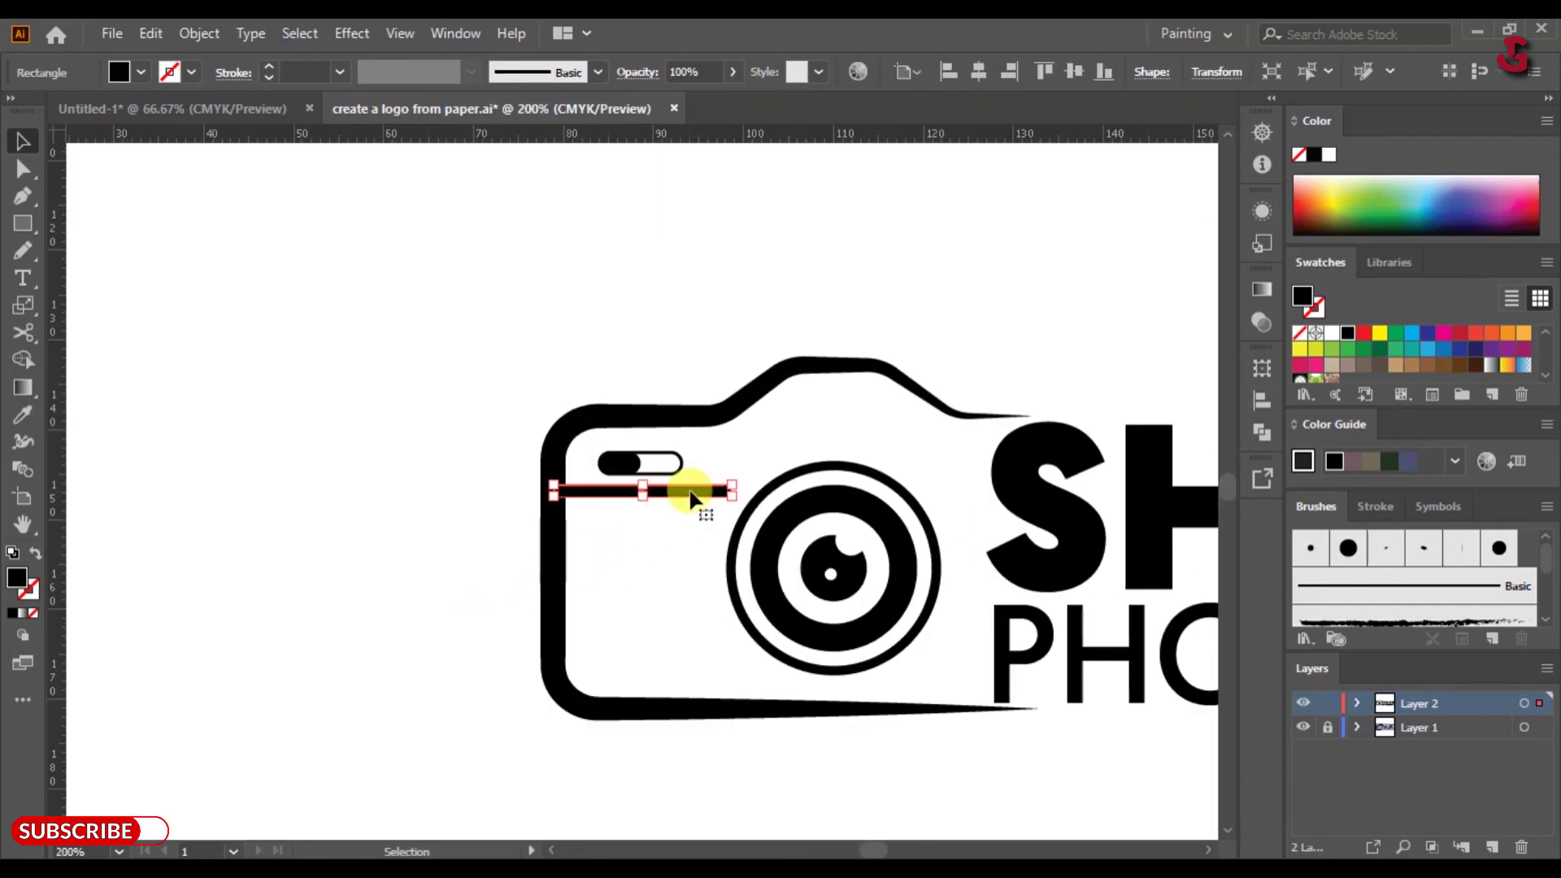
drag(690, 499, 843, 411)
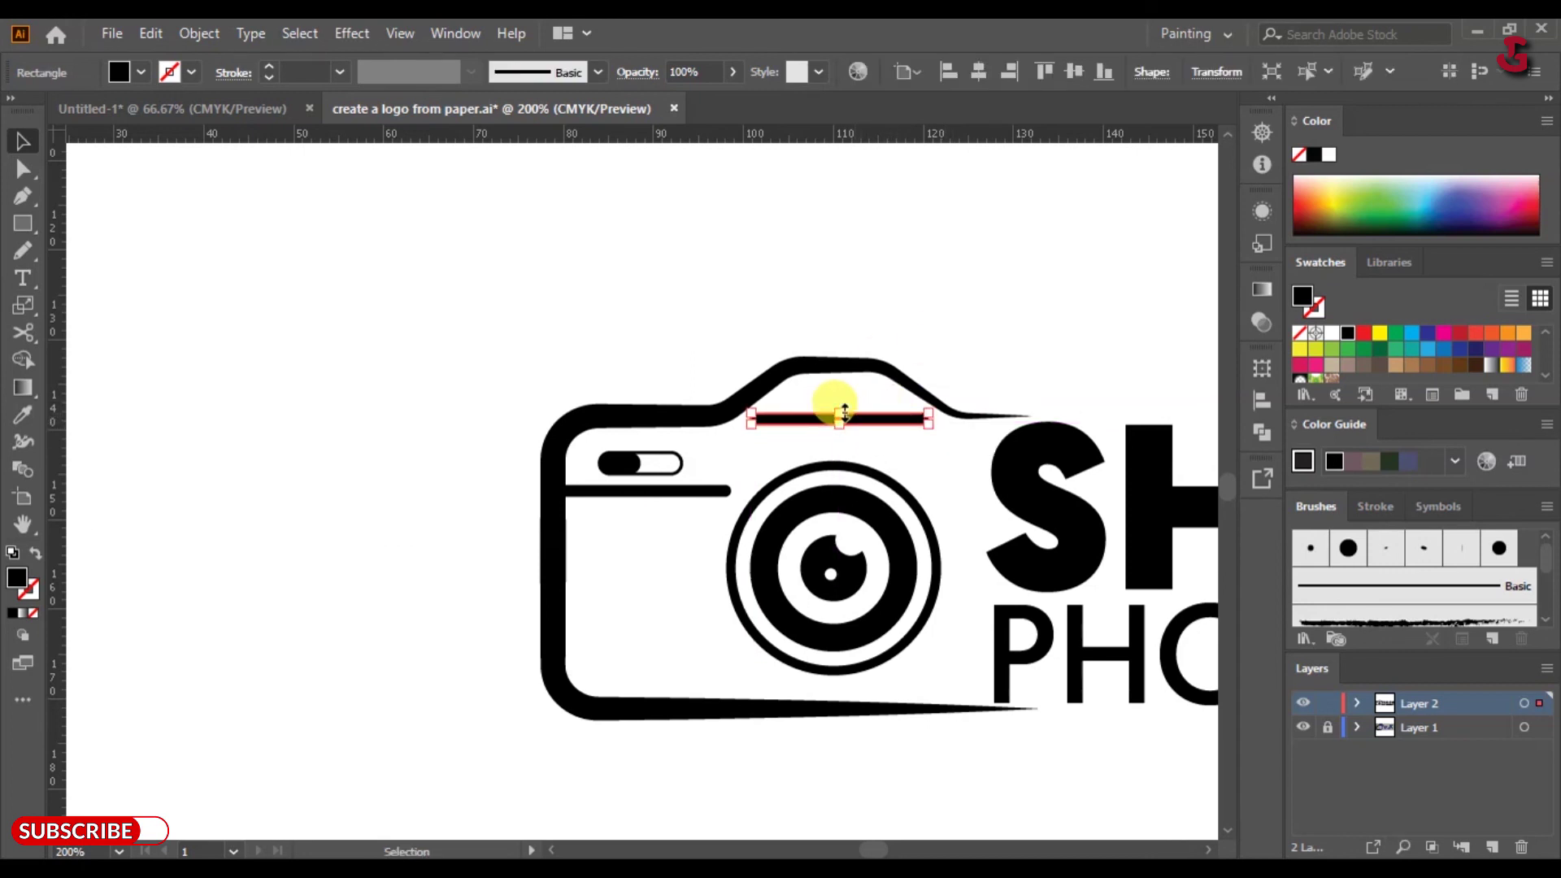
key(ctrl+plus)
key(ctrl+plus)
key(ctrl+plus)
key(ctrl+plus)
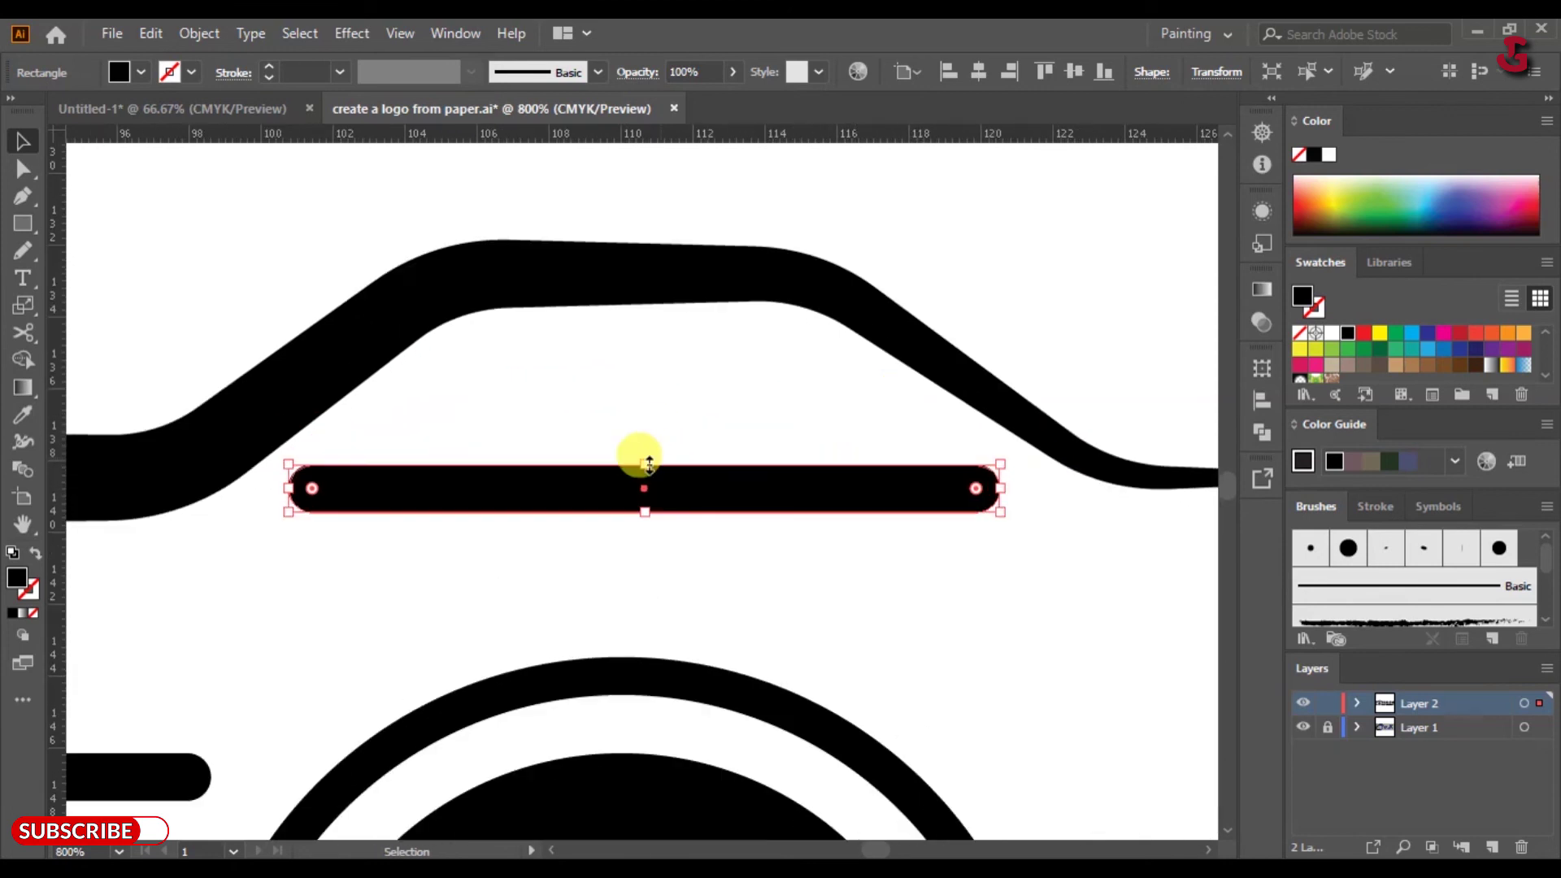